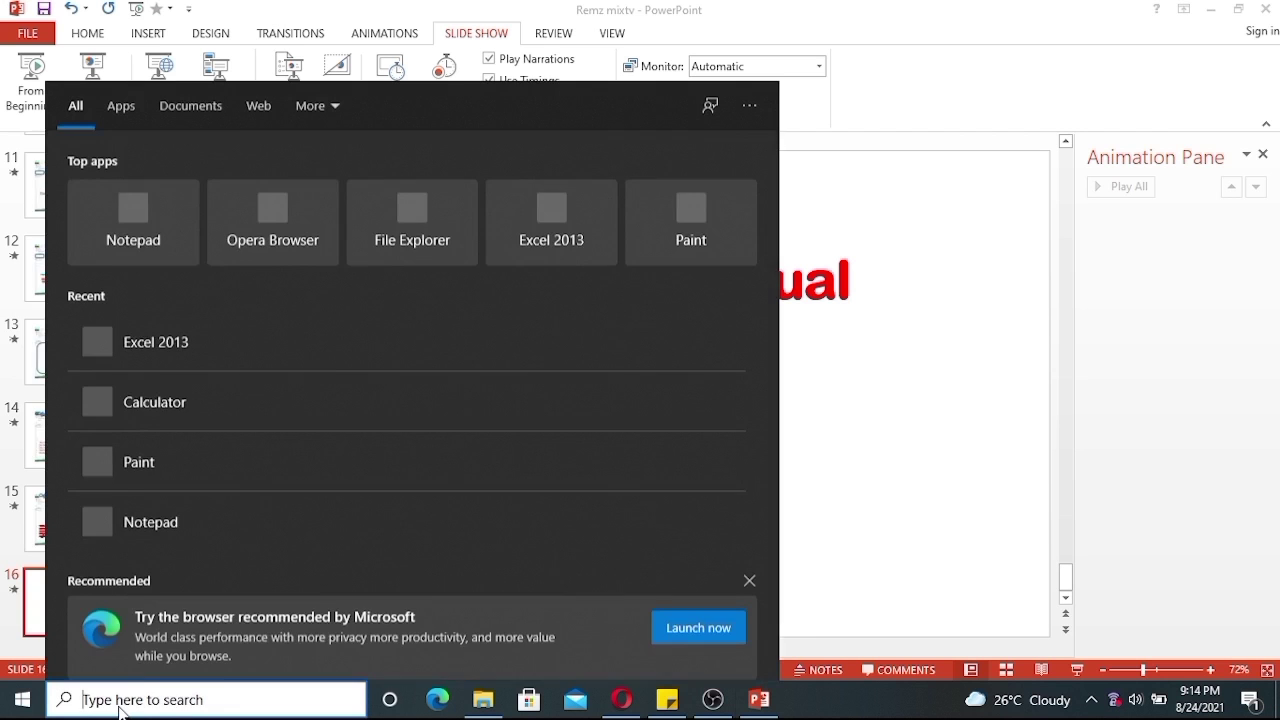
Launch Excel 2013 and create a blank workbook
type("excel")
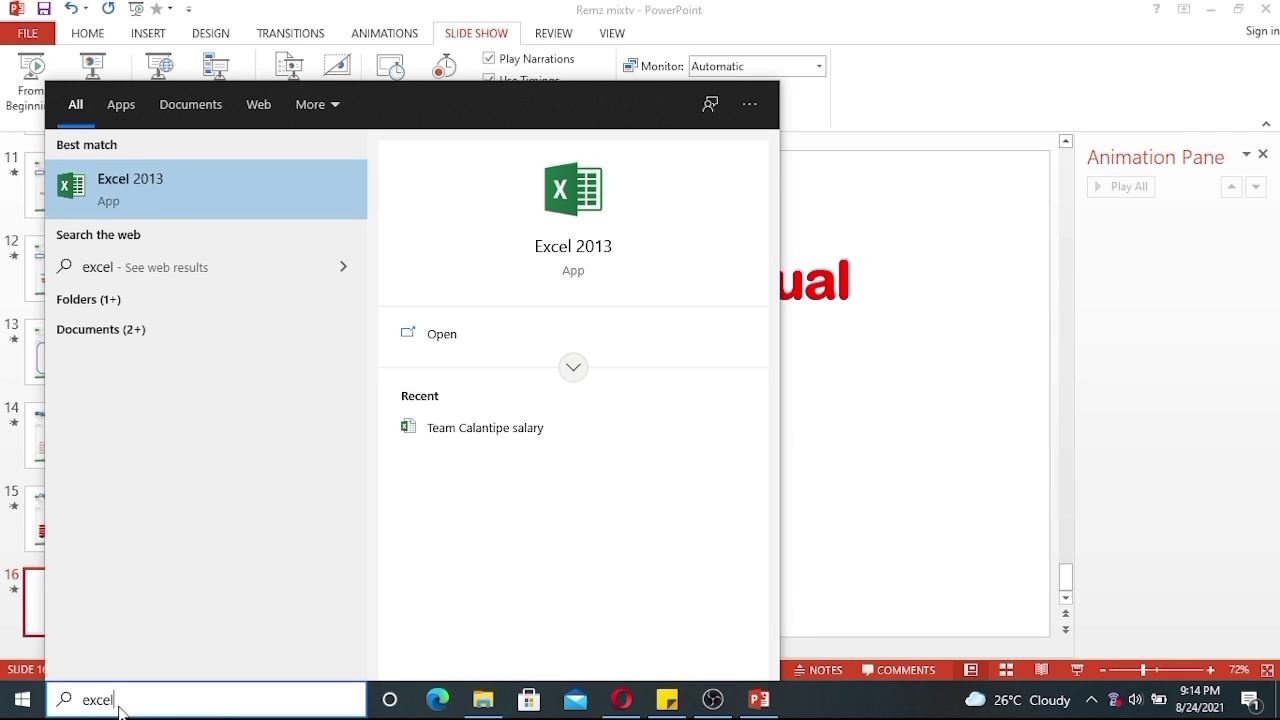
key("Return")
left_click(437, 238)
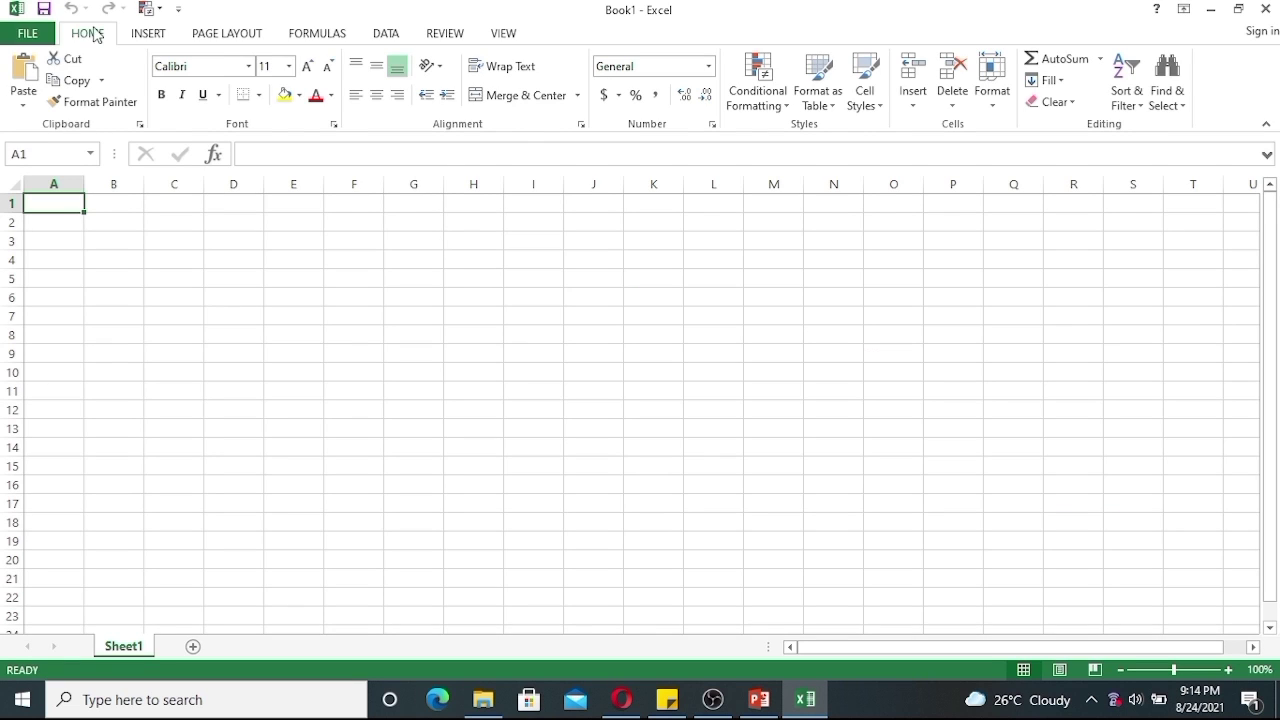
scroll(148, 36, "down", 6)
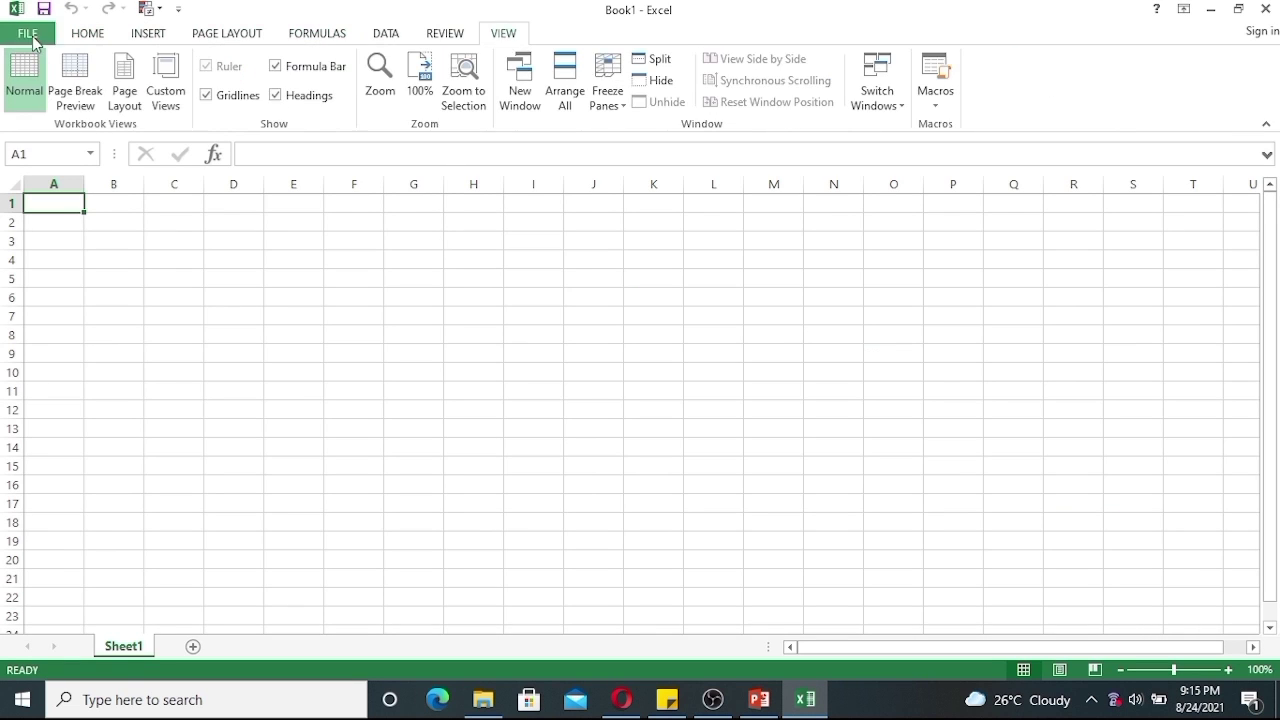
left_click(28, 34)
key("Escape")
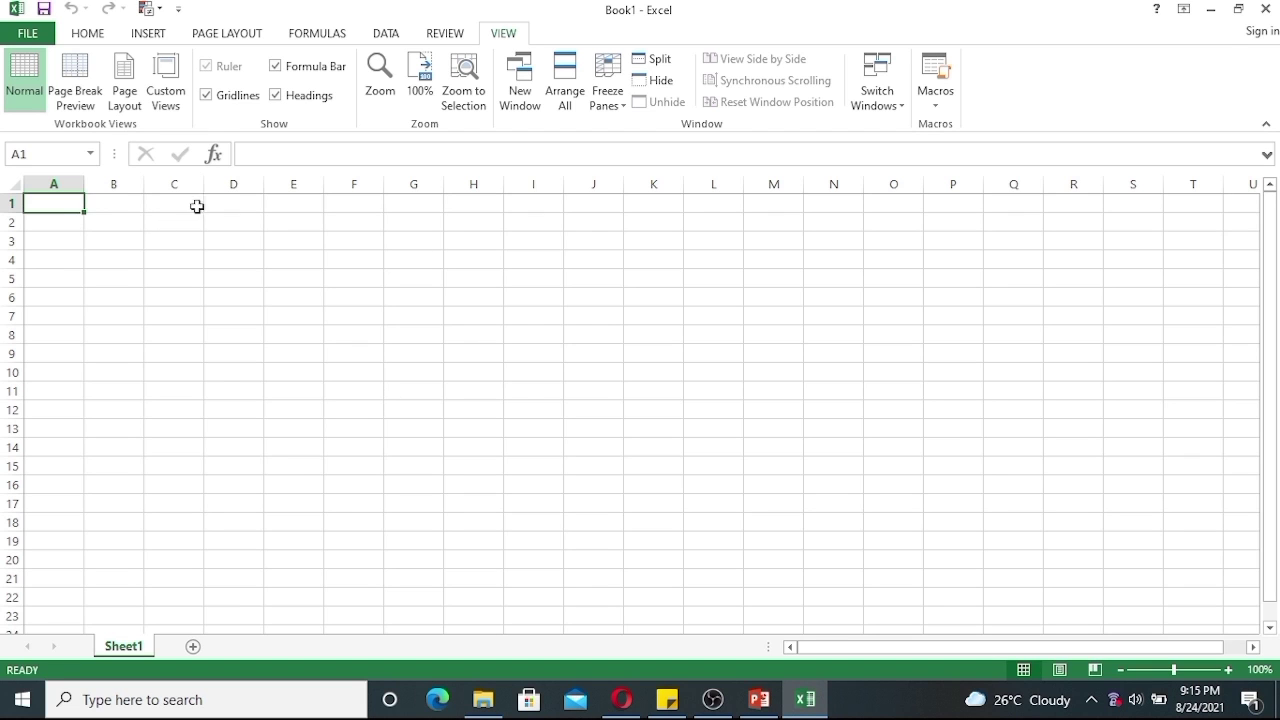
Try the Auto-hide Ribbon and Show Tabs display modes, and restore Show Tabs and Commands
left_click(1184, 10)
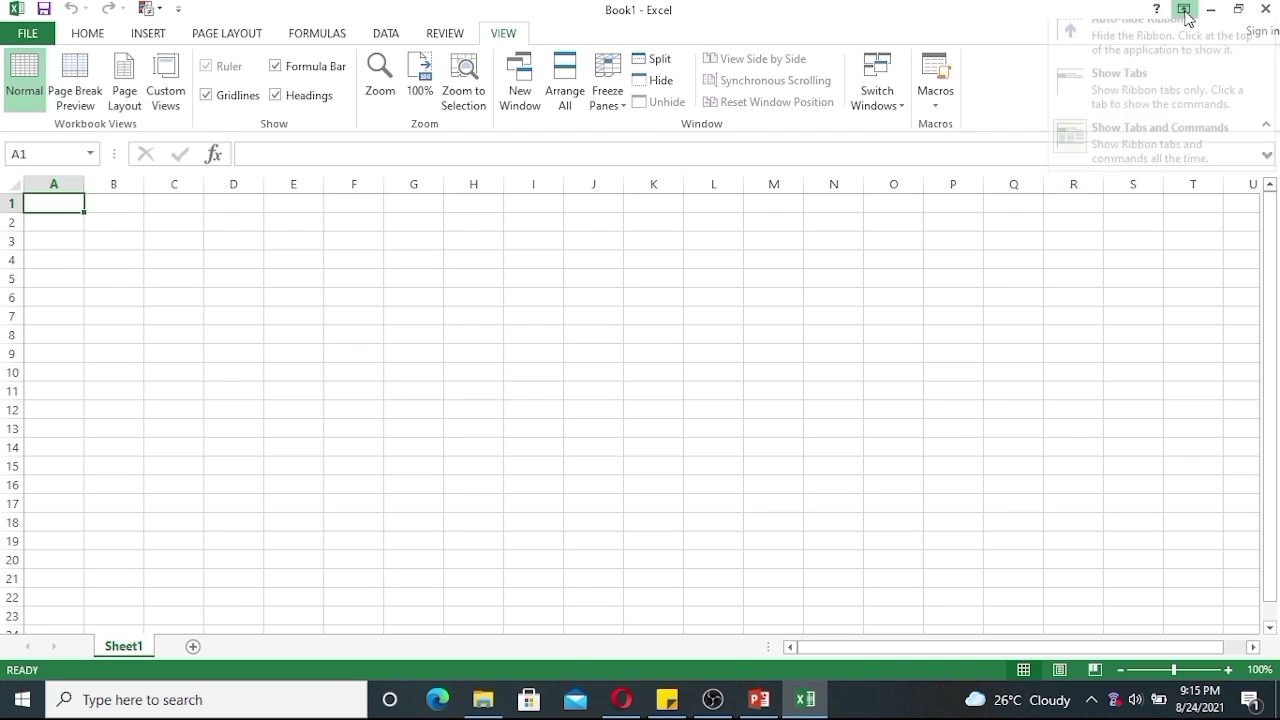
left_click(1182, 35)
left_click(1240, 9)
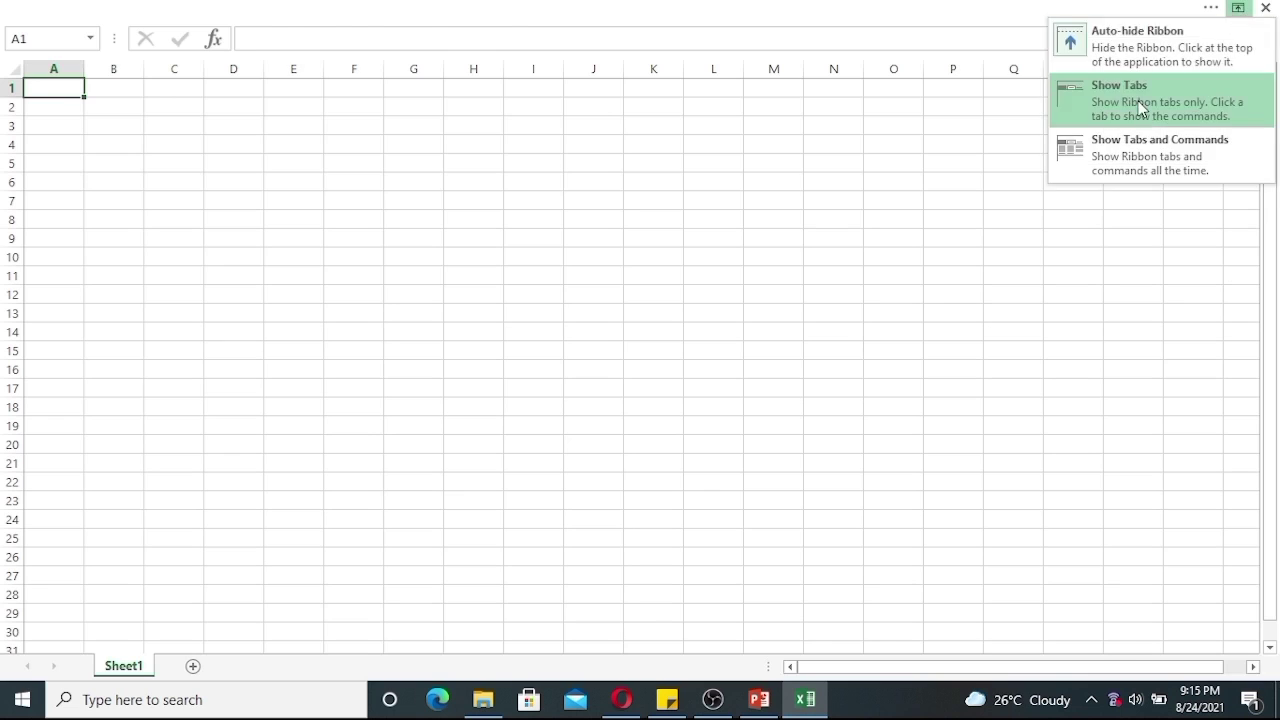
left_click(1137, 102)
left_click(1184, 10)
left_click(1138, 165)
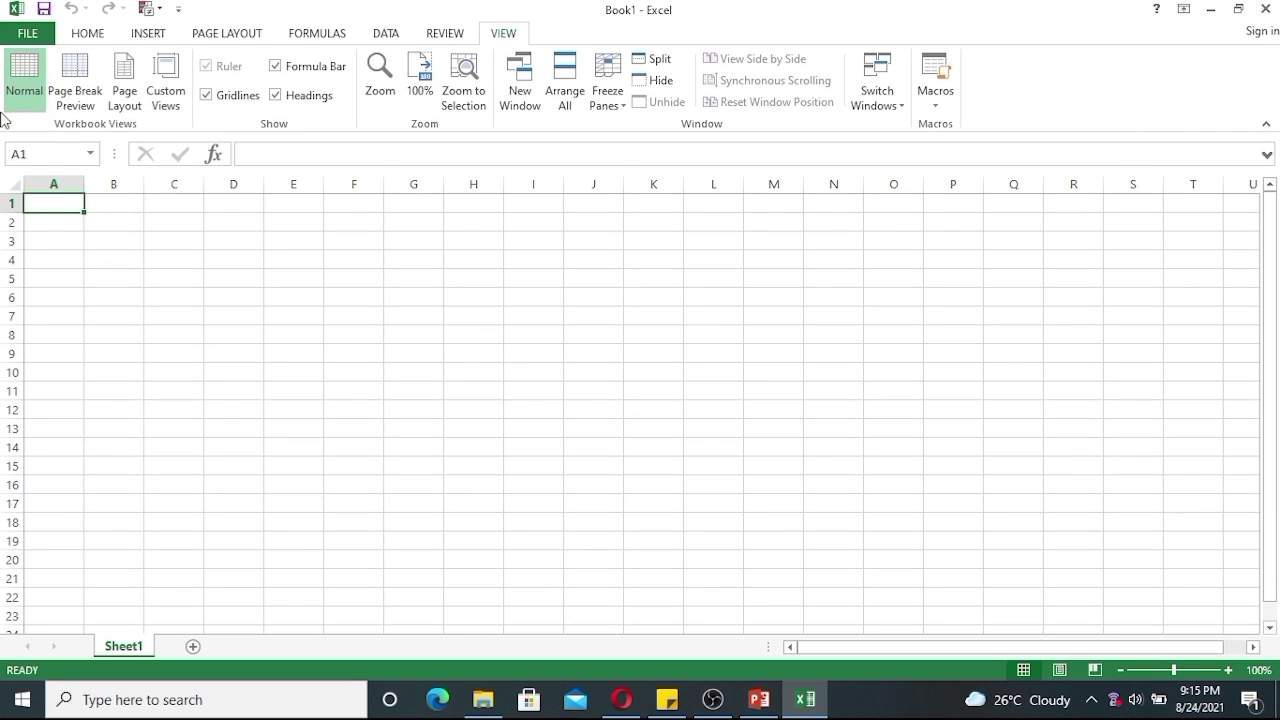
Enter the text "Rem mixtv" in cell A1
type("Re")
left_click(563, 283)
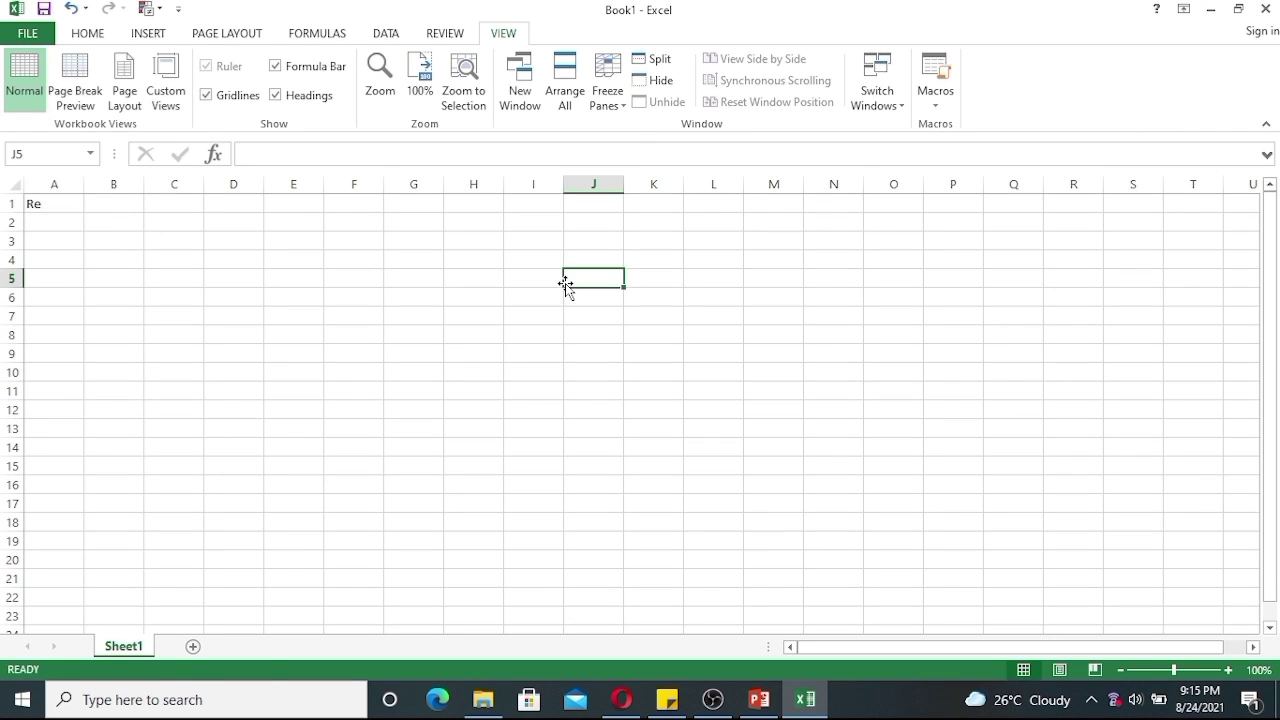
left_click(66, 210)
left_click(297, 160)
type("m Mi")
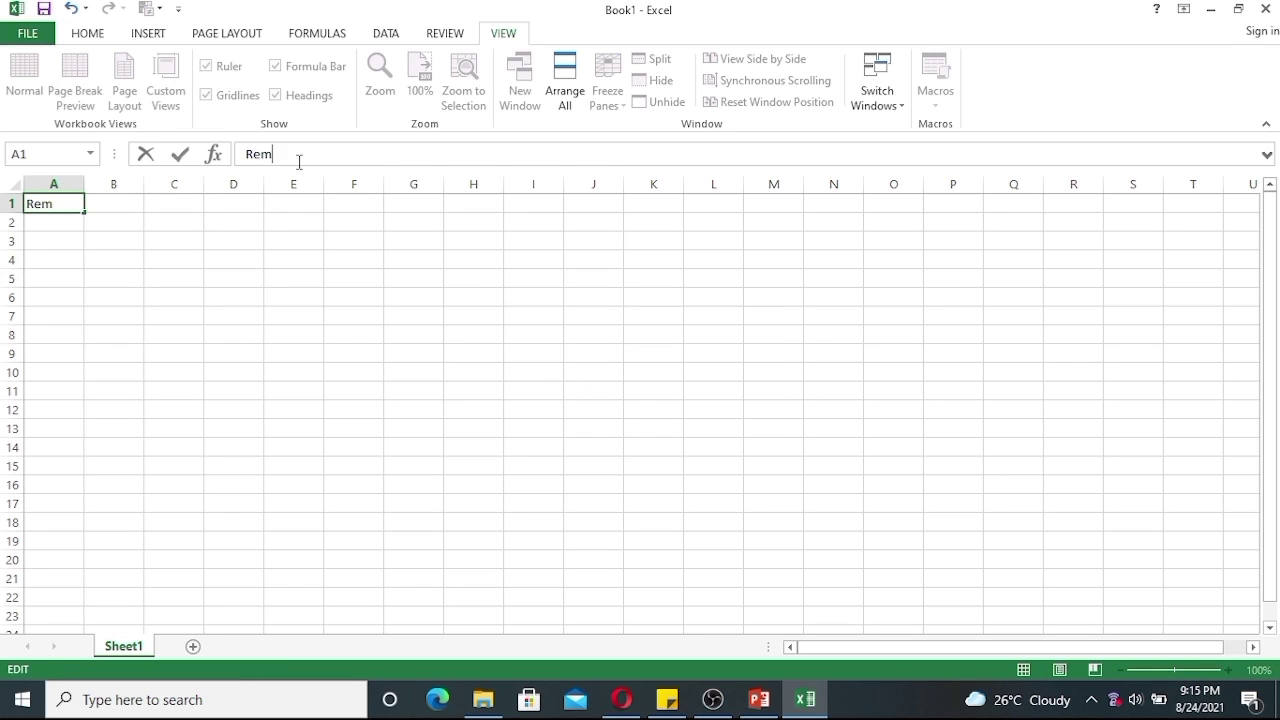
key("BackSpace")
key("BackSpace")
type("mixtv")
Expand the formula bar to several lines and collapse it back to one line
left_click(1267, 154)
left_click_drag(299, 158, 74, 284)
left_click(110, 381)
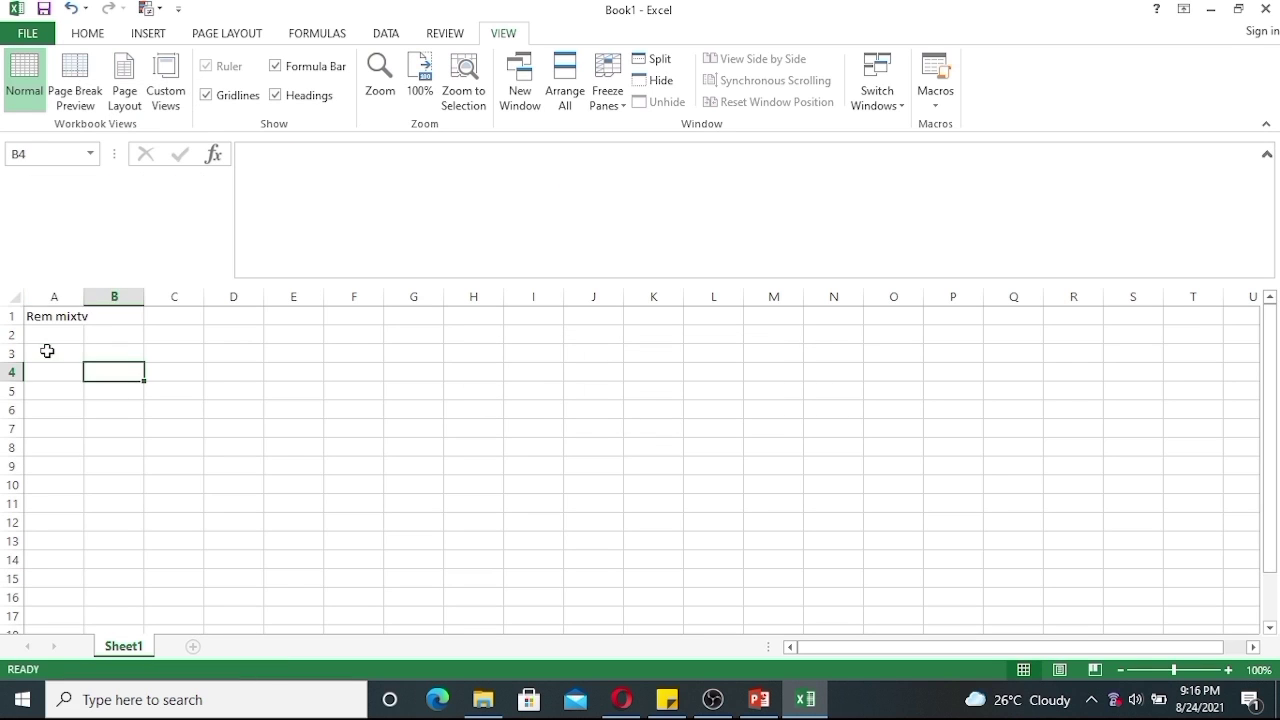
left_click(47, 351)
left_click(1266, 156)
Widen column A to more than fit the A1 text, and colour that text red
left_click(61, 205)
left_click_drag(85, 185, 194, 186)
left_click_drag(316, 156, 236, 155)
left_click(91, 36)
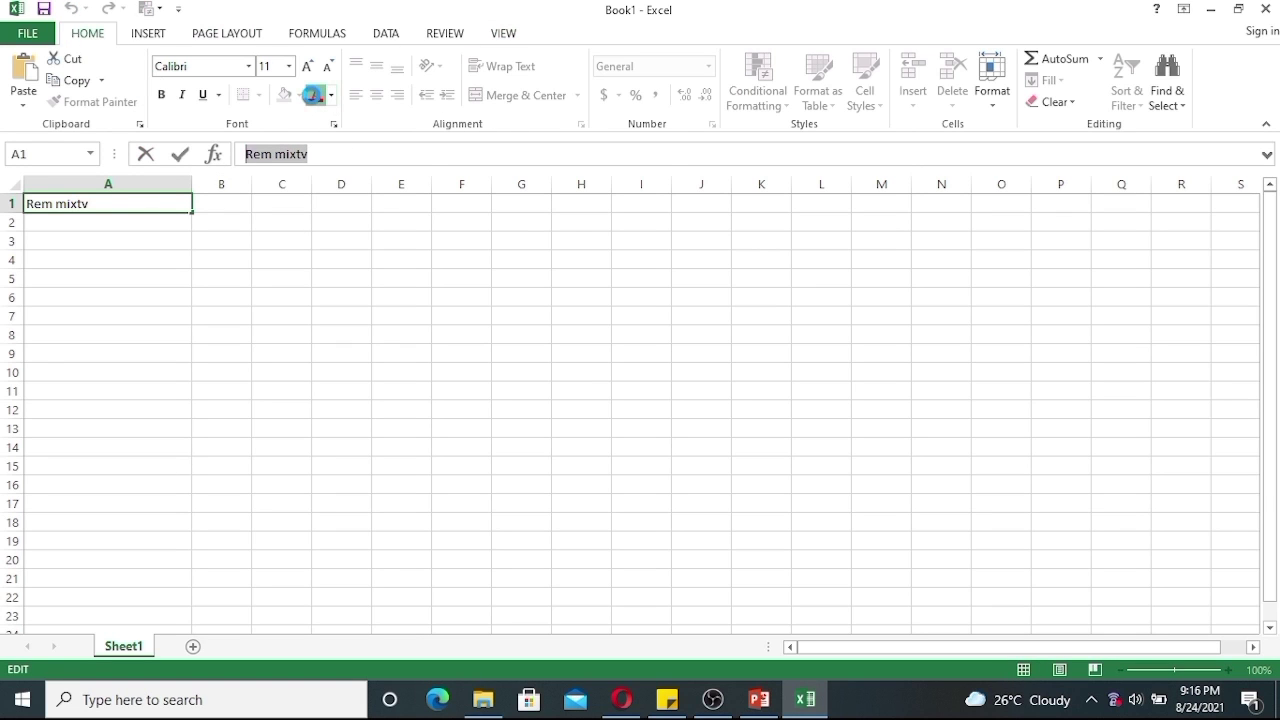
left_click(316, 95)
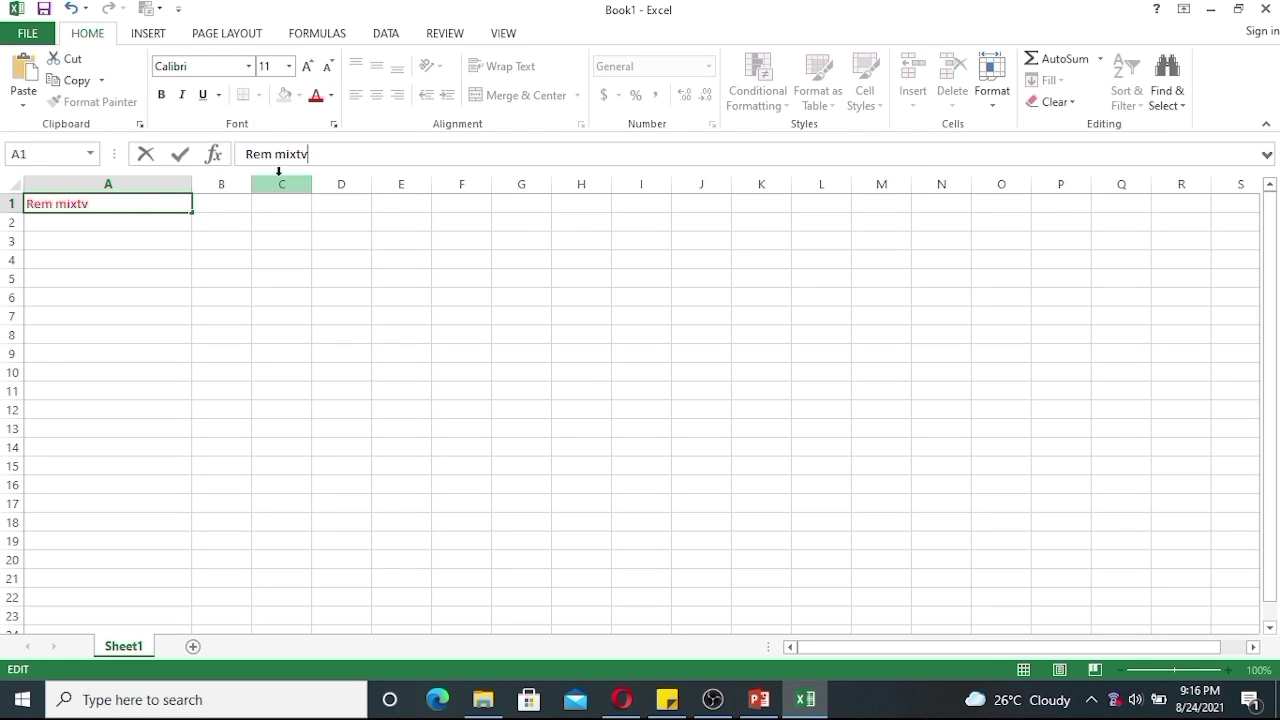
Set the text in cell A1 to size 14 in the Arial Rounded MT Bold font
left_click_drag(334, 155, 237, 120)
left_click(289, 66)
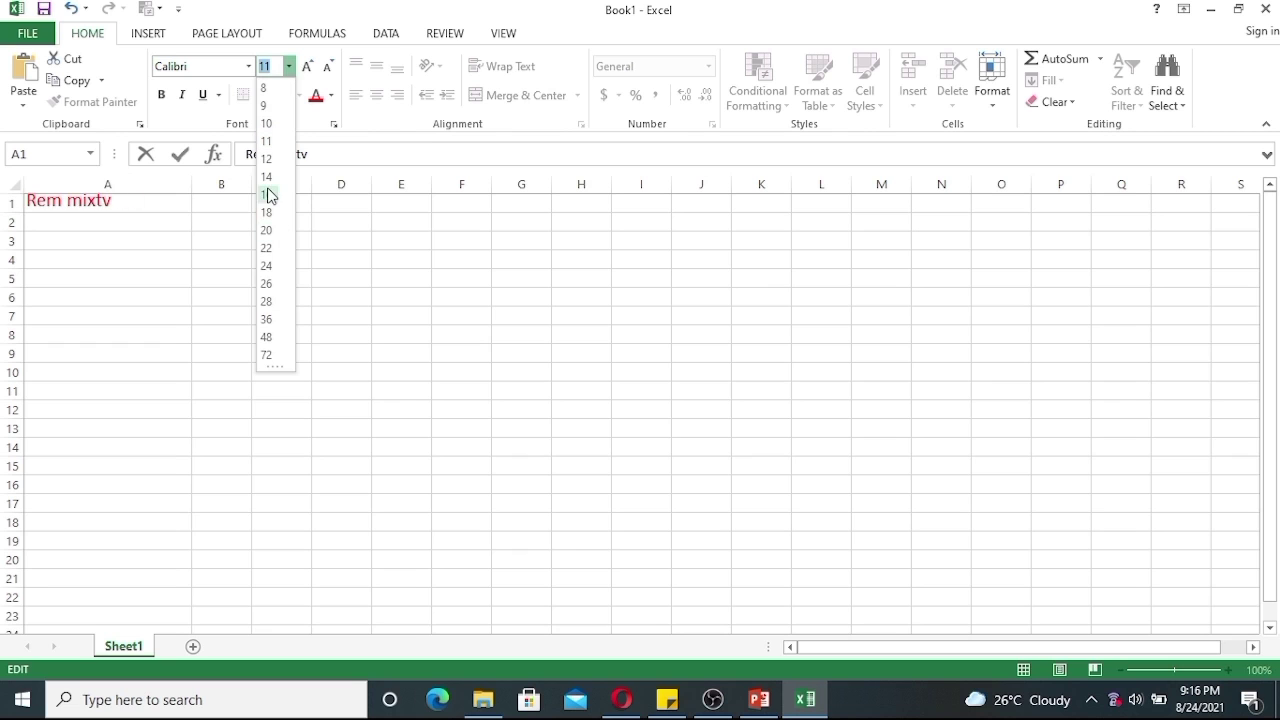
left_click(266, 176)
left_click(248, 66)
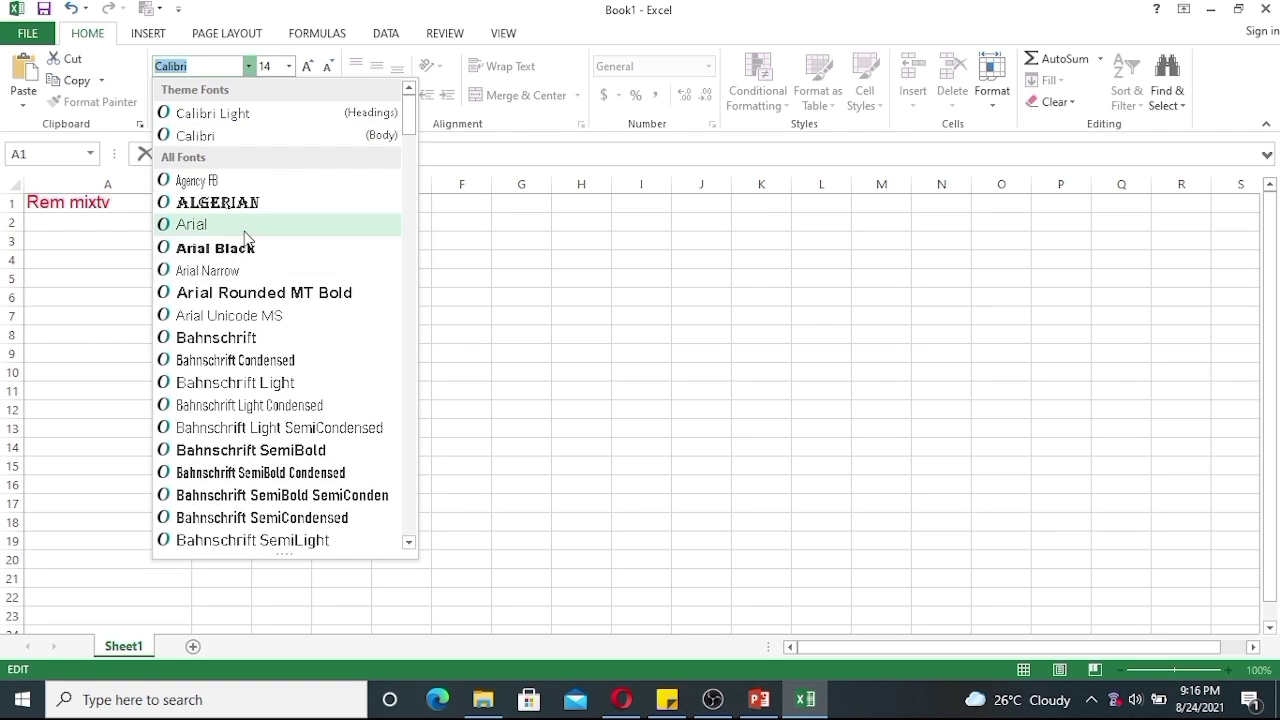
left_click(250, 292)
left_click(137, 298)
Correct the text in cell A1 to "Remz mixtv"
left_click(79, 209)
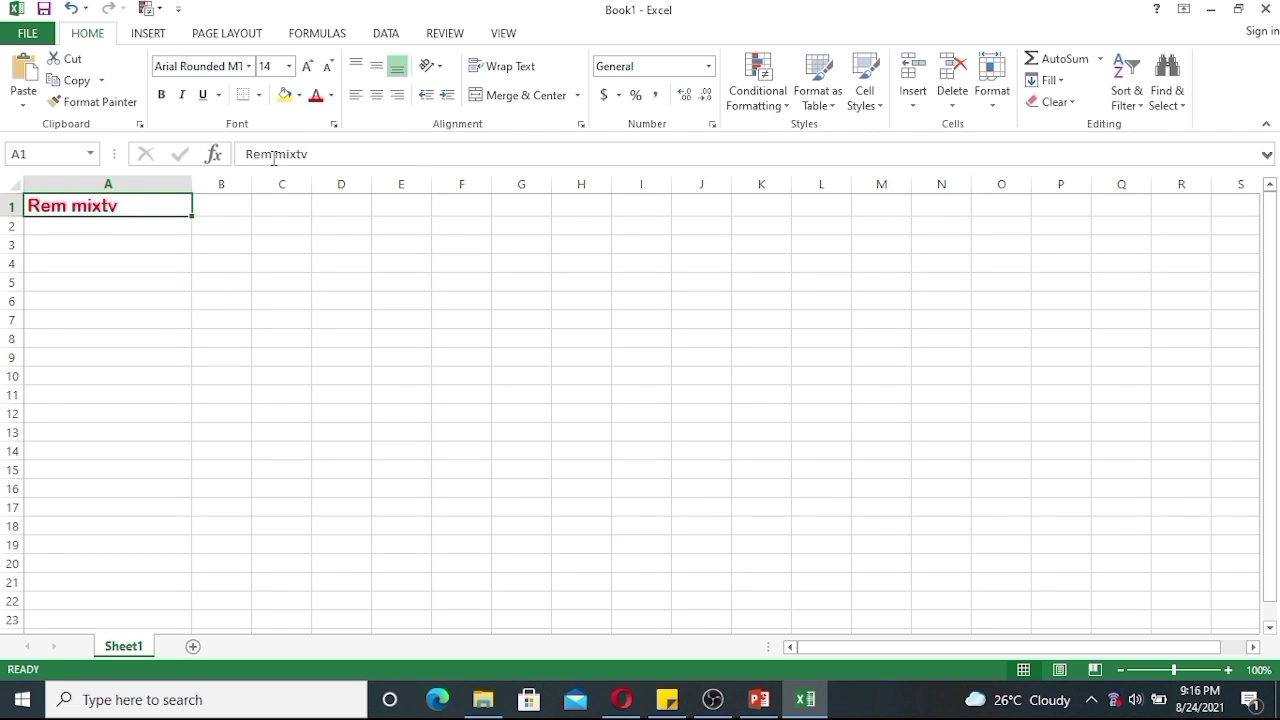
left_click(271, 154)
type("z")
left_click(150, 301)
left_click(150, 208)
left_click(248, 154)
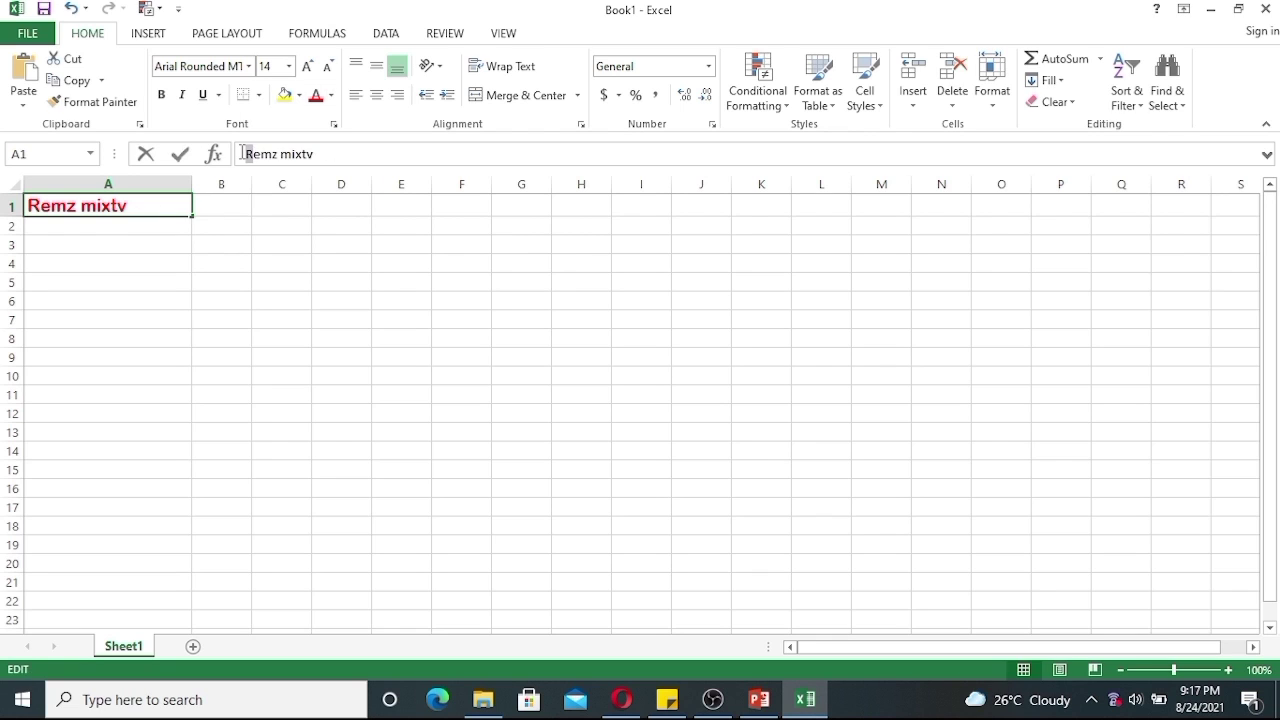
left_click(140, 229)
left_click(164, 204)
Enter "change color" in cell A2 and give it a blue font colour
left_click(127, 231)
type("change color")
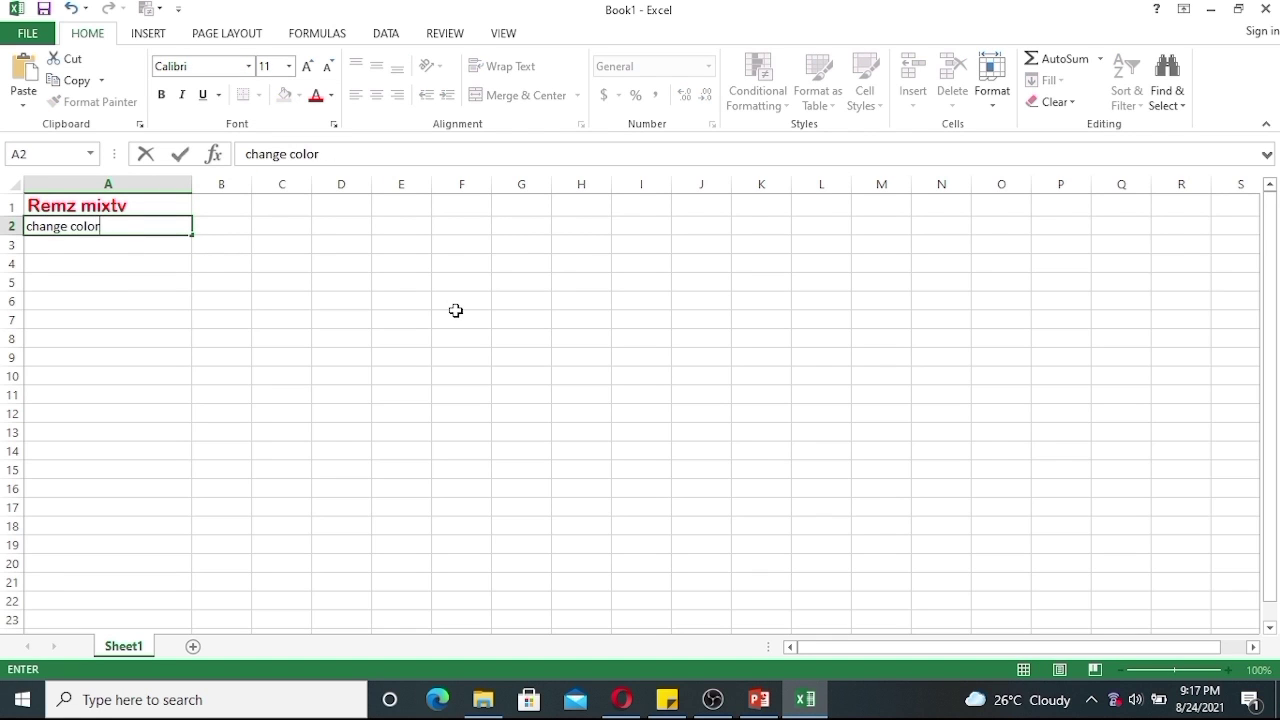
left_click(106, 280)
left_click(108, 228)
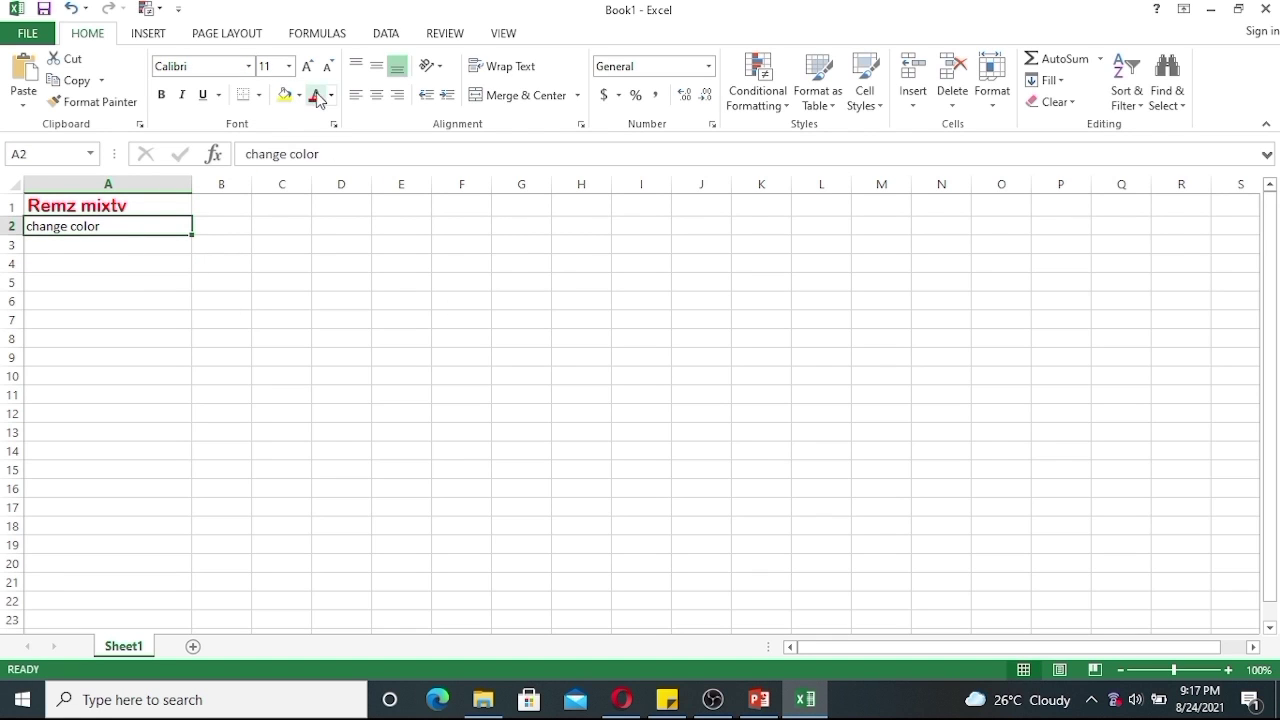
left_click(331, 95)
left_click(427, 264)
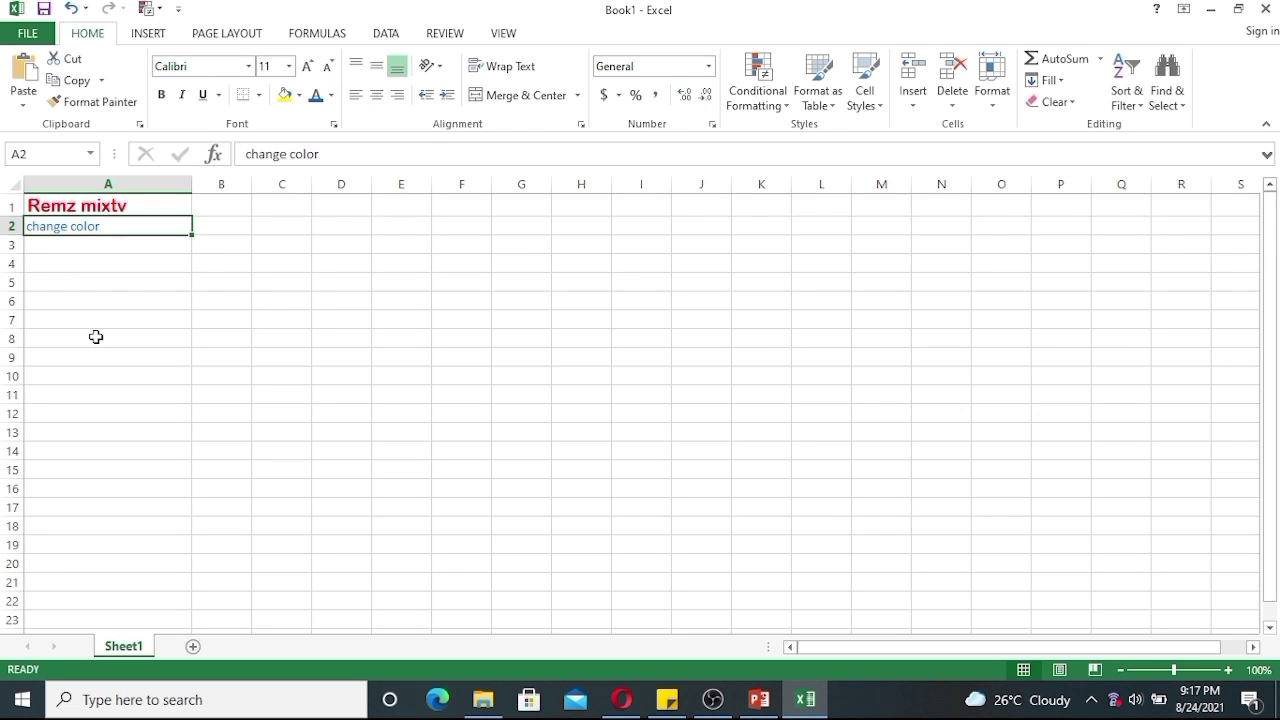
Enter "change font" in cell A3 and set its font to Algerian
left_click(78, 252)
type("change font")
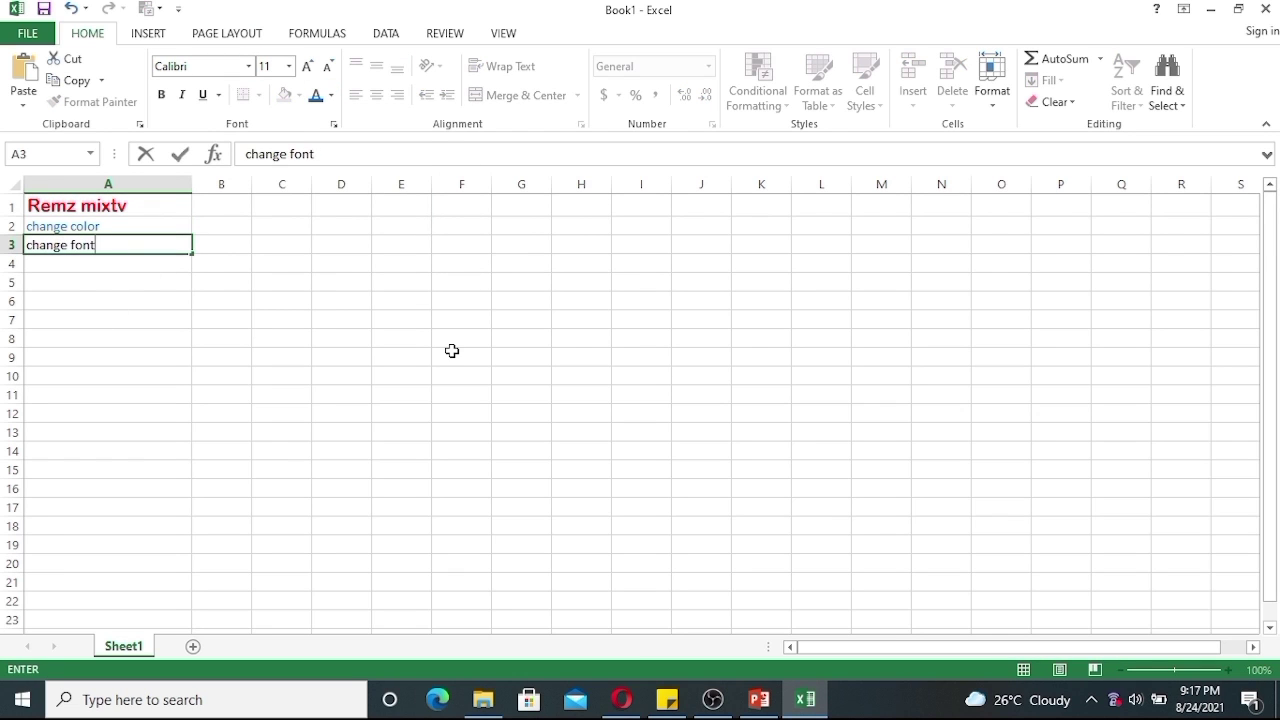
left_click(118, 336)
left_click(77, 246)
left_click(249, 66)
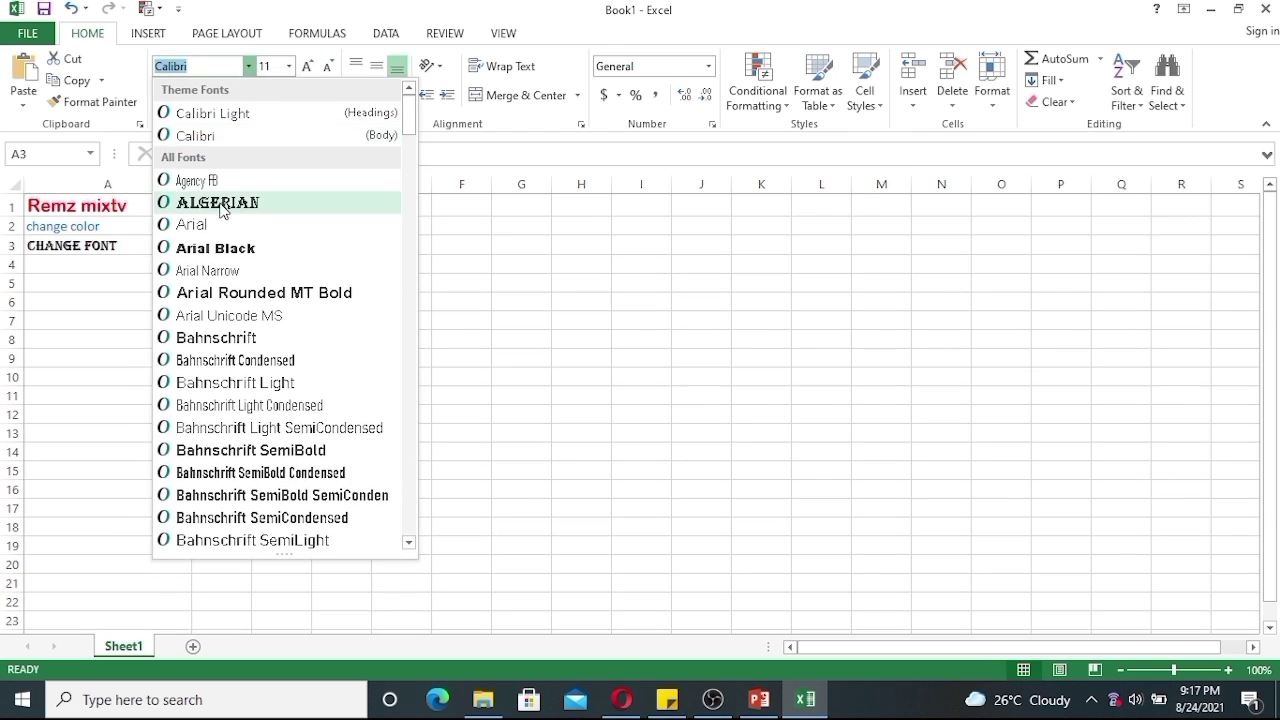
left_click(230, 200)
Enter "change size" in cell A4 and set its font size to 24
key("Down")
type("cha")
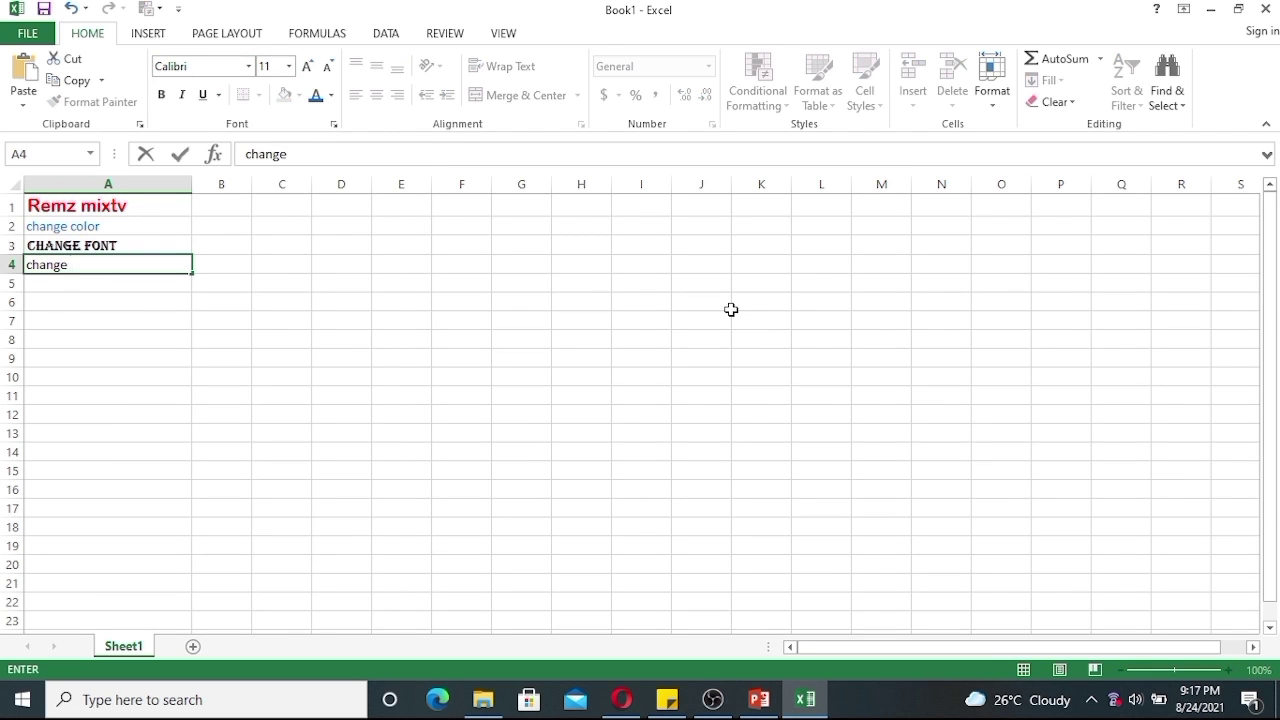
type("nge size")
left_click(100, 339)
left_click(114, 265)
left_click(289, 66)
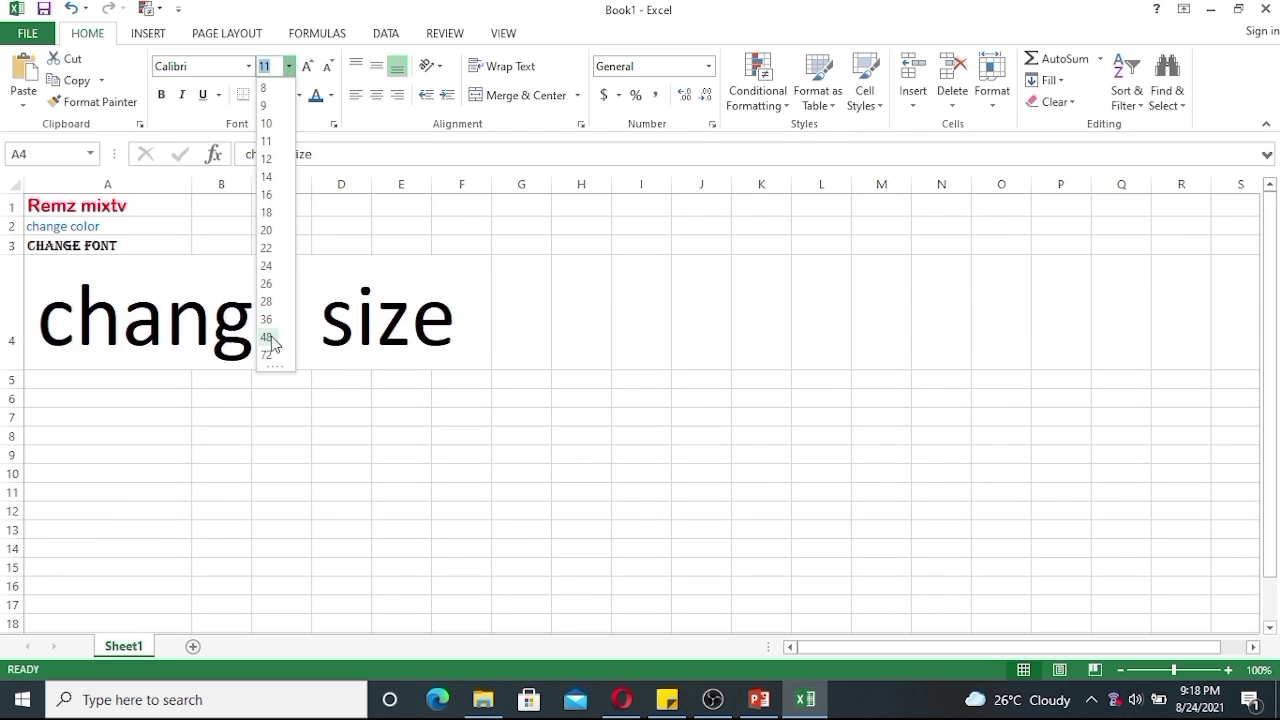
left_click(265, 266)
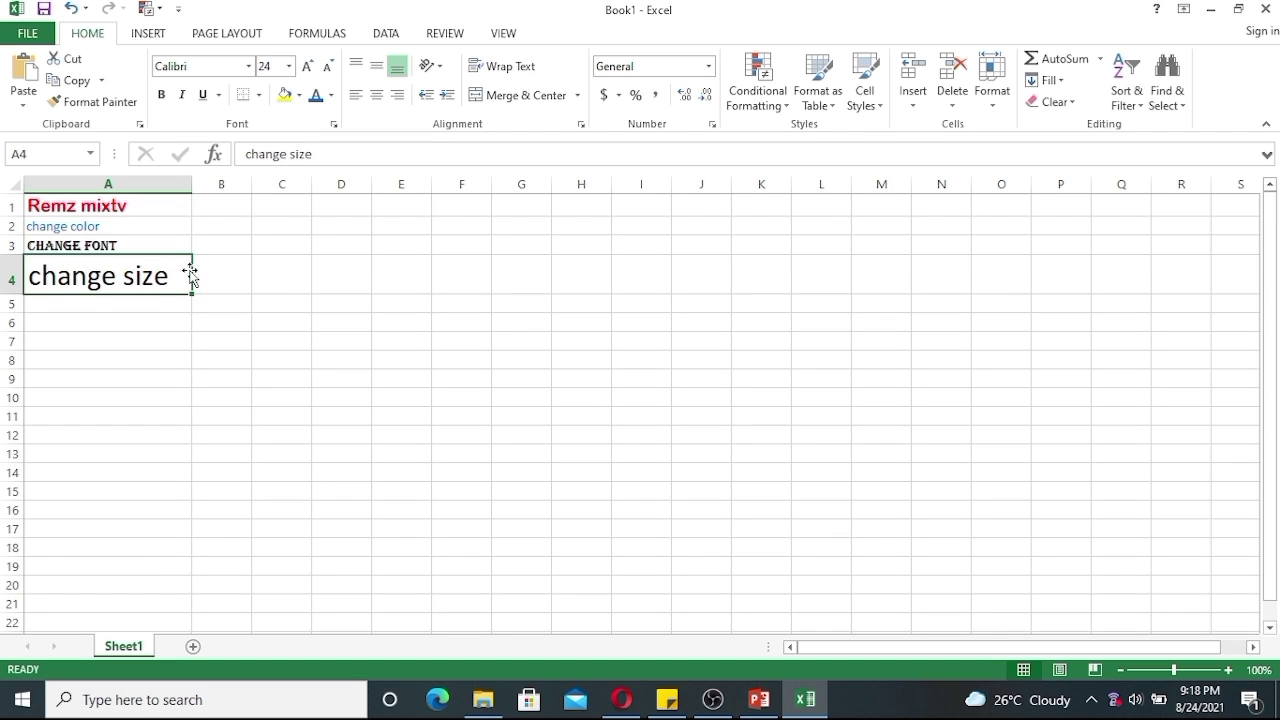
Enter "change font into bold" in cell A5 and make it bold, italic and underlined
left_click(140, 304)
type("change c")
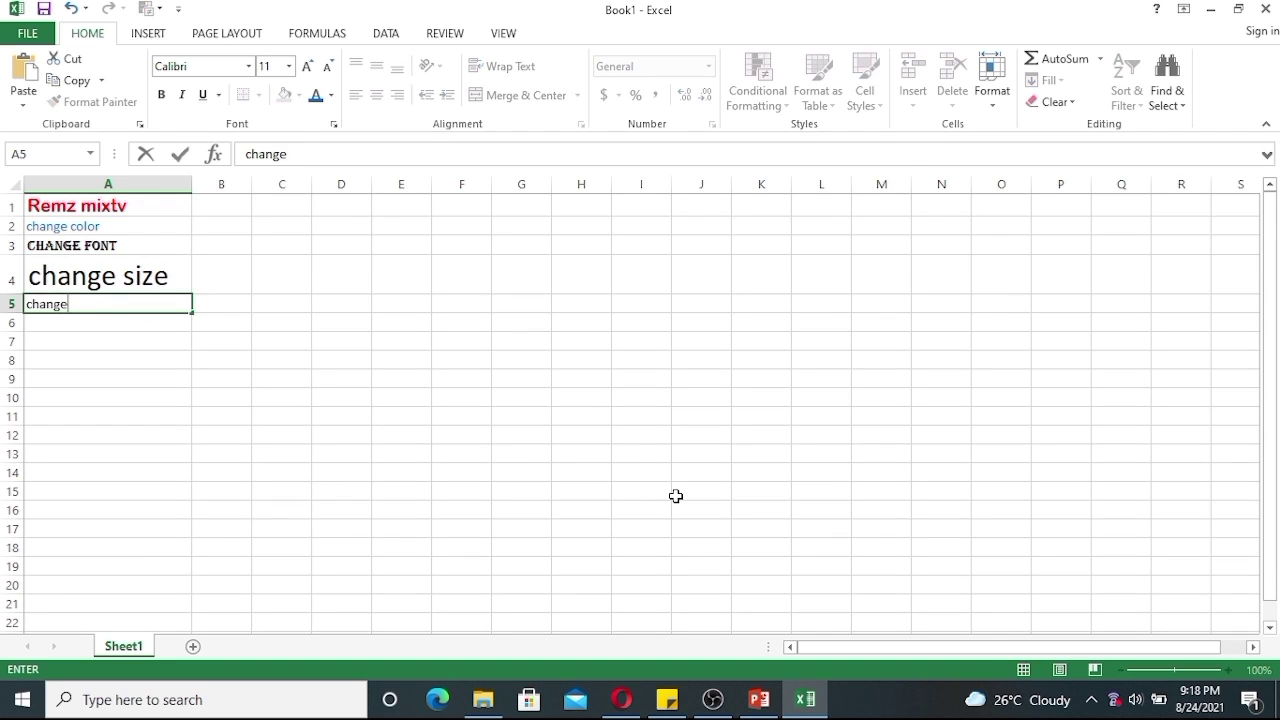
key("BackSpace")
type("font into bold")
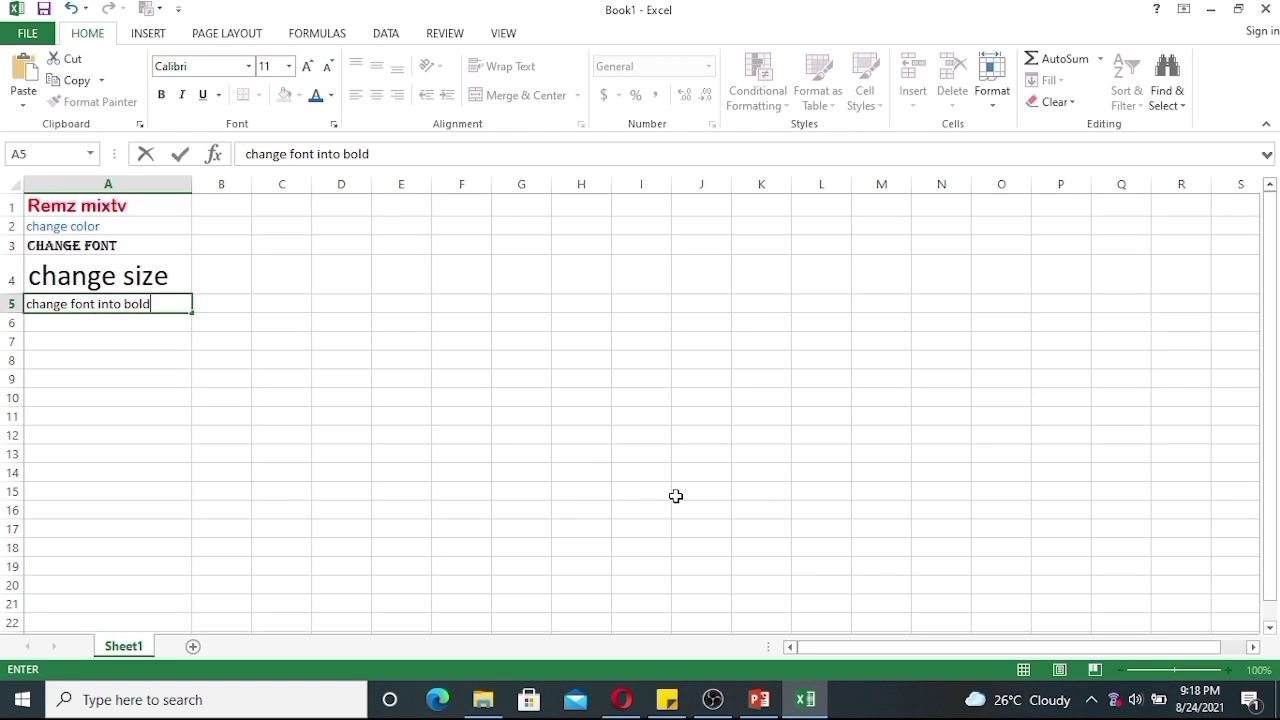
left_click(160, 392)
left_click(143, 303)
left_click(161, 94)
left_click(183, 95)
left_click(202, 95)
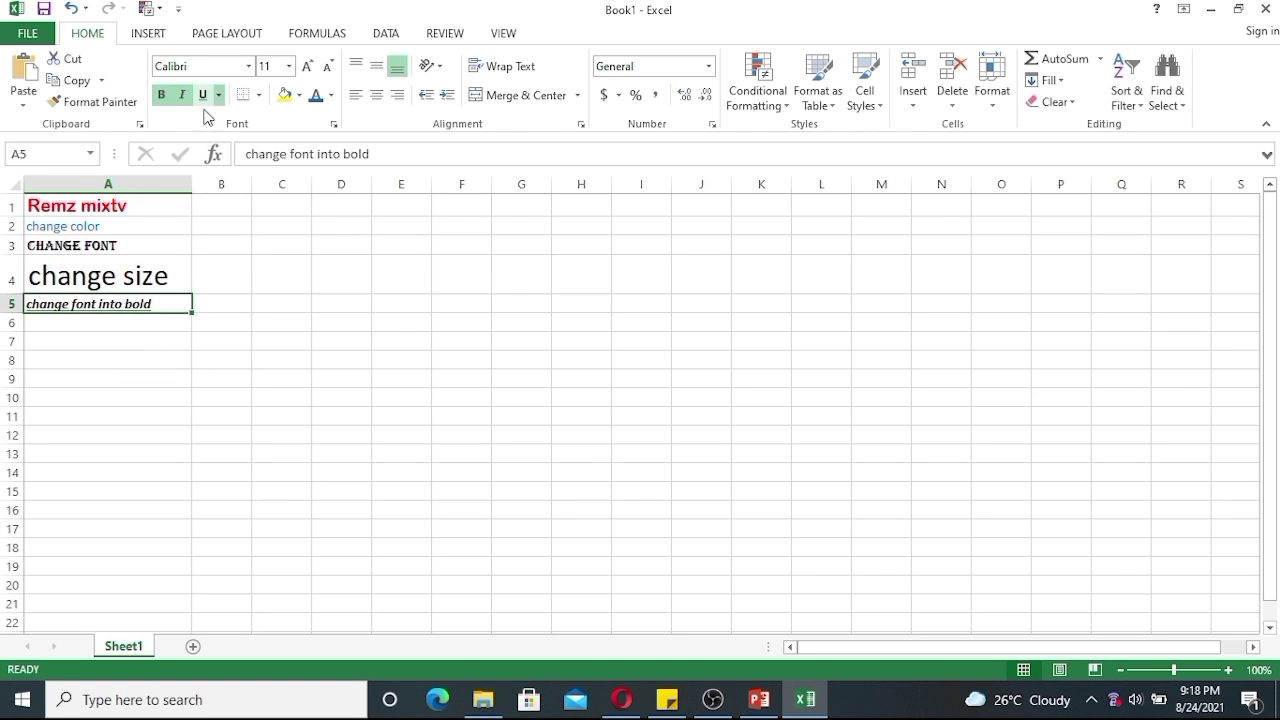
Change the font colour of the "change color" text in cell A2 to light blue
left_click(85, 228)
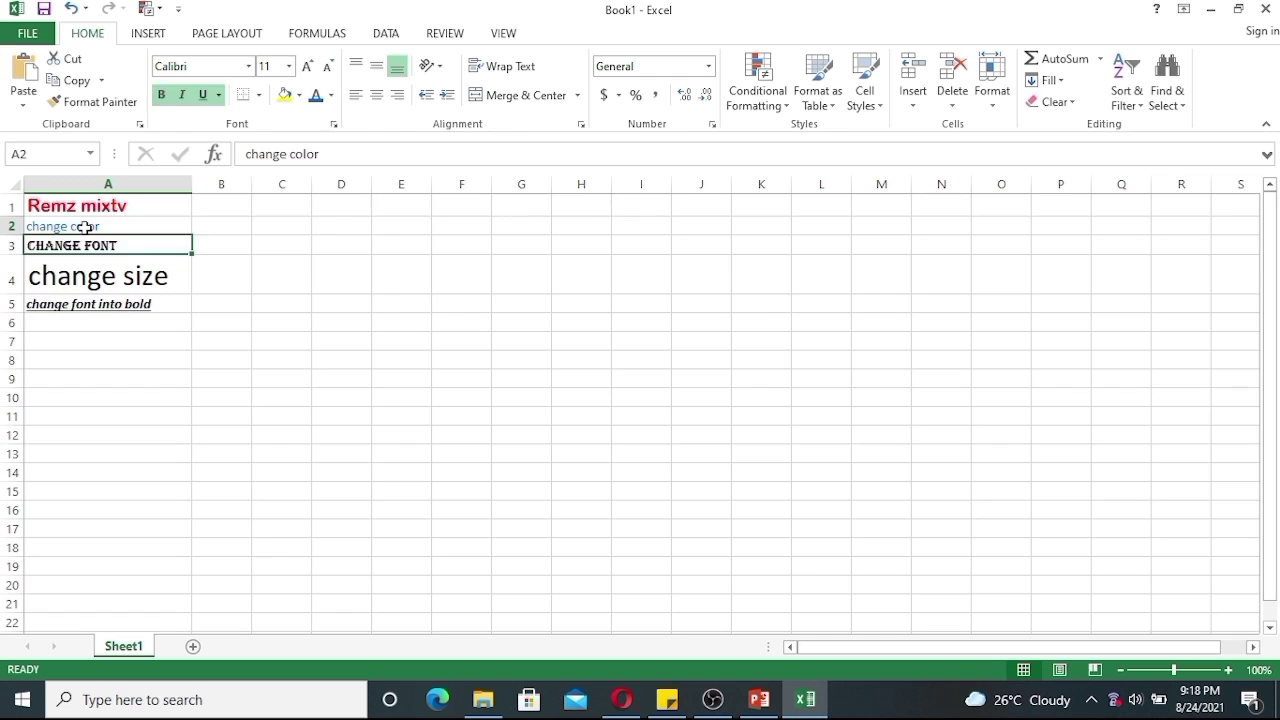
left_click(331, 95)
left_click(416, 263)
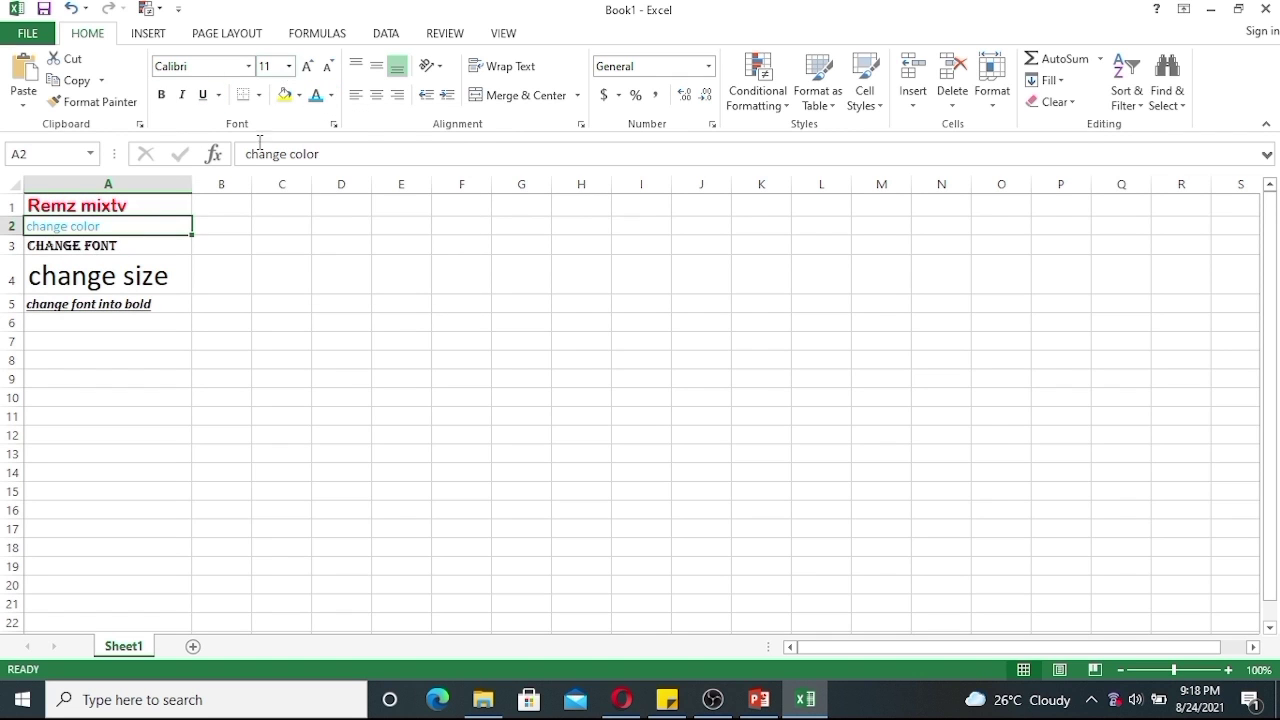
Set the font size of the "change size" text in cell A4 to 72
left_click(100, 276)
left_click(289, 66)
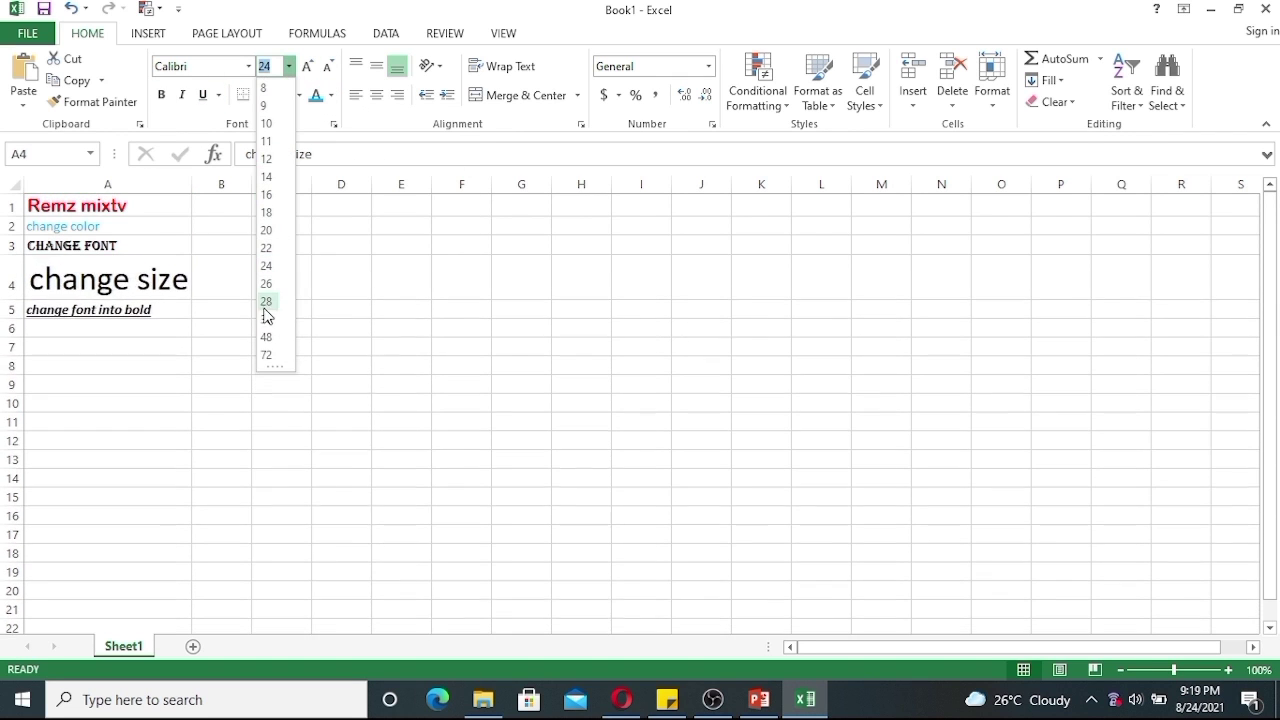
left_click(267, 357)
left_click(282, 345)
left_click(427, 310)
left_click(81, 231)
left_click(215, 320)
left_click(95, 323)
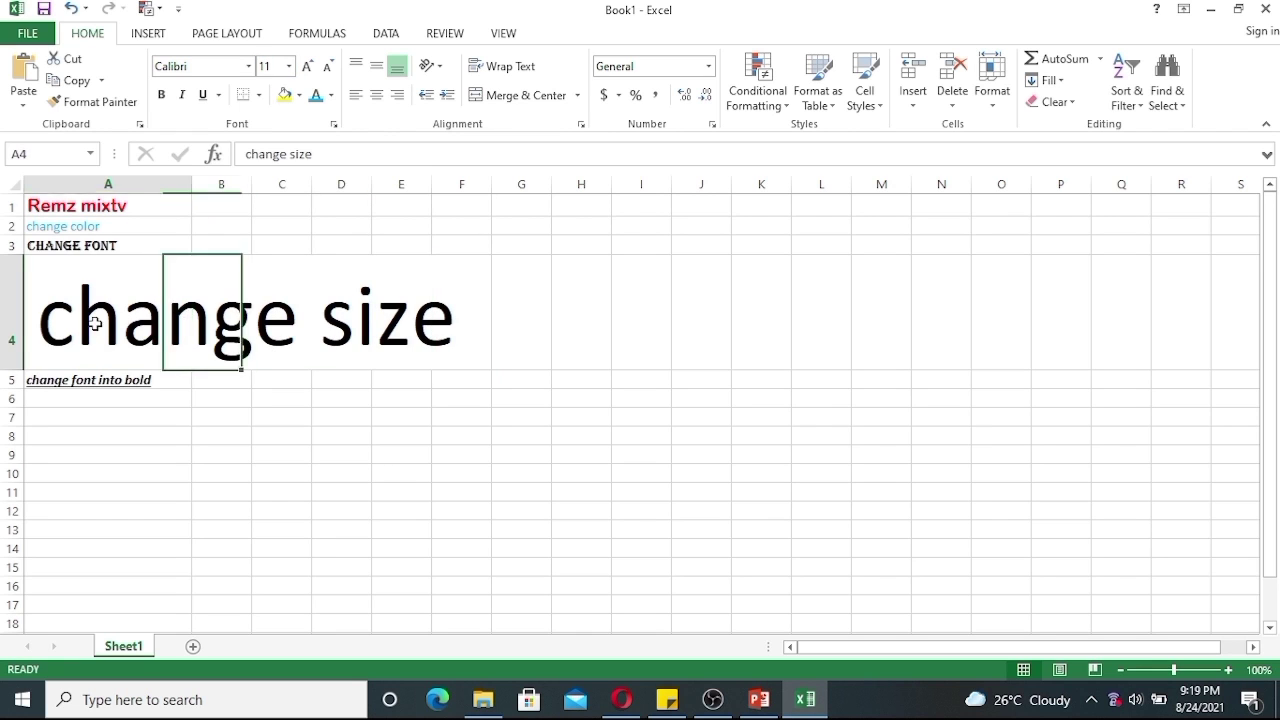
Colour the "change size" text in cell A4 light blue and make it bold, italic and underlined
left_click(329, 154)
left_click_drag(300, 154, 240, 154)
left_click(331, 95)
left_click(156, 326)
left_click(284, 153)
left_click(315, 95)
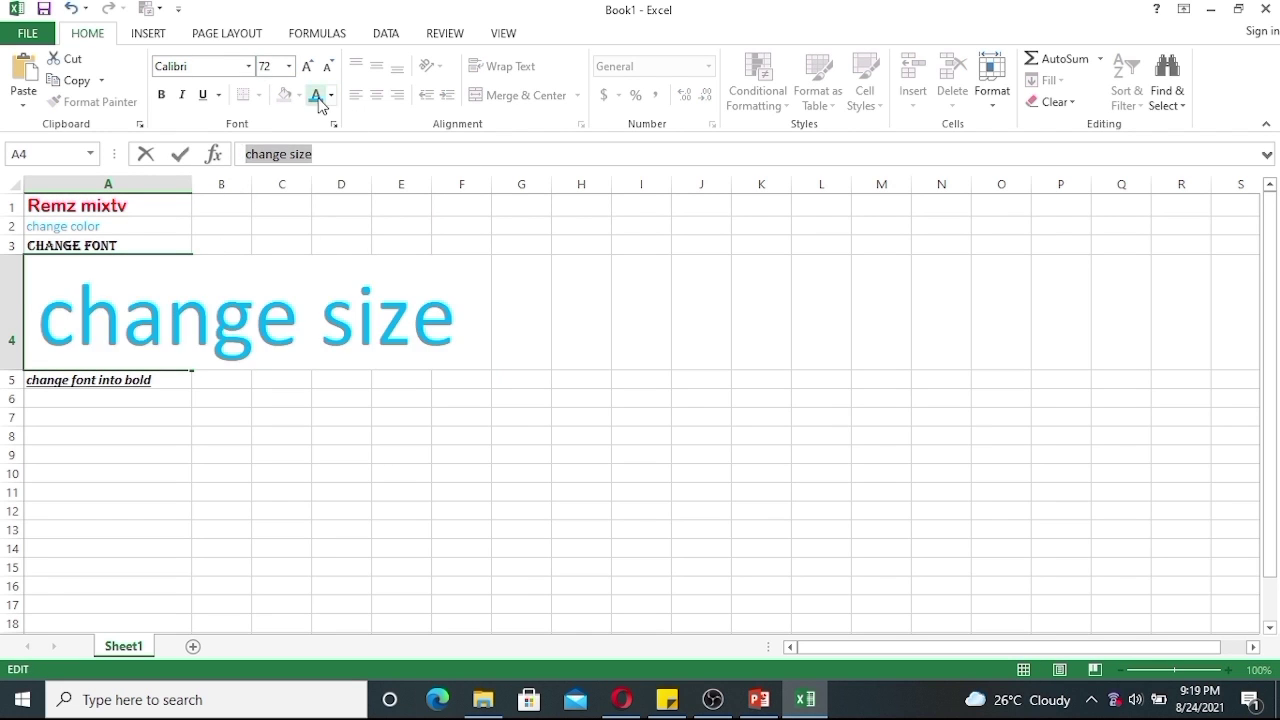
left_click(161, 96)
left_click(182, 95)
left_click(202, 95)
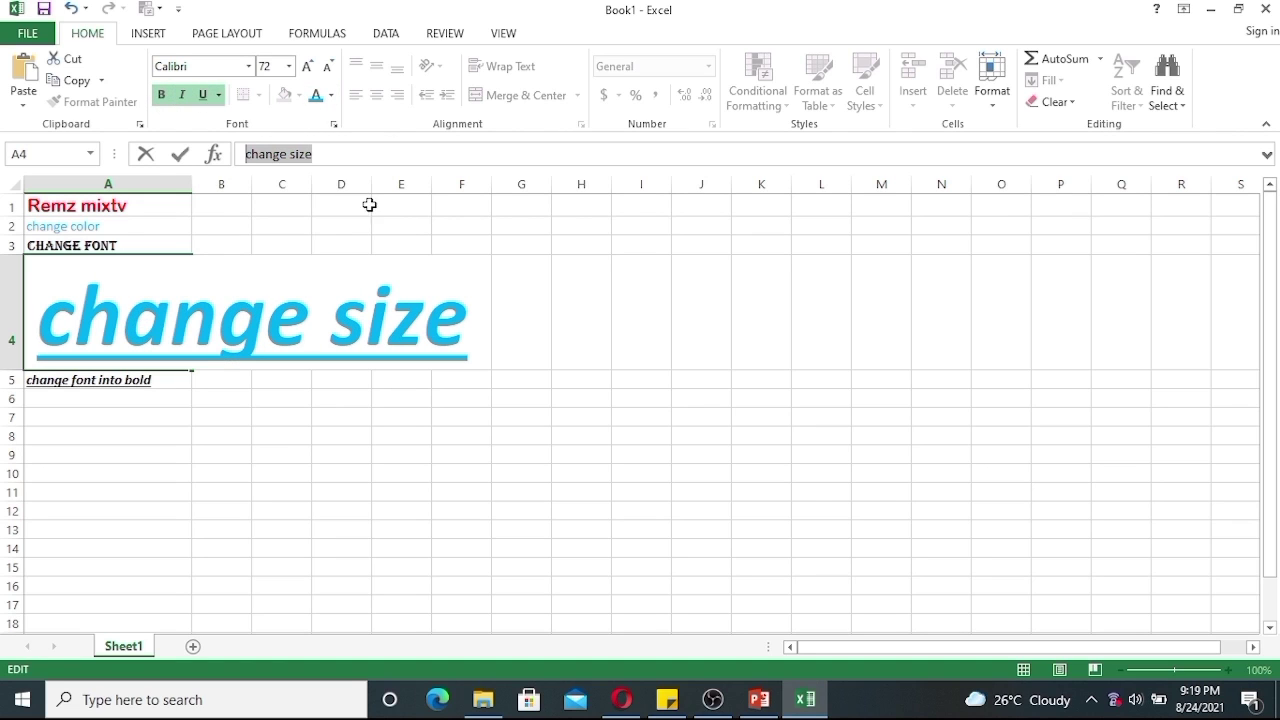
Set the font size of the "change size" text in cell A4 to 36
left_click(289, 66)
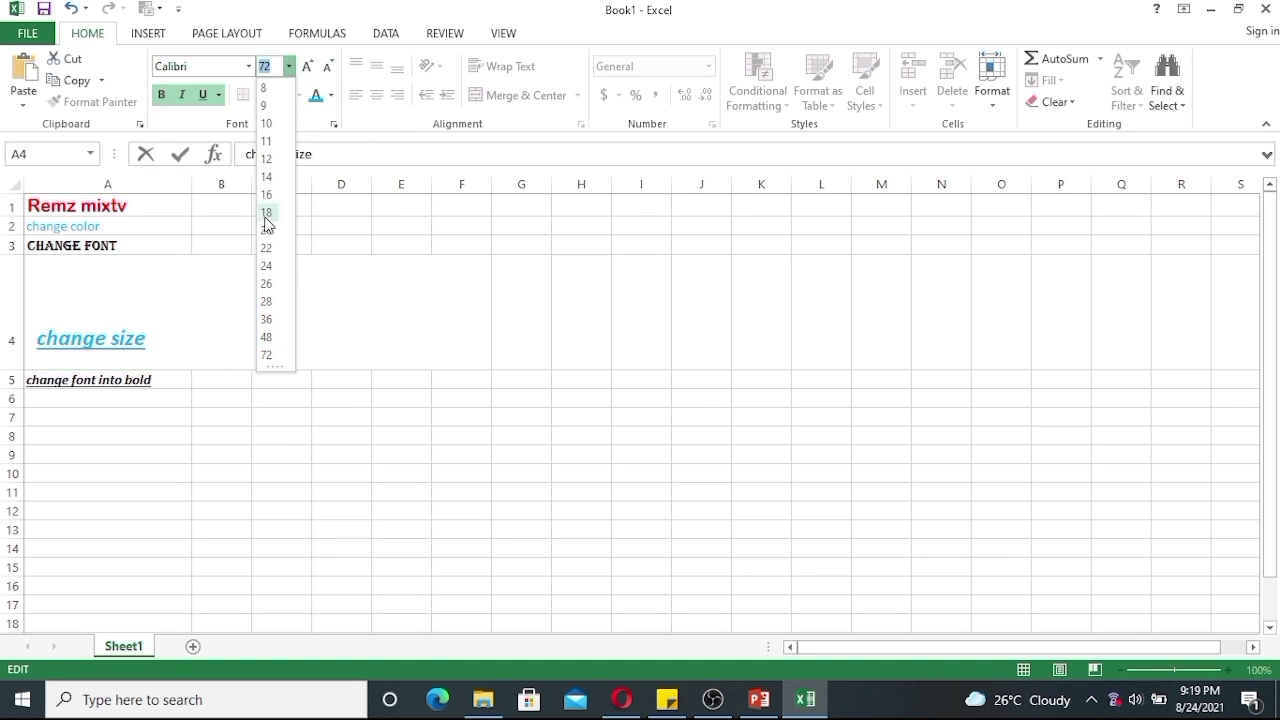
left_click(276, 311)
left_click(339, 361)
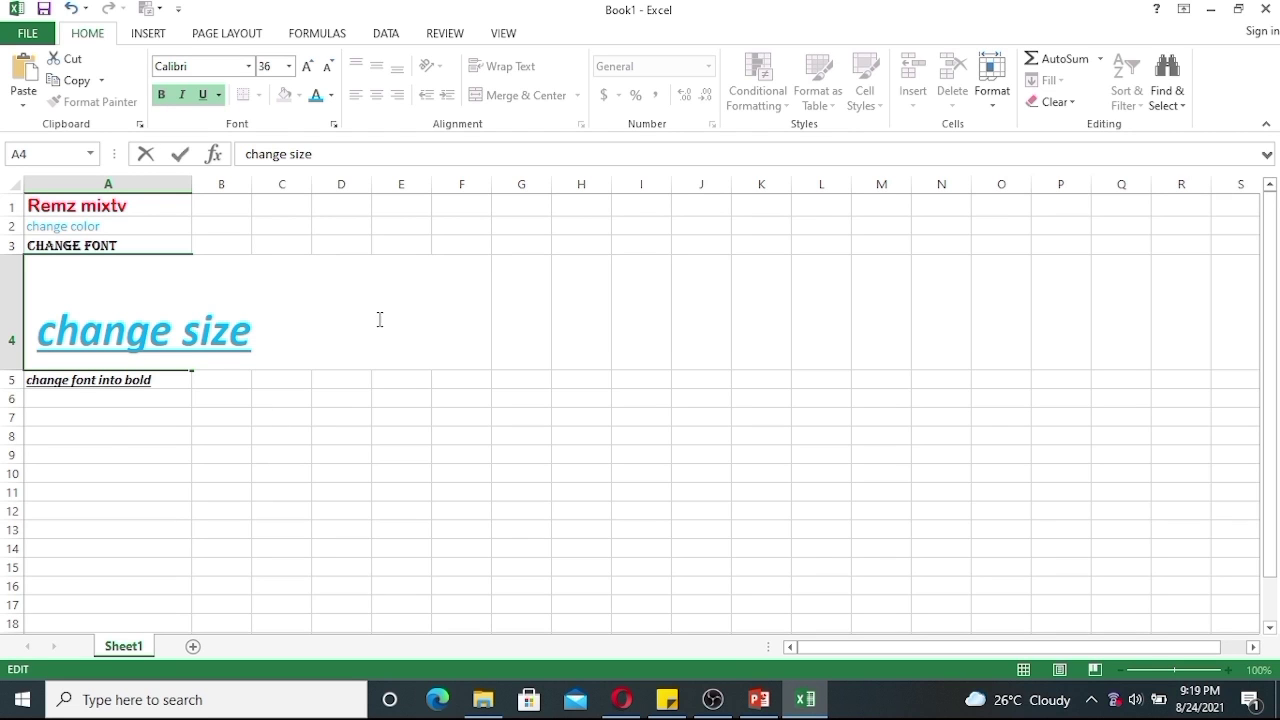
Reduce the font size of the "change size" text in cell A4 to match the rows around it
left_click(112, 434)
left_click(118, 343)
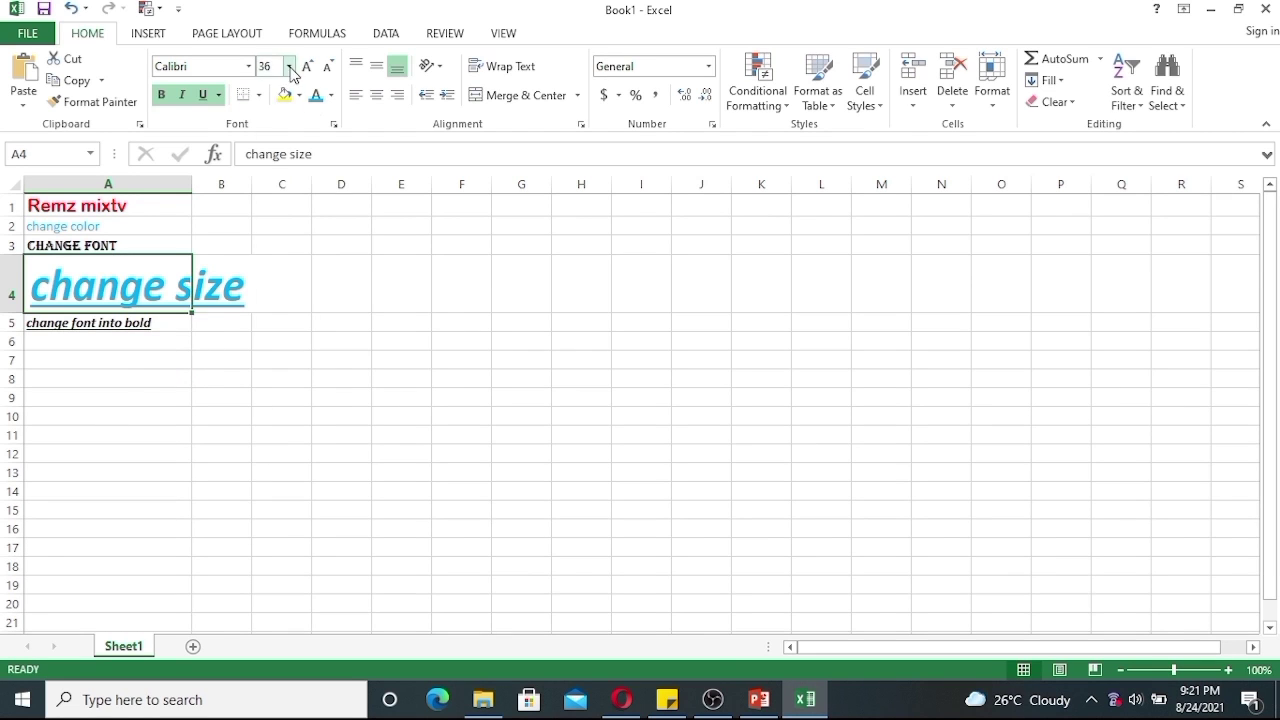
left_click(289, 66)
left_click(271, 132)
left_click(540, 410)
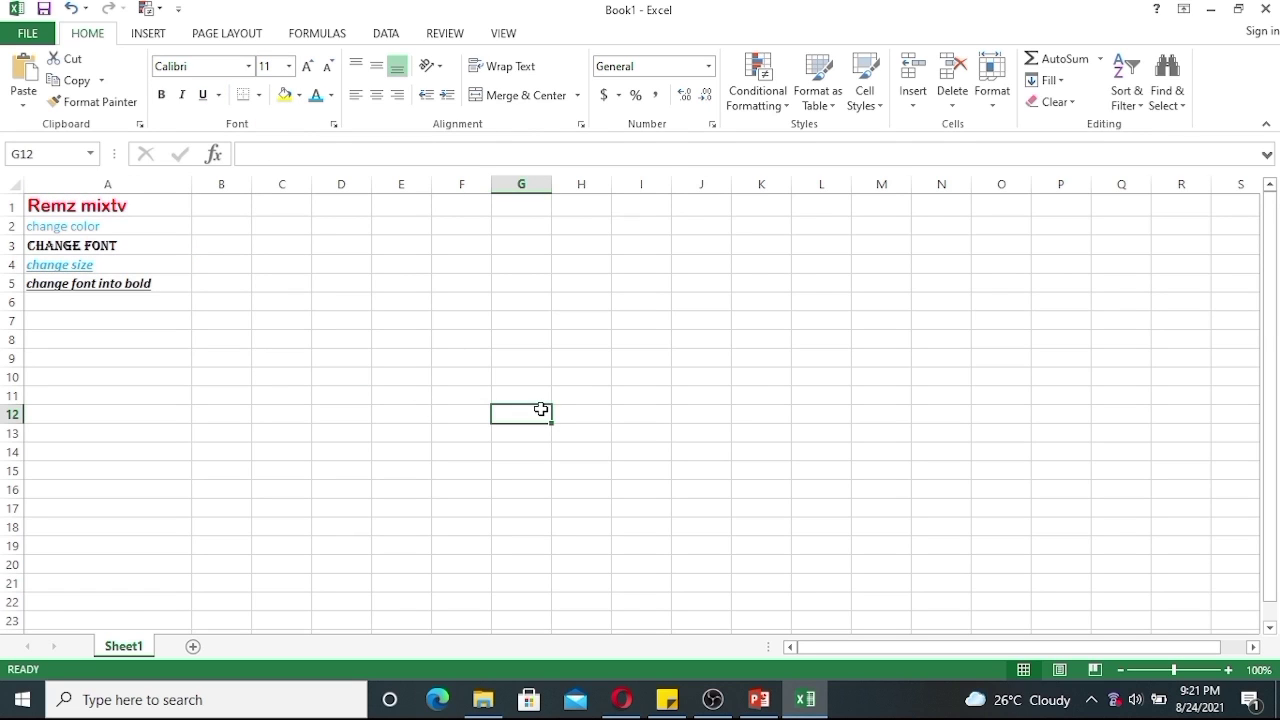
Enter task1 in cell C1 and fill the series down column C to task17 in row 17
left_click(284, 207)
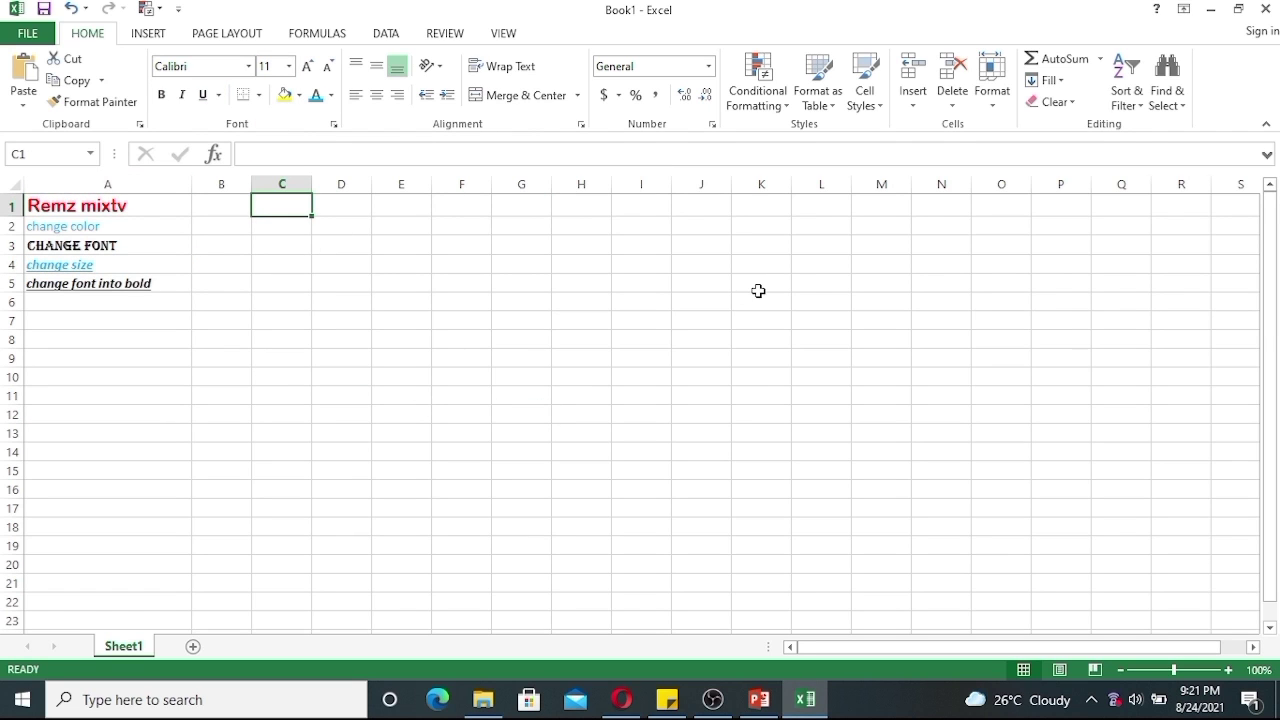
type("task1")
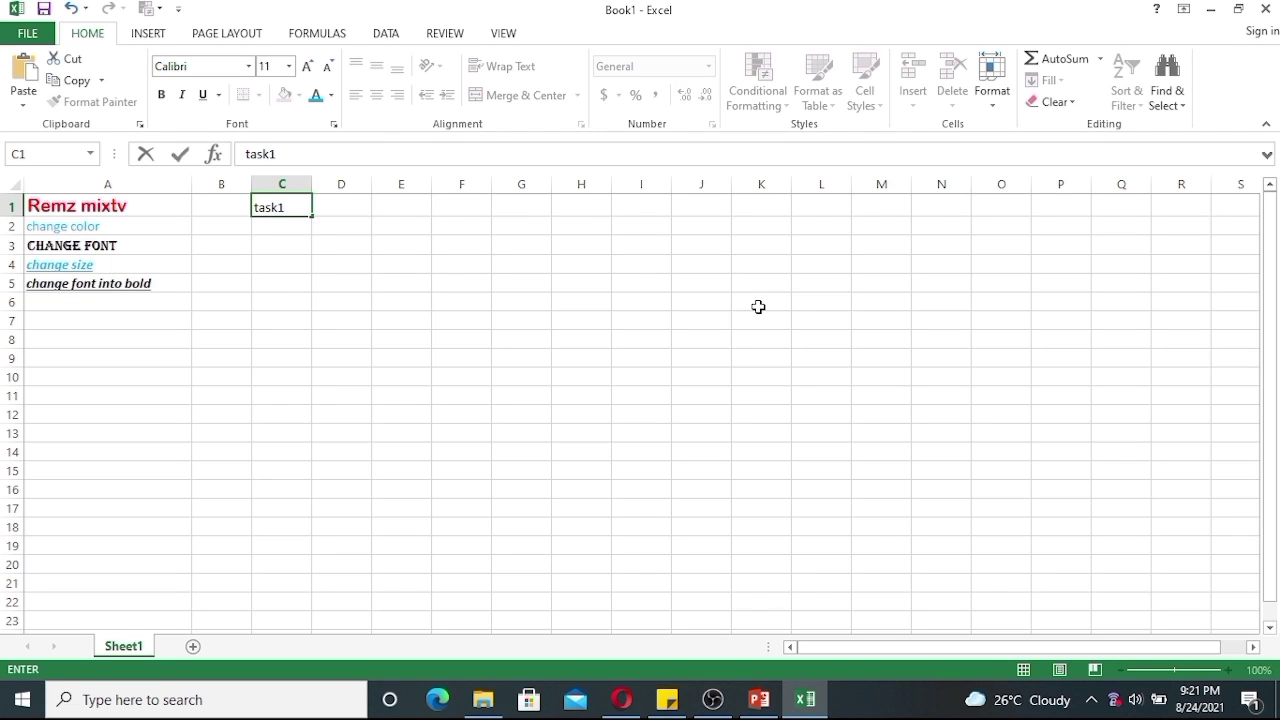
left_click(286, 243)
left_click(289, 212)
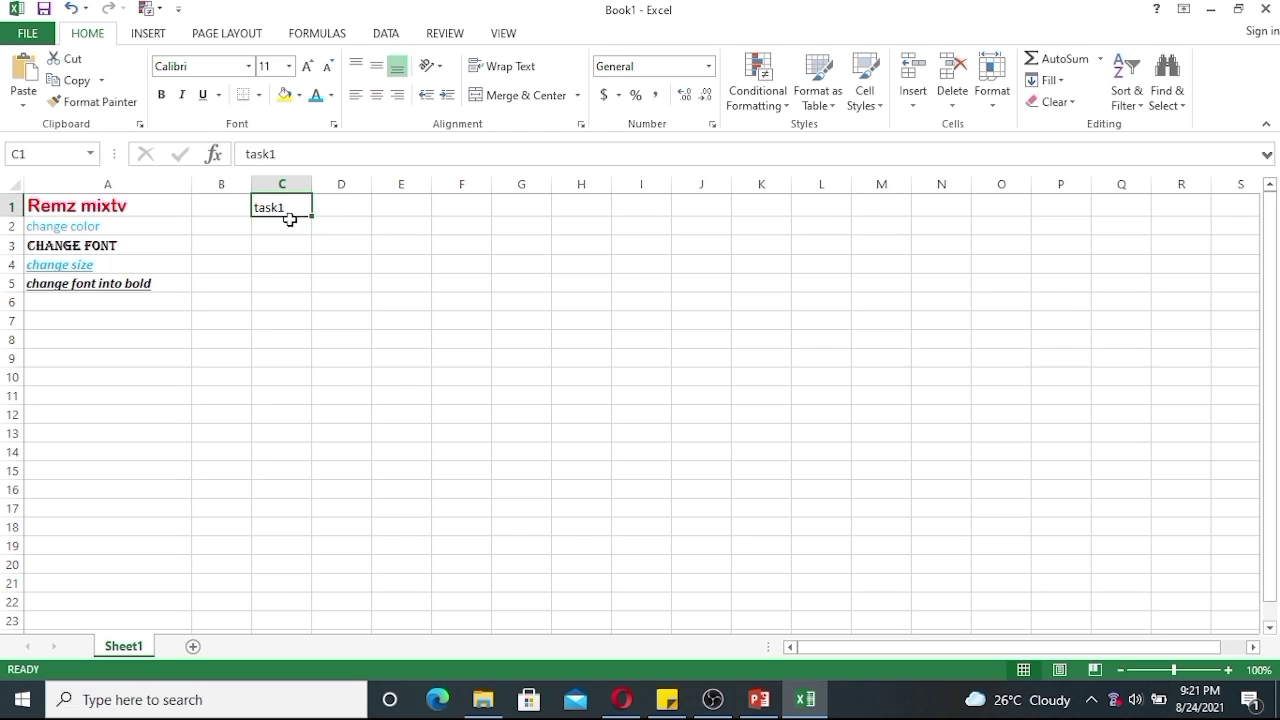
left_click_drag(308, 334, 302, 400)
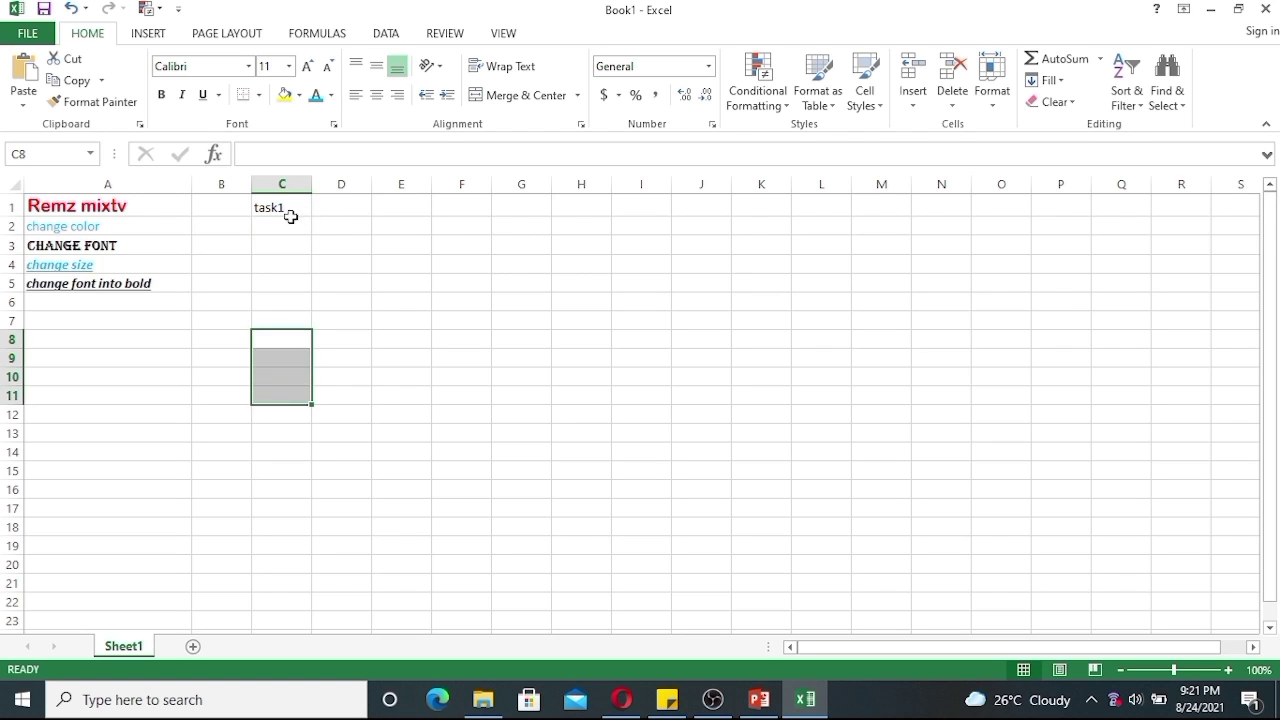
left_click(289, 212)
left_click_drag(310, 215, 301, 524)
Enter the values 40, 50 and 30 for task1 to task3 in cells D1 to D3
left_click(359, 209)
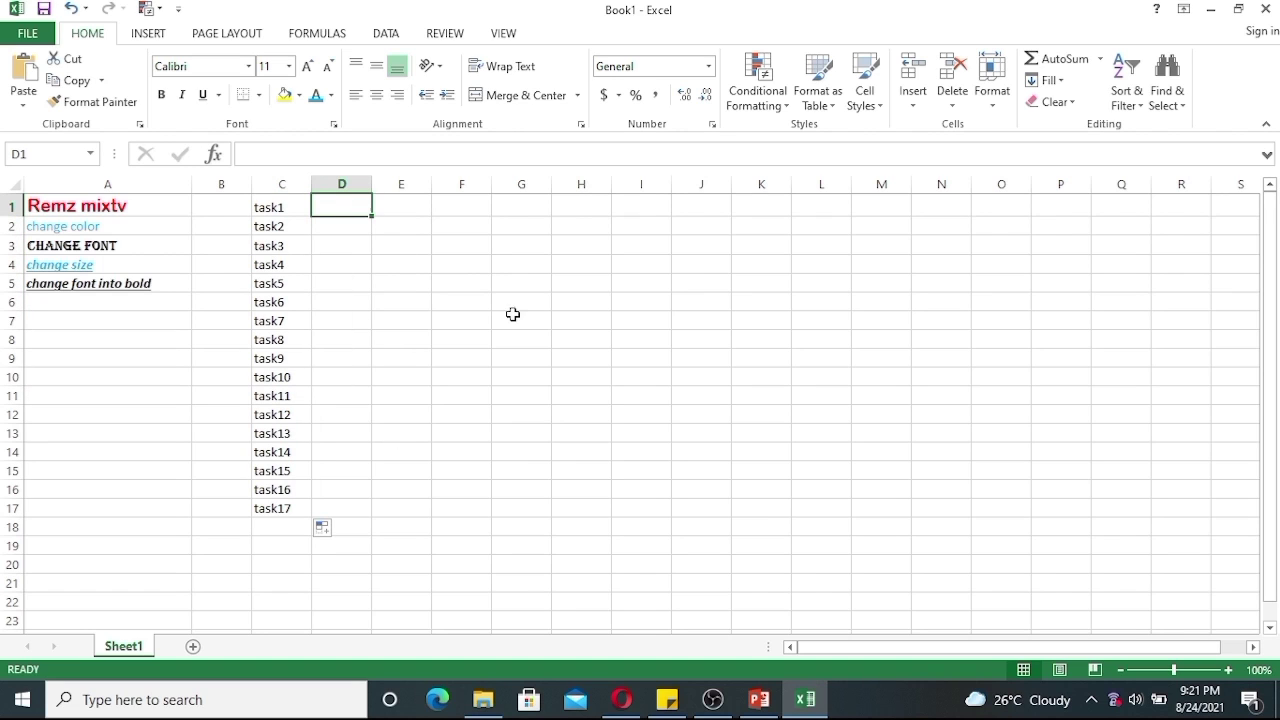
type("40")
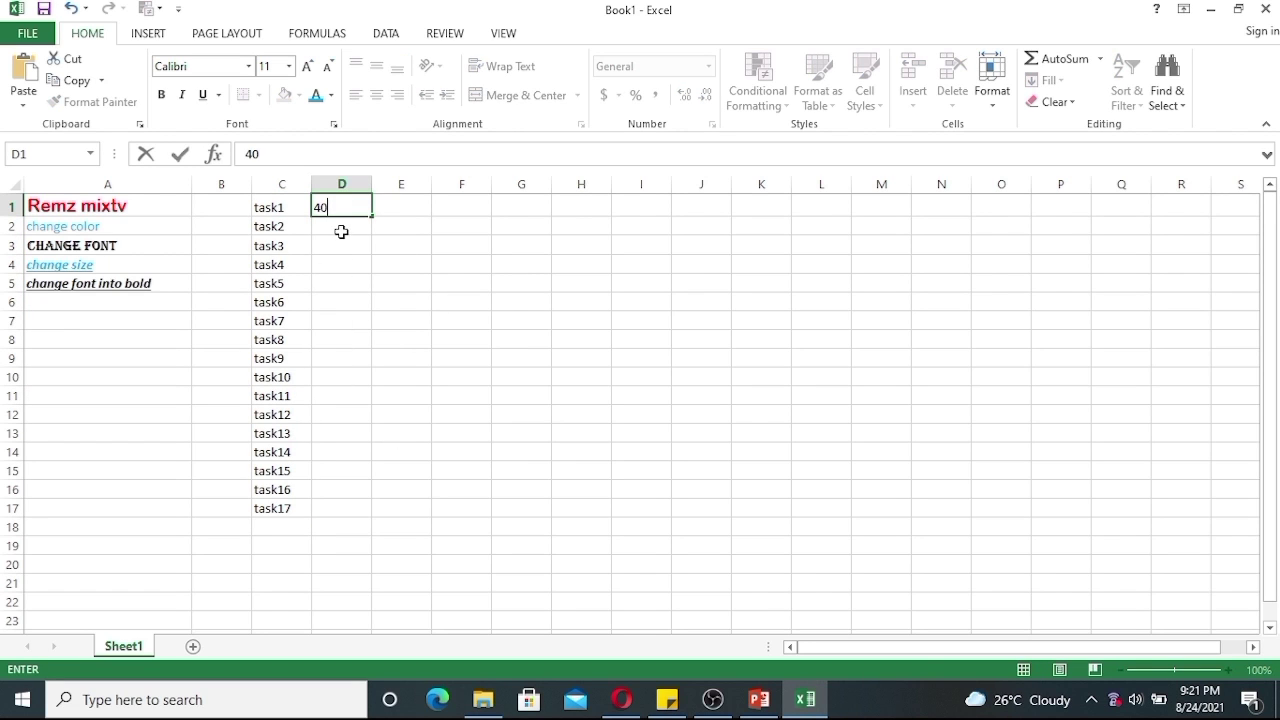
key("Return")
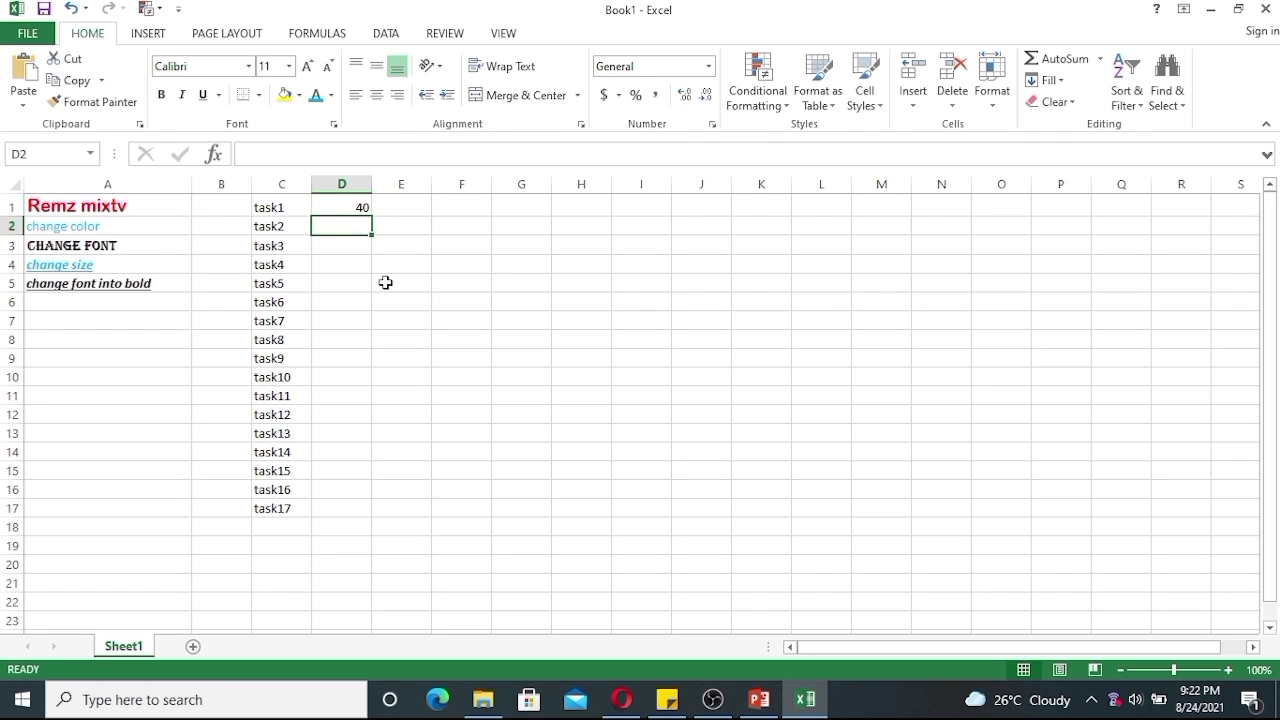
type("50")
key("Return")
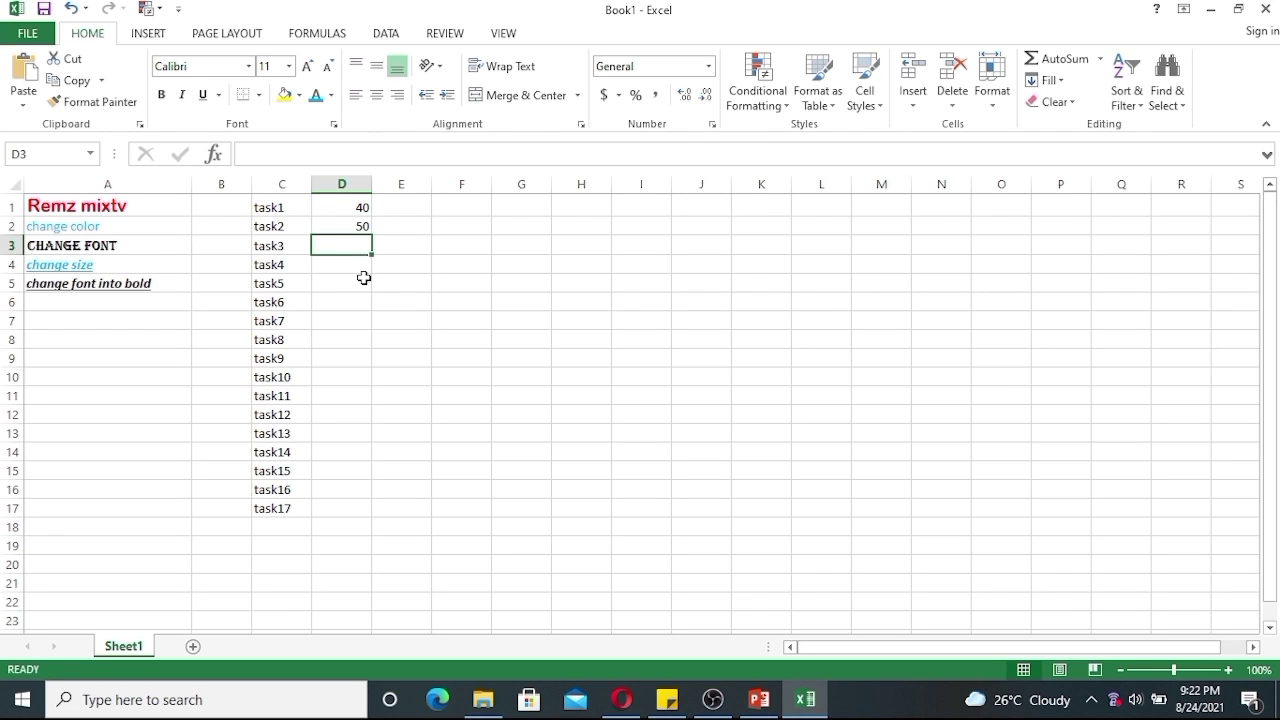
type("30")
key("Return")
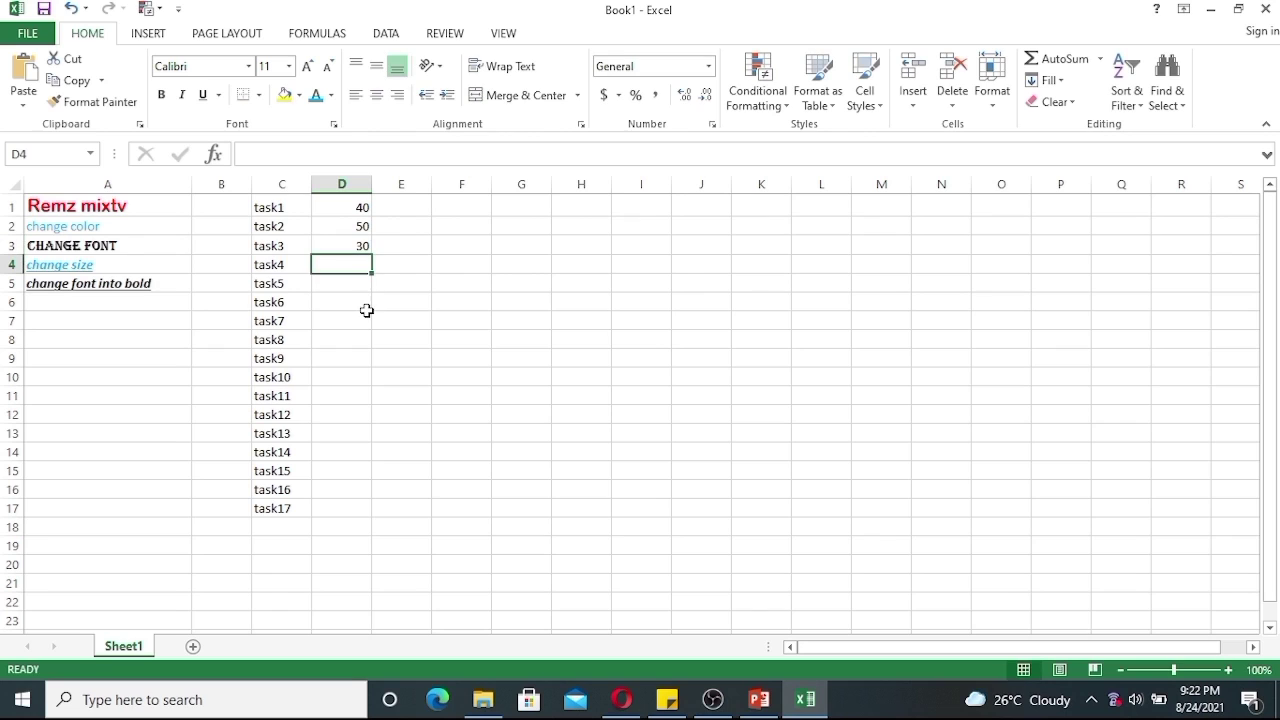
left_click(470, 400)
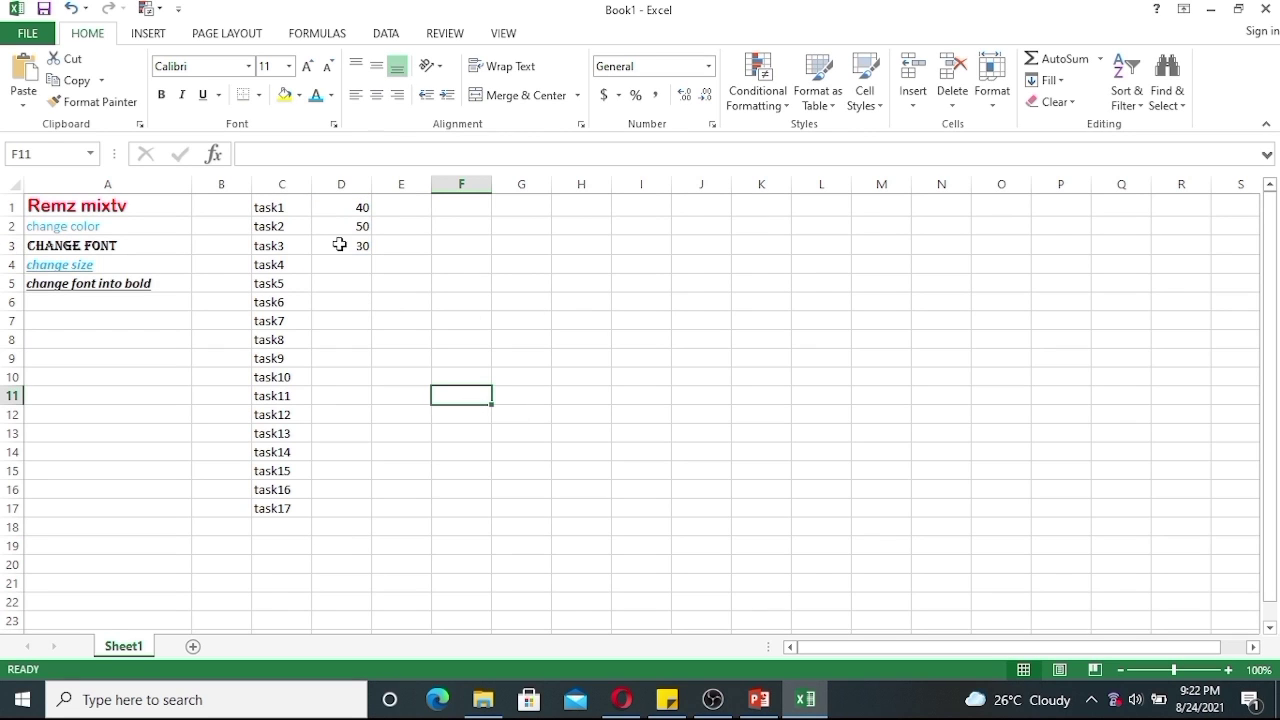
Enter the label Total in cell C18, directly below task17
left_click(342, 207)
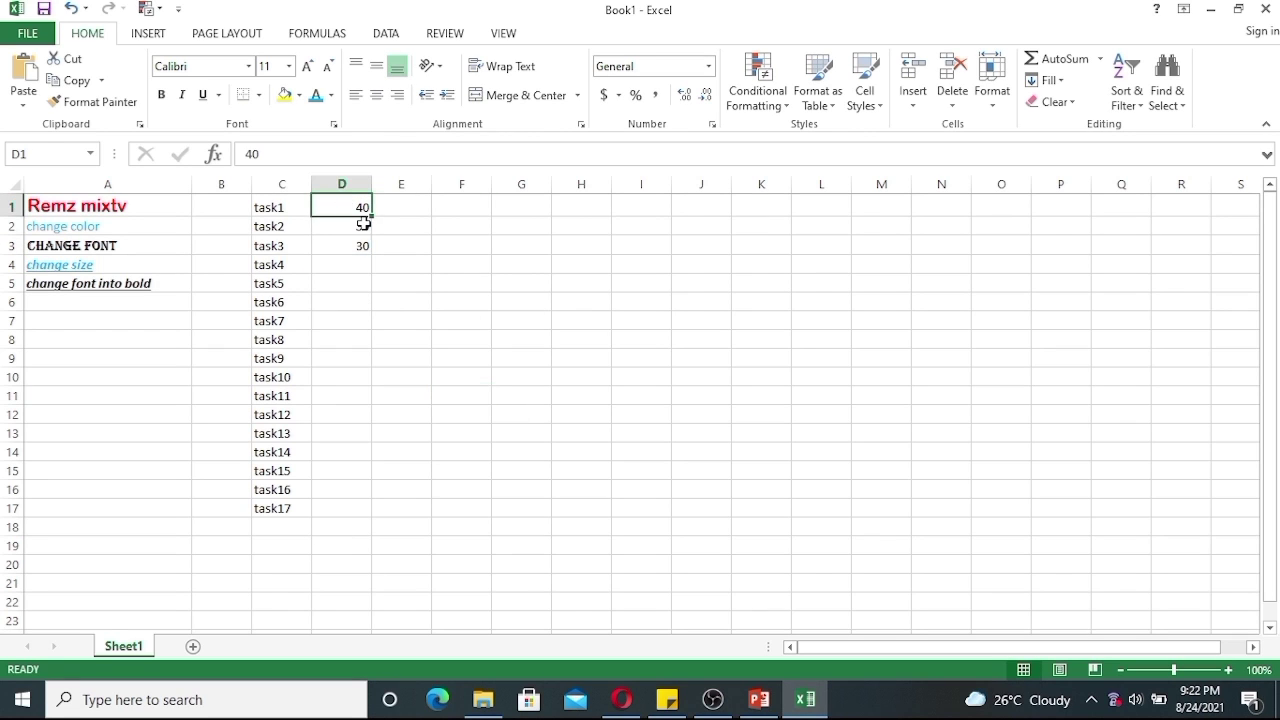
left_click(340, 530)
left_click(276, 528)
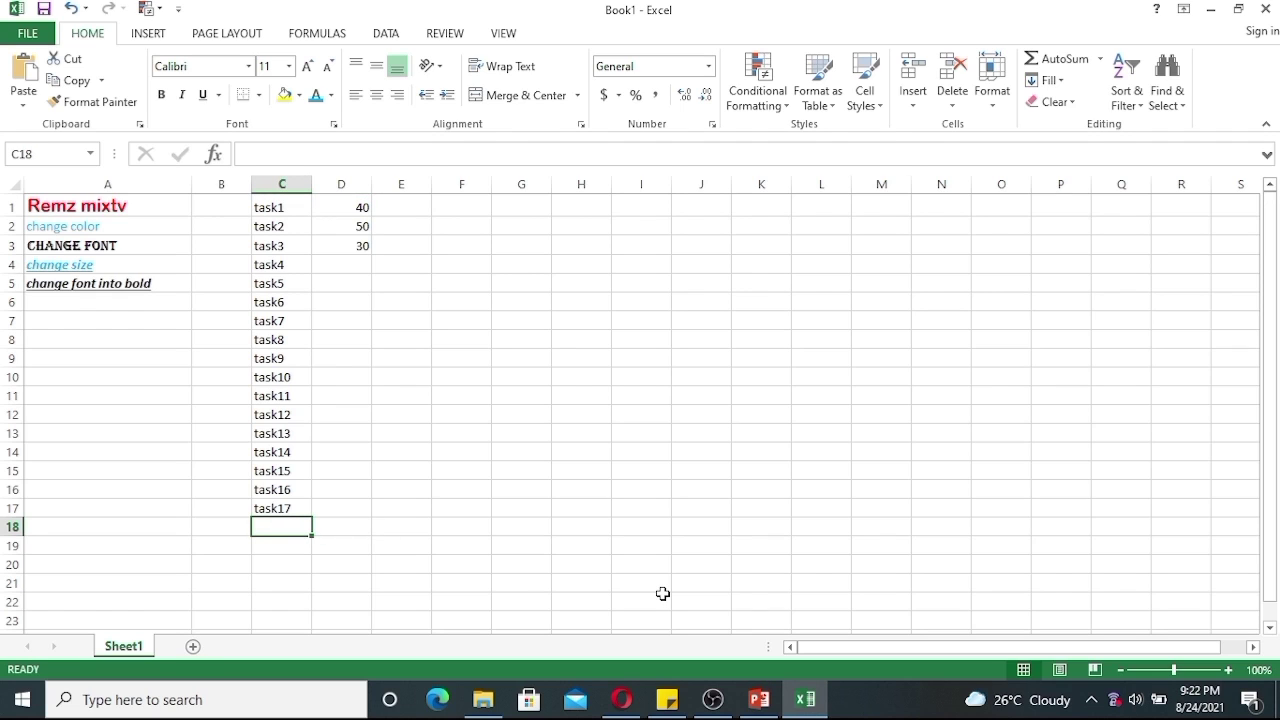
type("T")
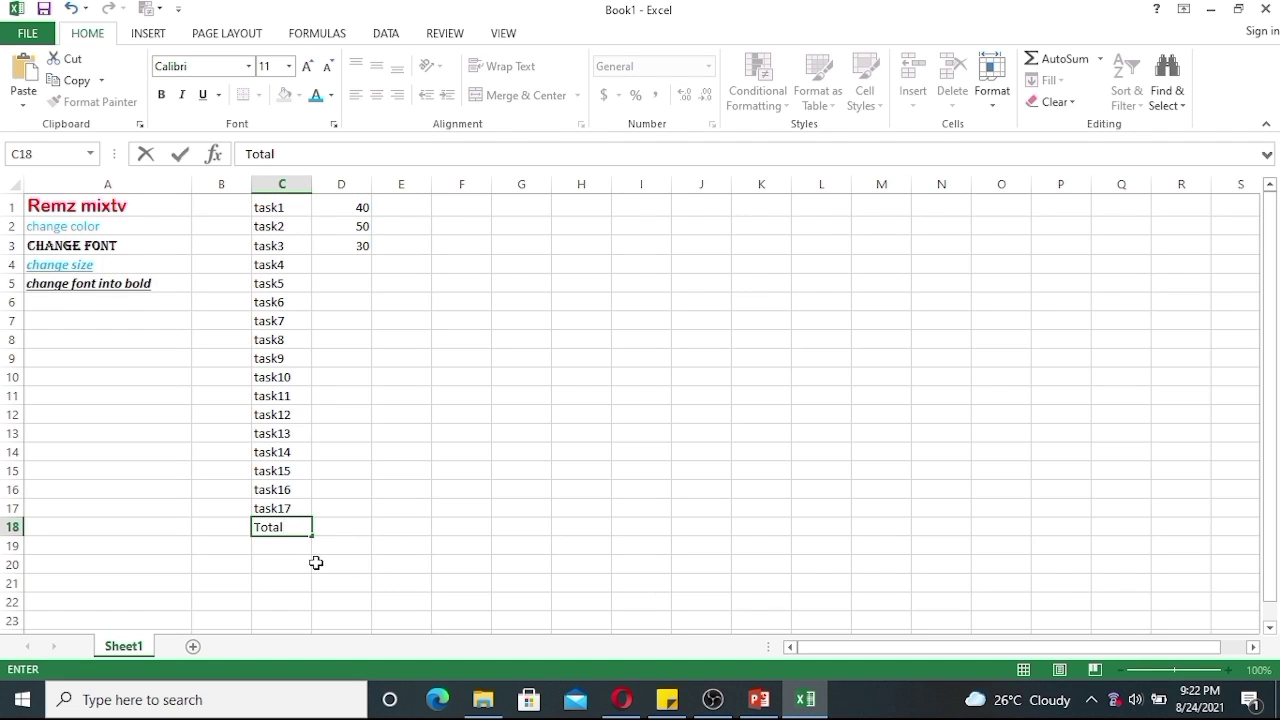
type("otal")
left_click(361, 534)
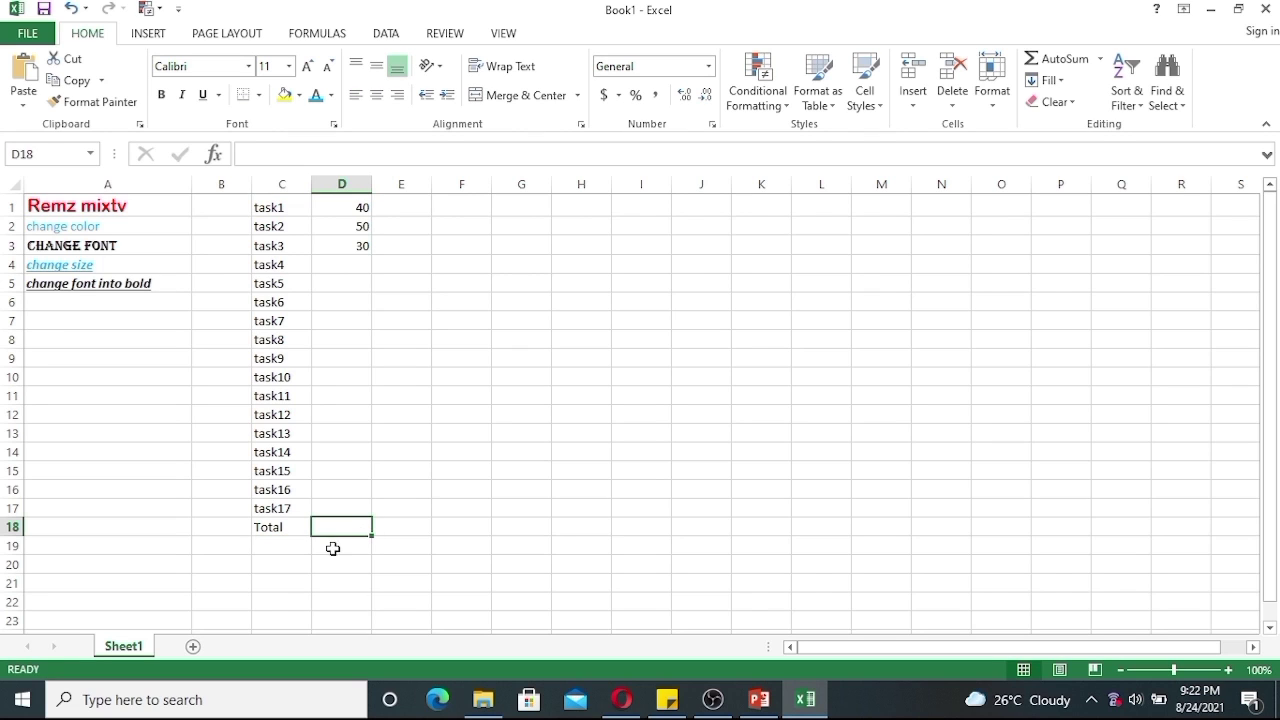
Widen column C to roughly twice its width
left_click(411, 548)
left_click(343, 531)
left_click(418, 527)
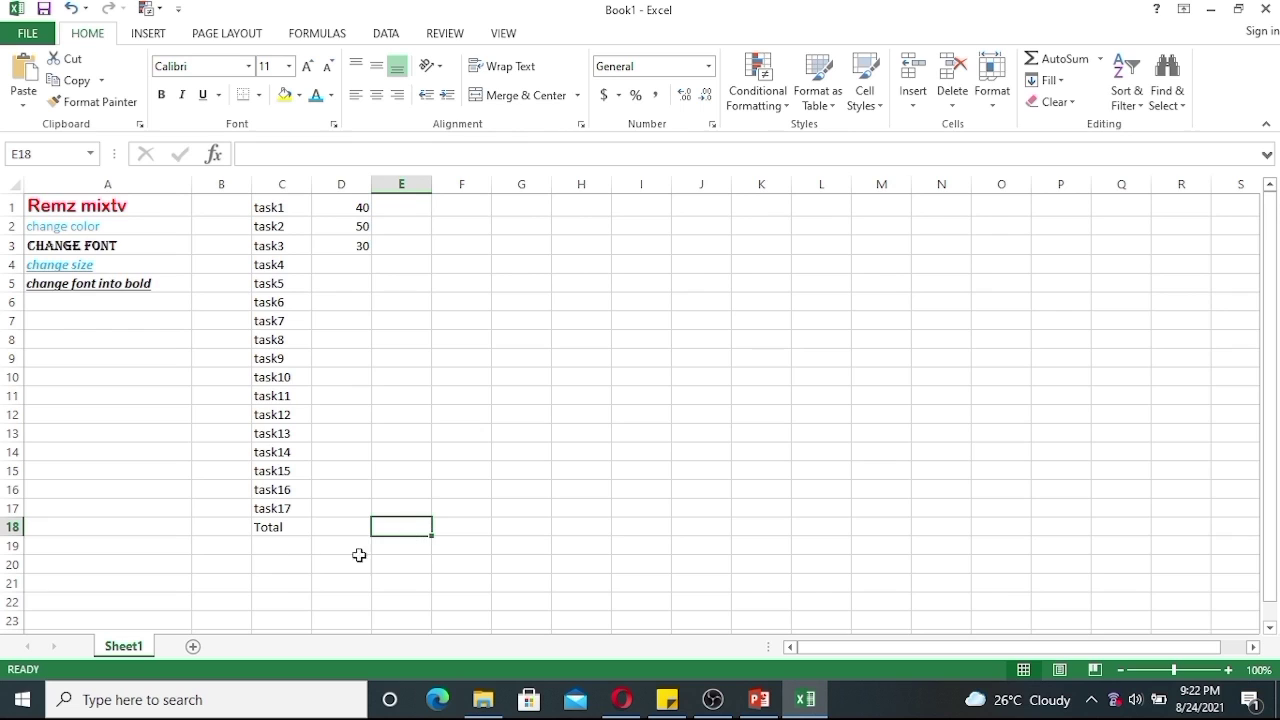
left_click(286, 534)
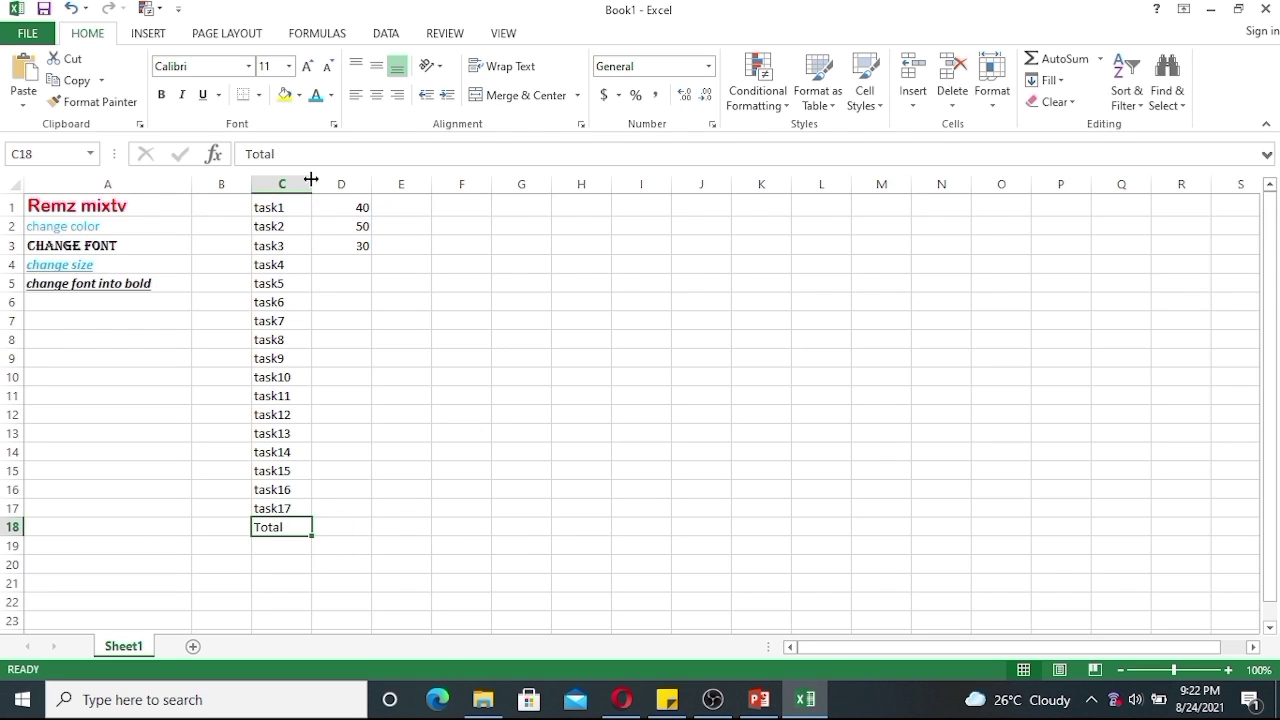
left_click_drag(310, 184, 384, 184)
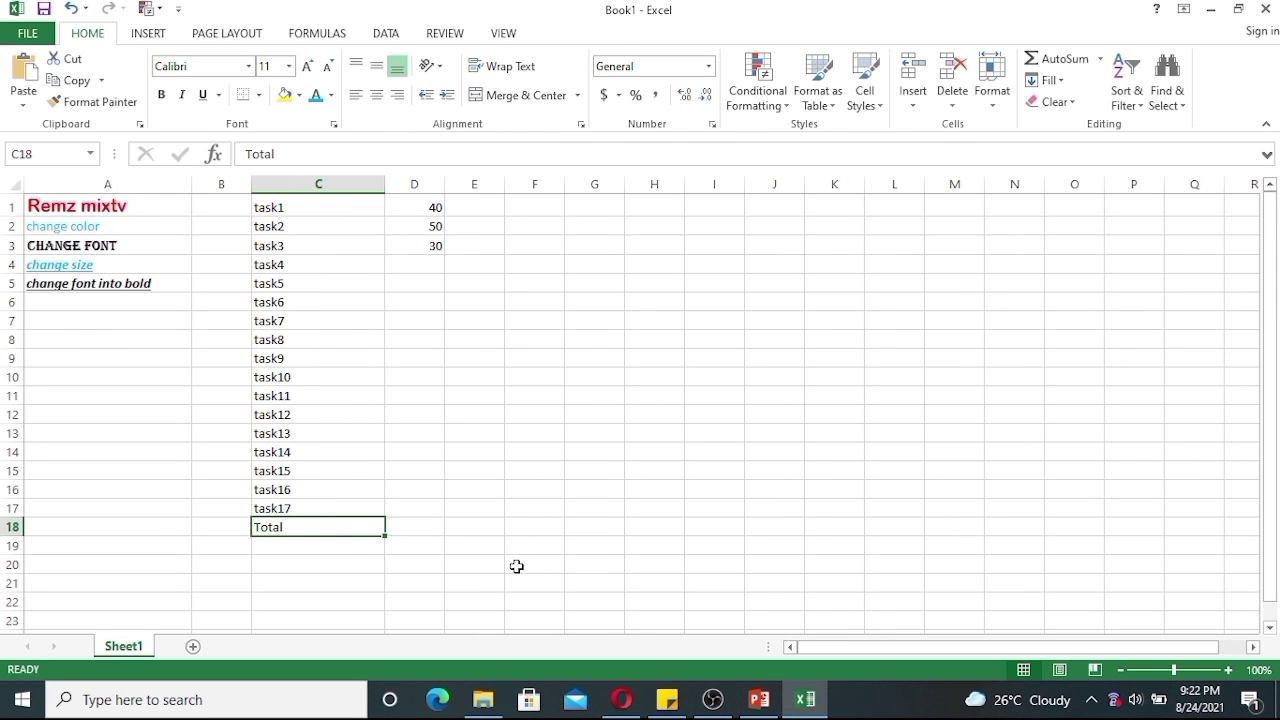
Enter the formula =D1:D17 in cell D18 beside the Total label, picking the range from the sheet
left_click(429, 454)
left_click(424, 532)
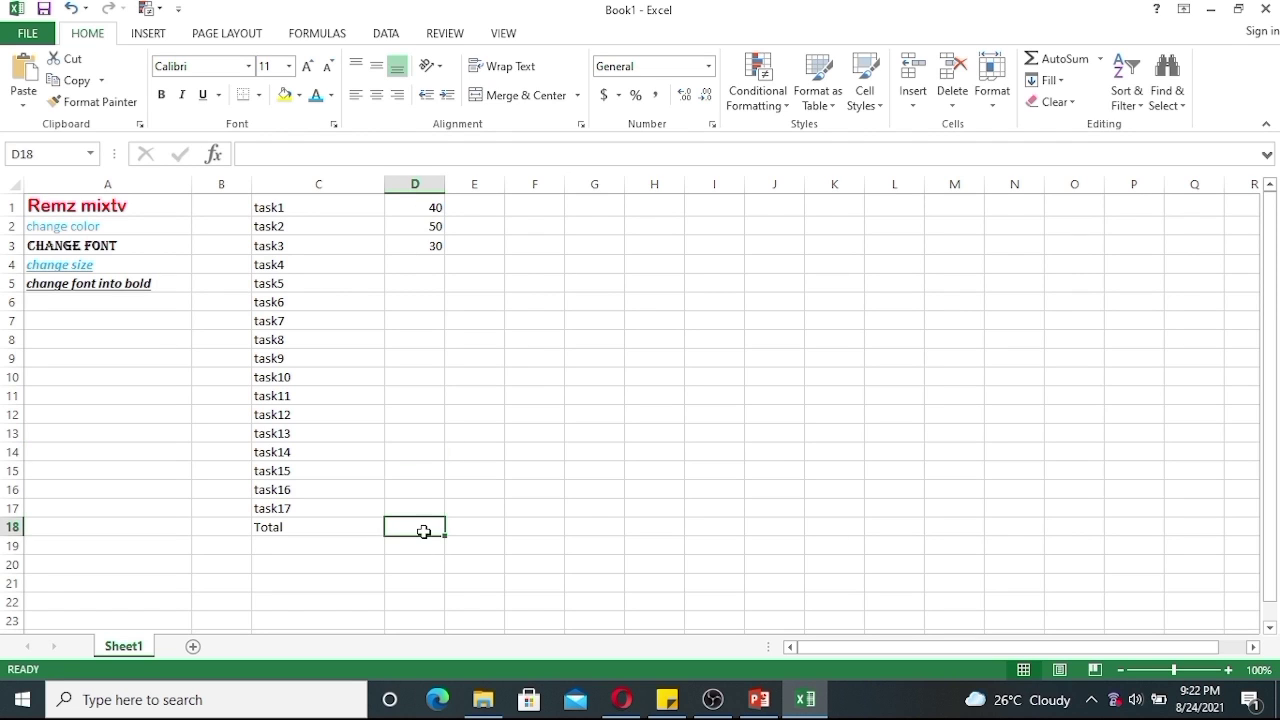
left_click(277, 155)
type("=")
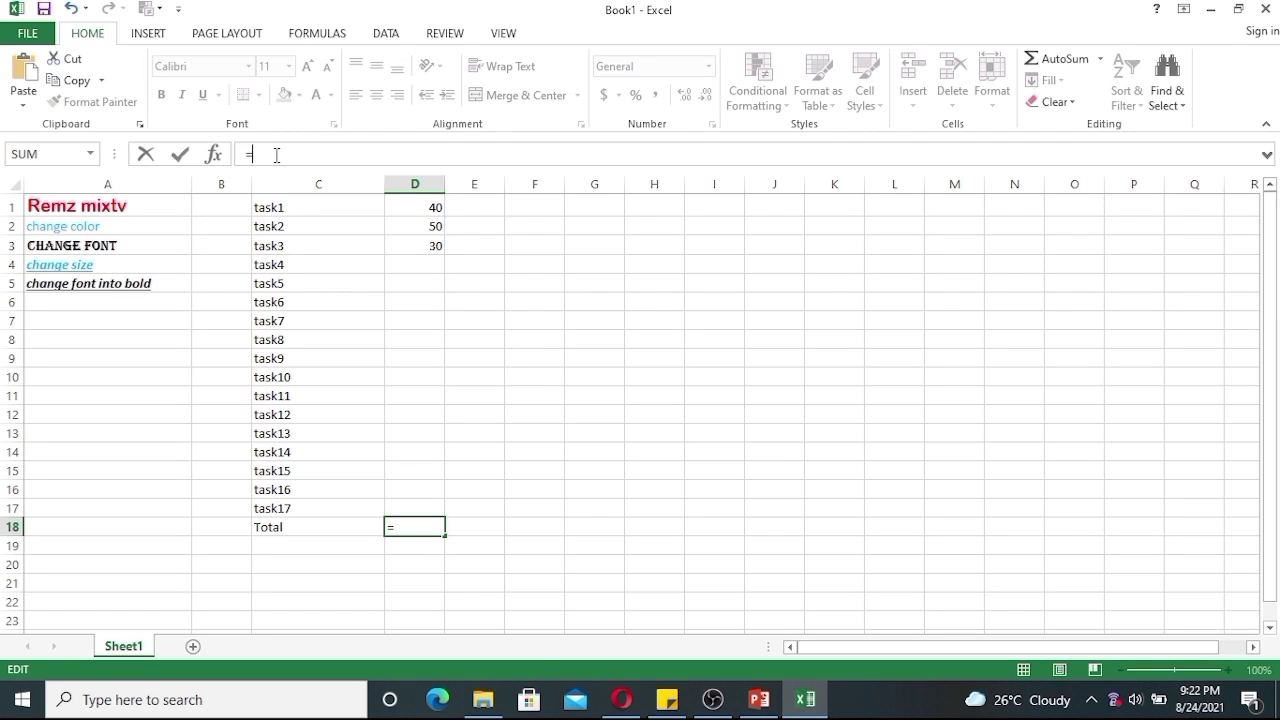
left_click(434, 209)
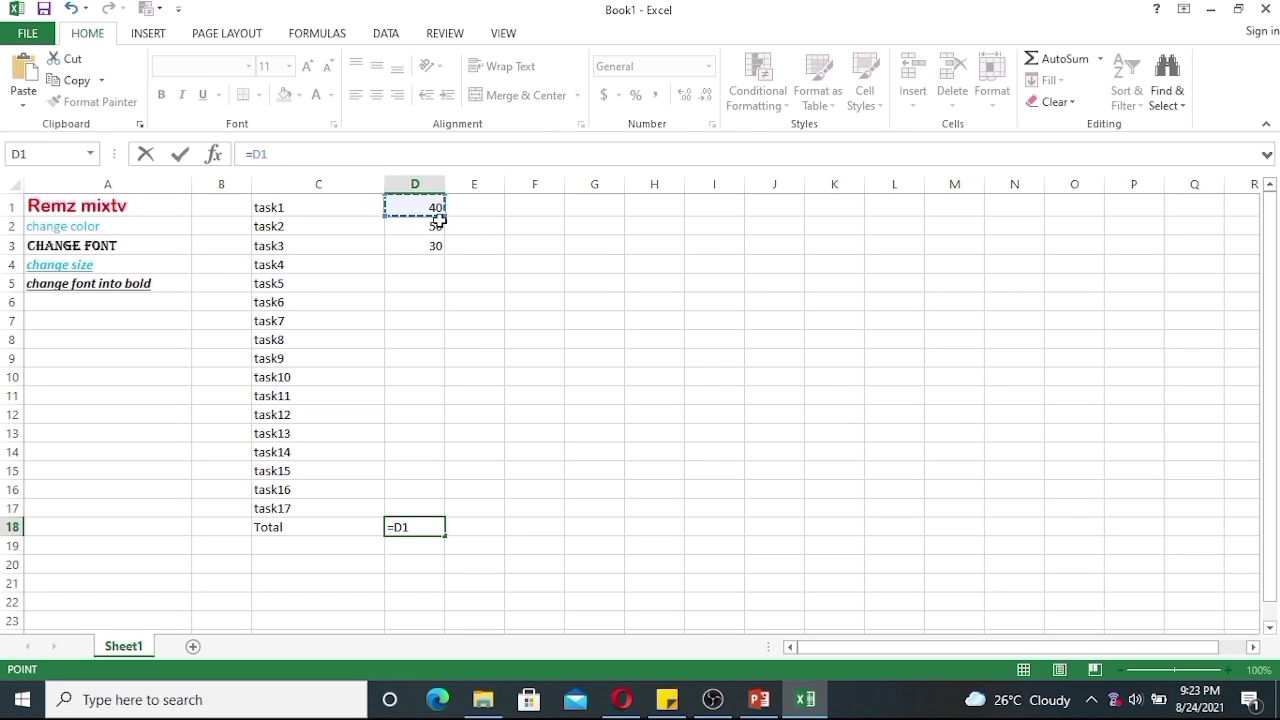
left_click(445, 214)
left_click_drag(441, 213, 460, 514)
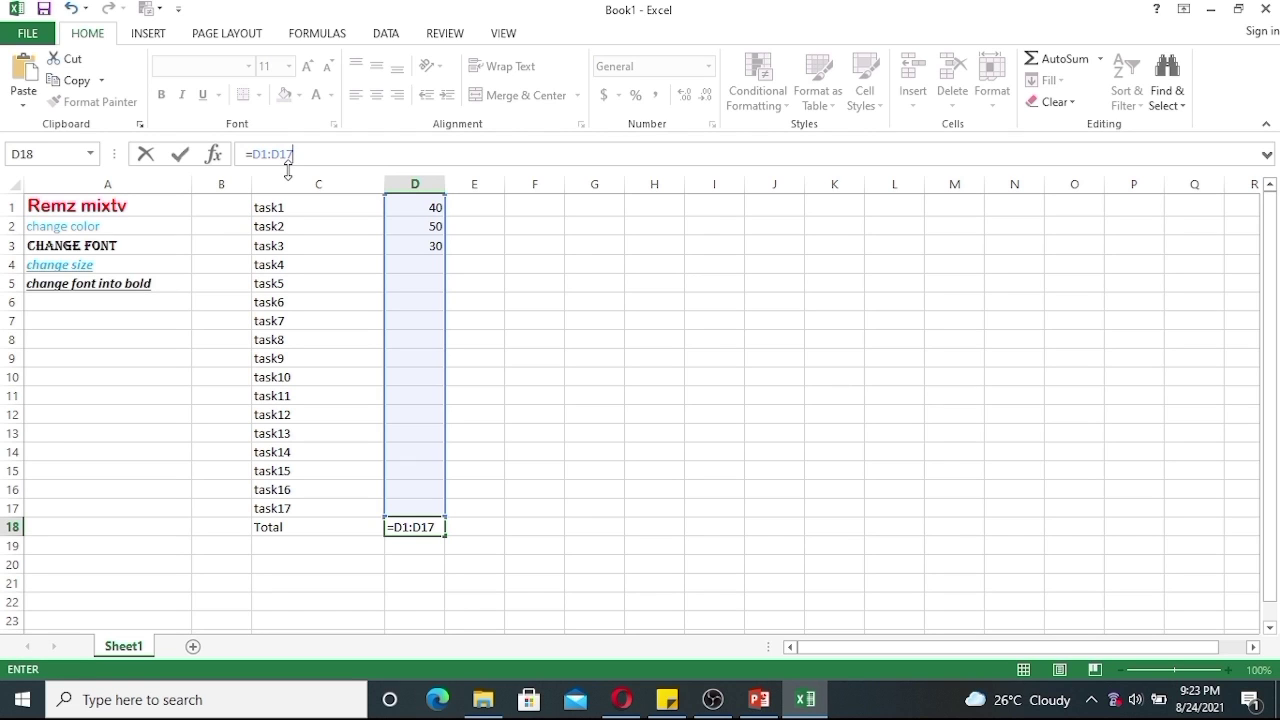
key("Return")
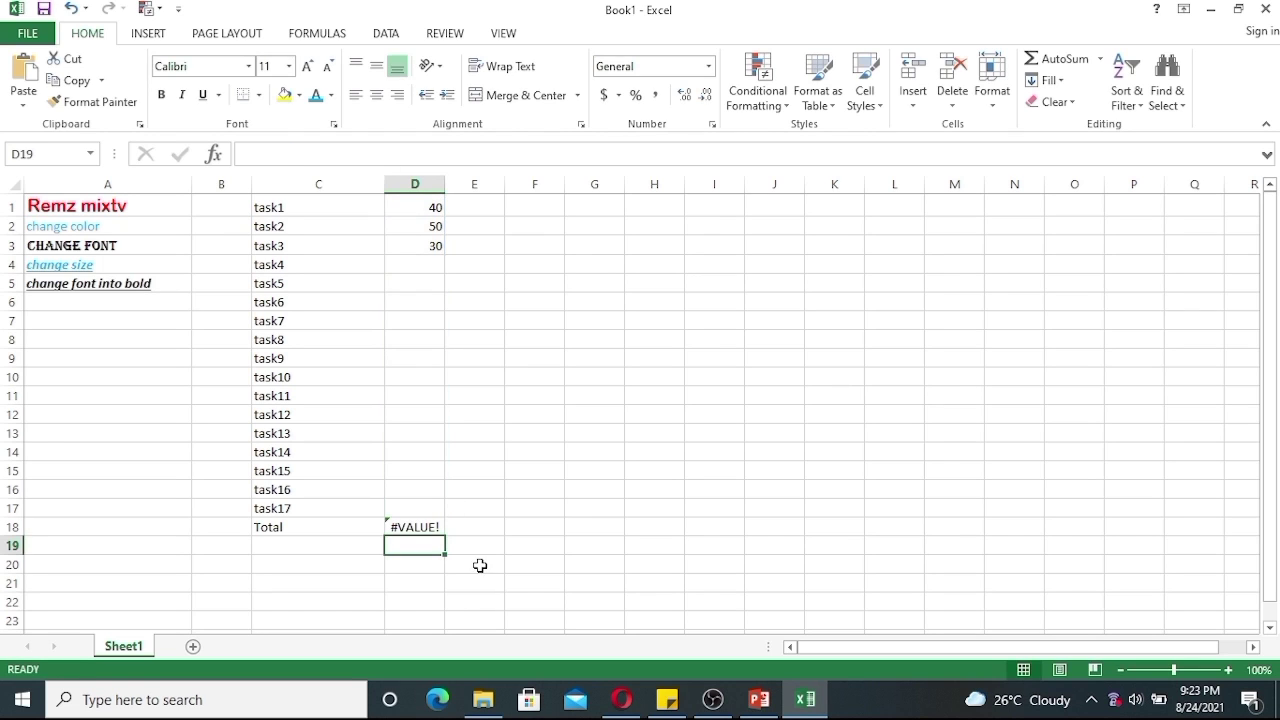
Edit the formula in cell D18 to =SUM(D1:D17) so it adds up the task values
left_click(424, 526)
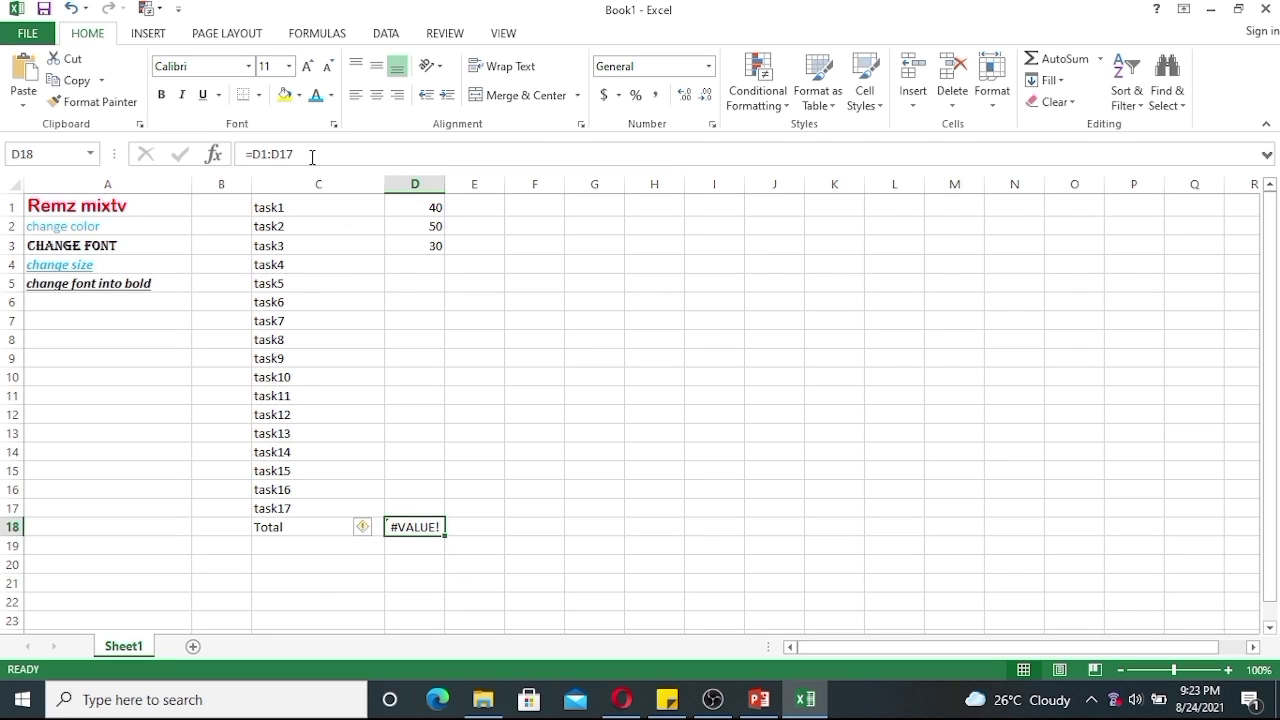
left_click(286, 157)
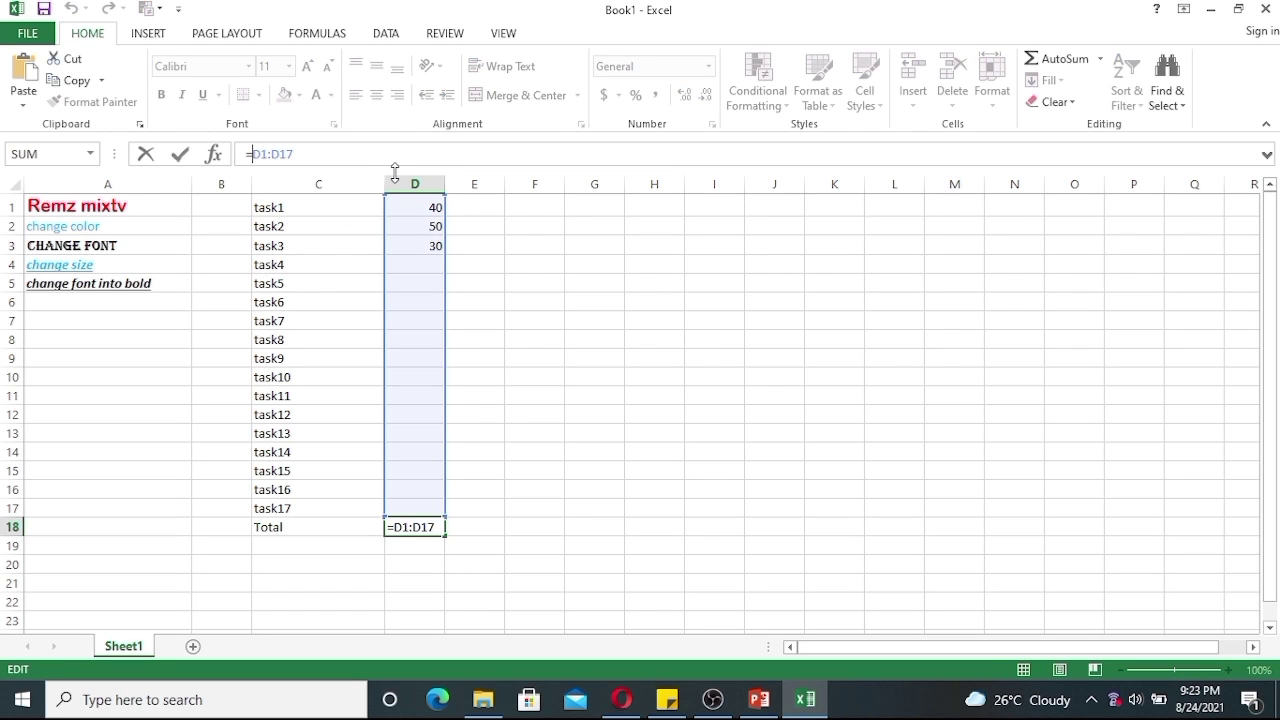
type("(")
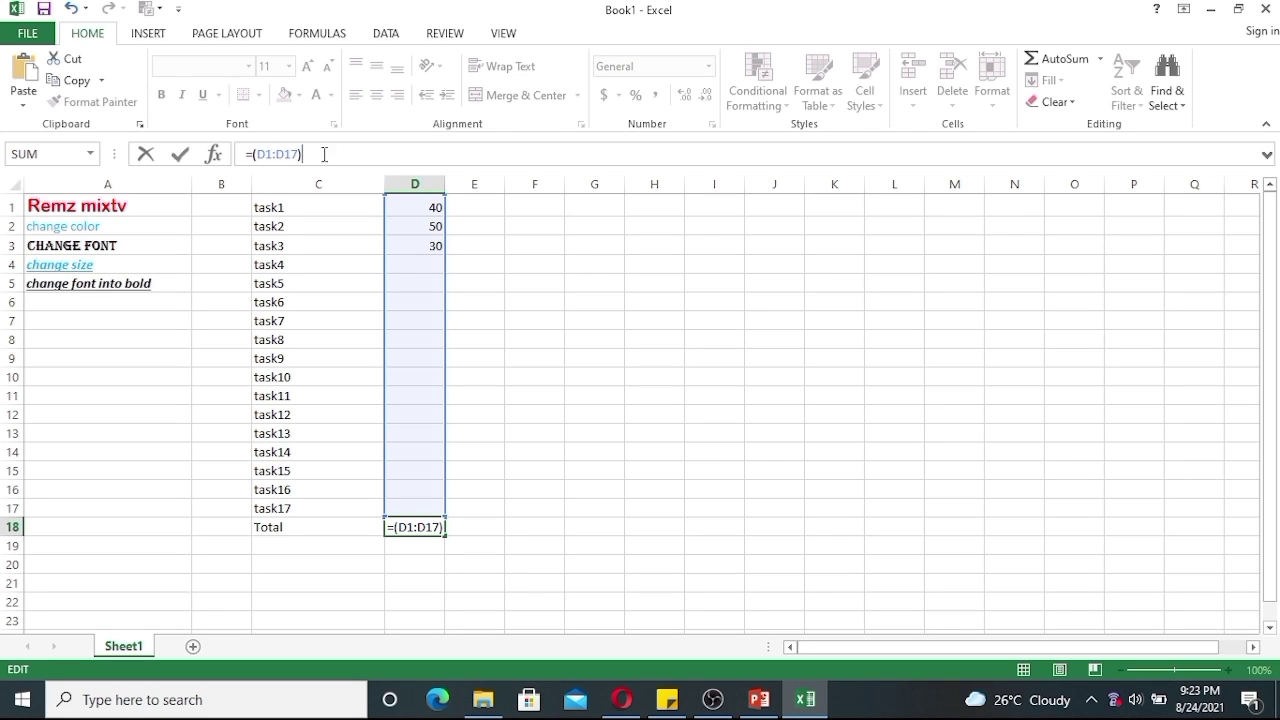
left_click(251, 154)
type("s")
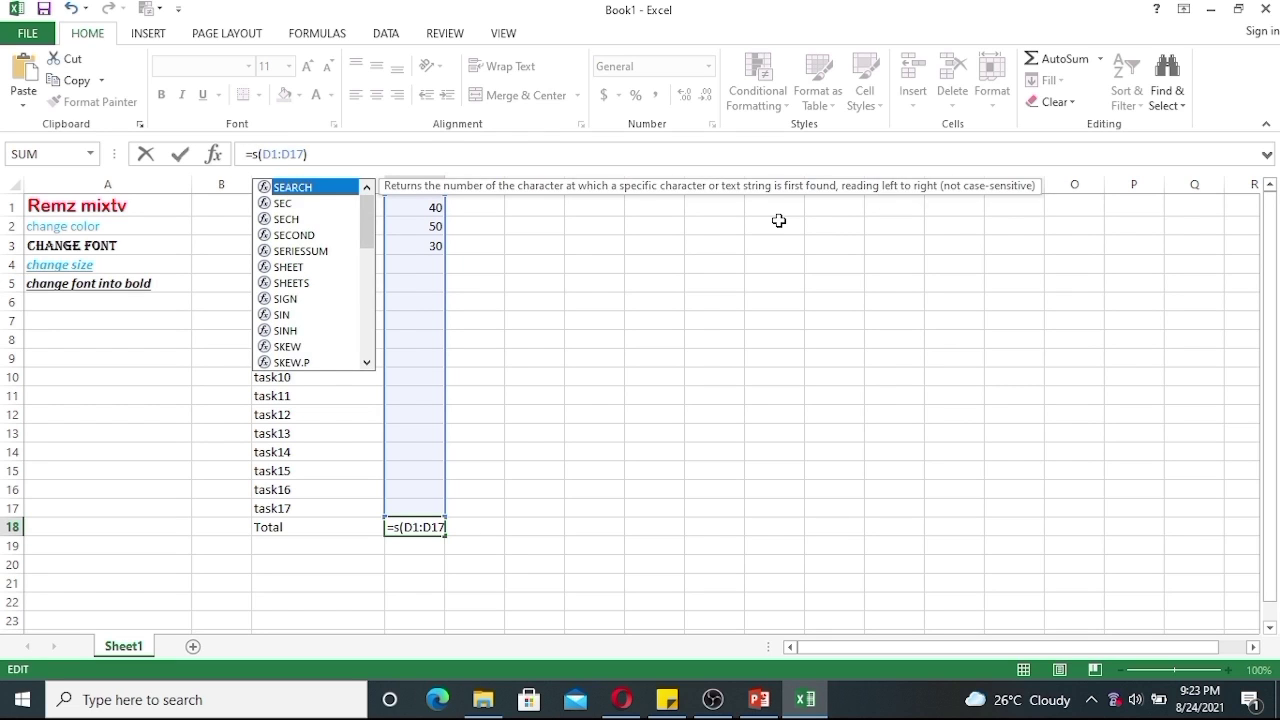
type("um")
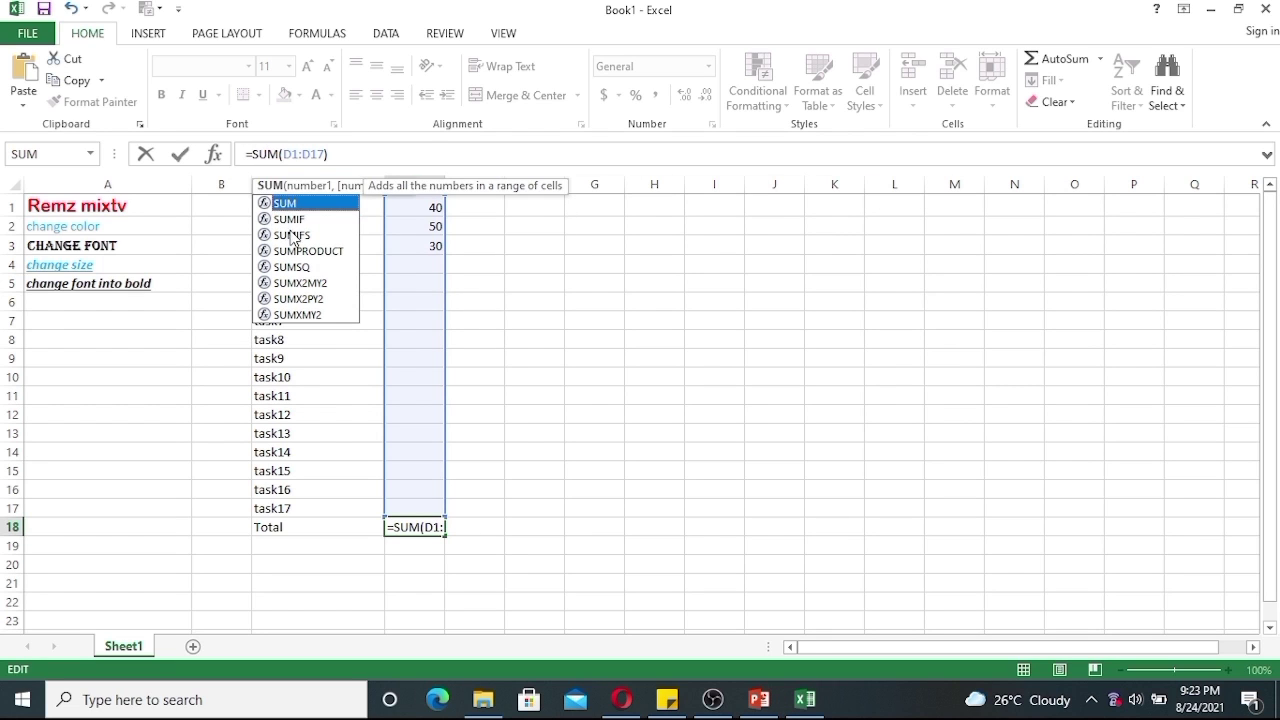
left_click(478, 525)
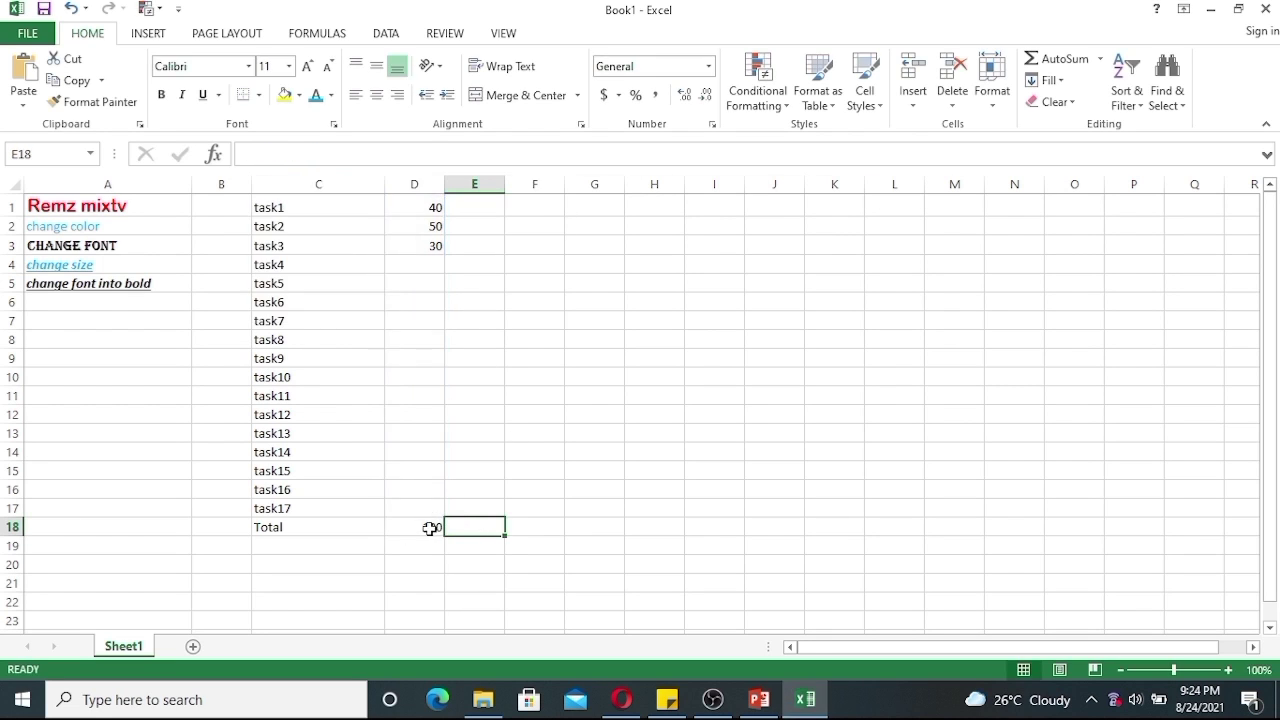
left_click(427, 265)
left_click(420, 528)
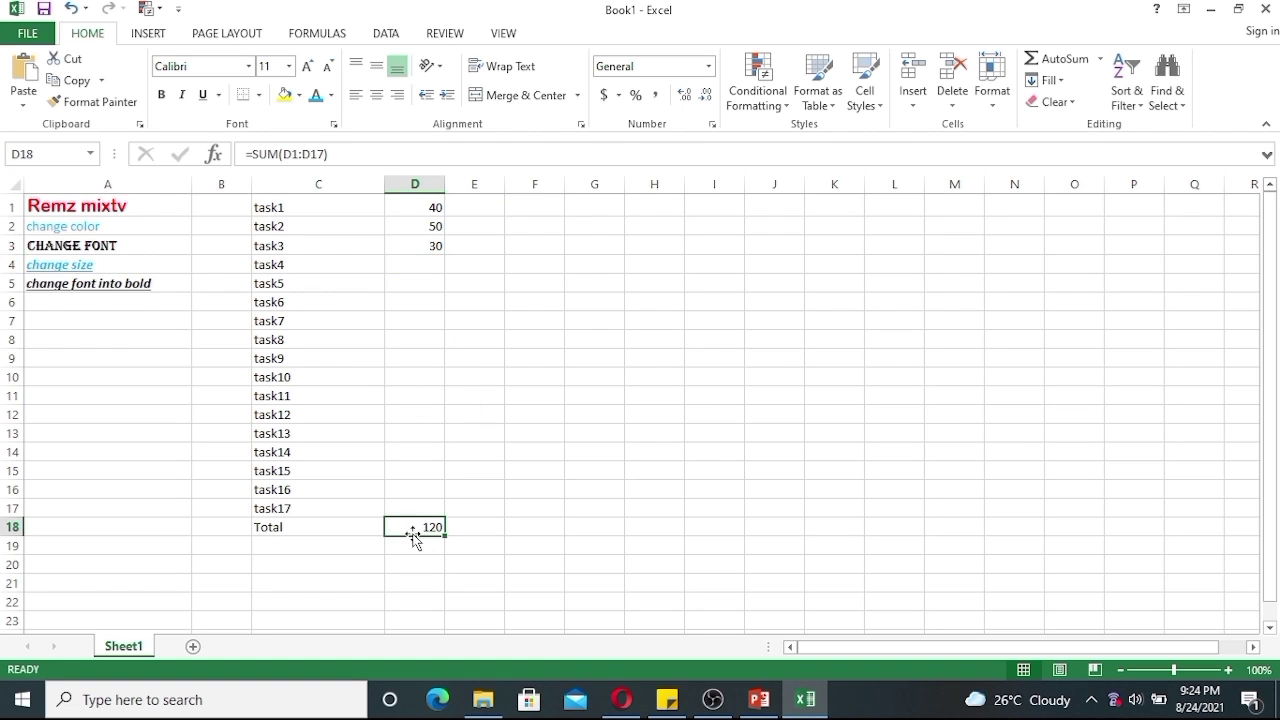
Make the values in cells D1 to D18 bold and set their font size to 14
left_click_drag(405, 203, 434, 529)
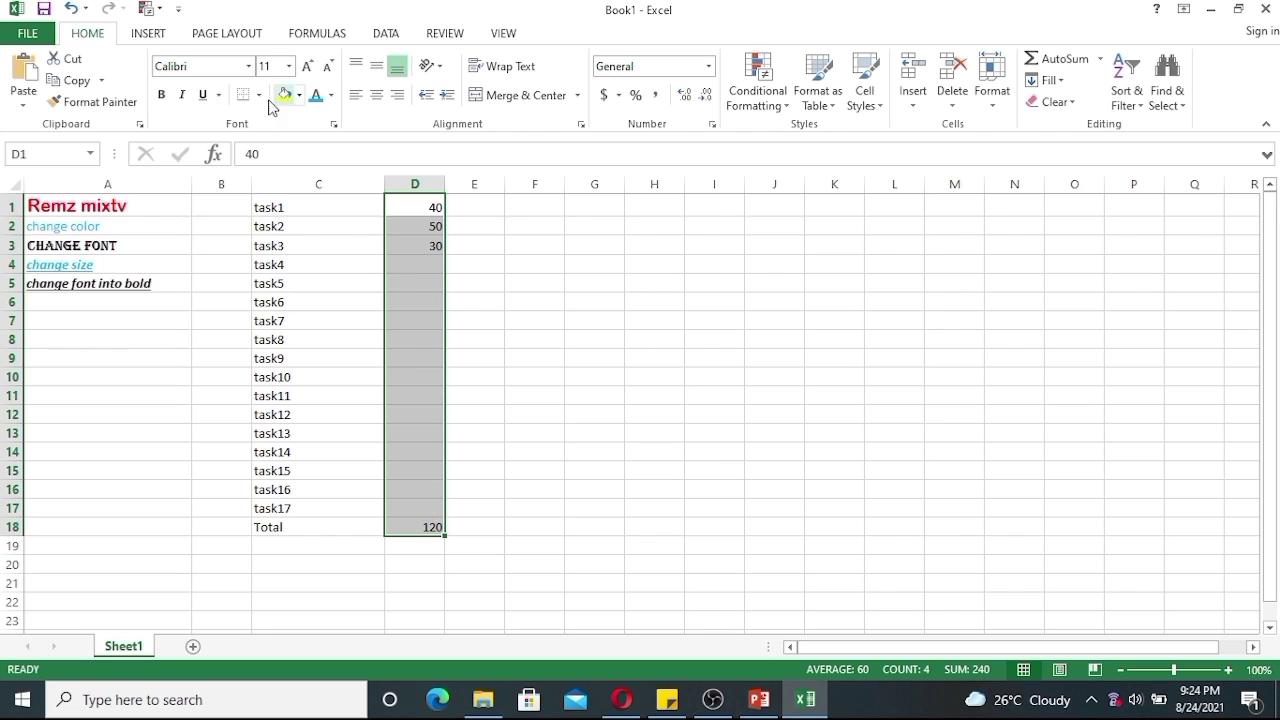
left_click(161, 95)
left_click(288, 66)
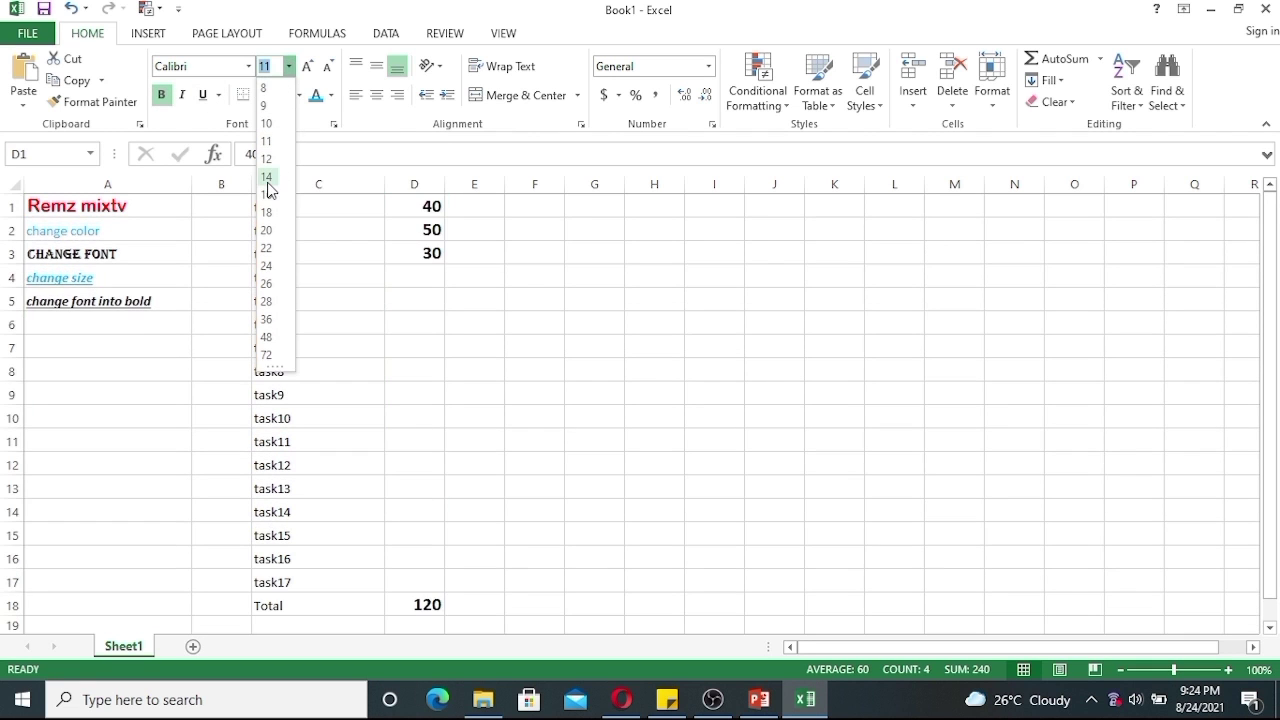
left_click(268, 180)
scroll(498, 328, "down", 1)
scroll(495, 337, "up", 1)
Enter the values 25, 70, 30 and 67 for task4 to task7 in cells D4 to D7
left_click(419, 279)
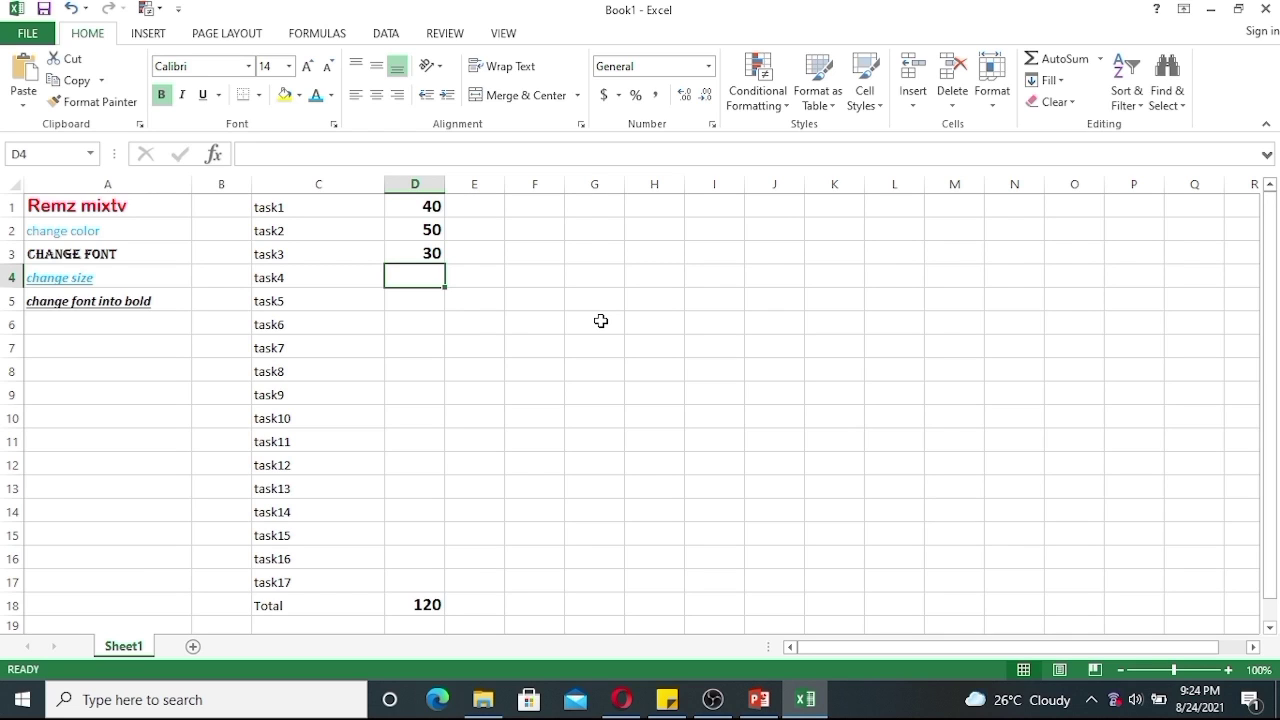
type("2")
type("f")
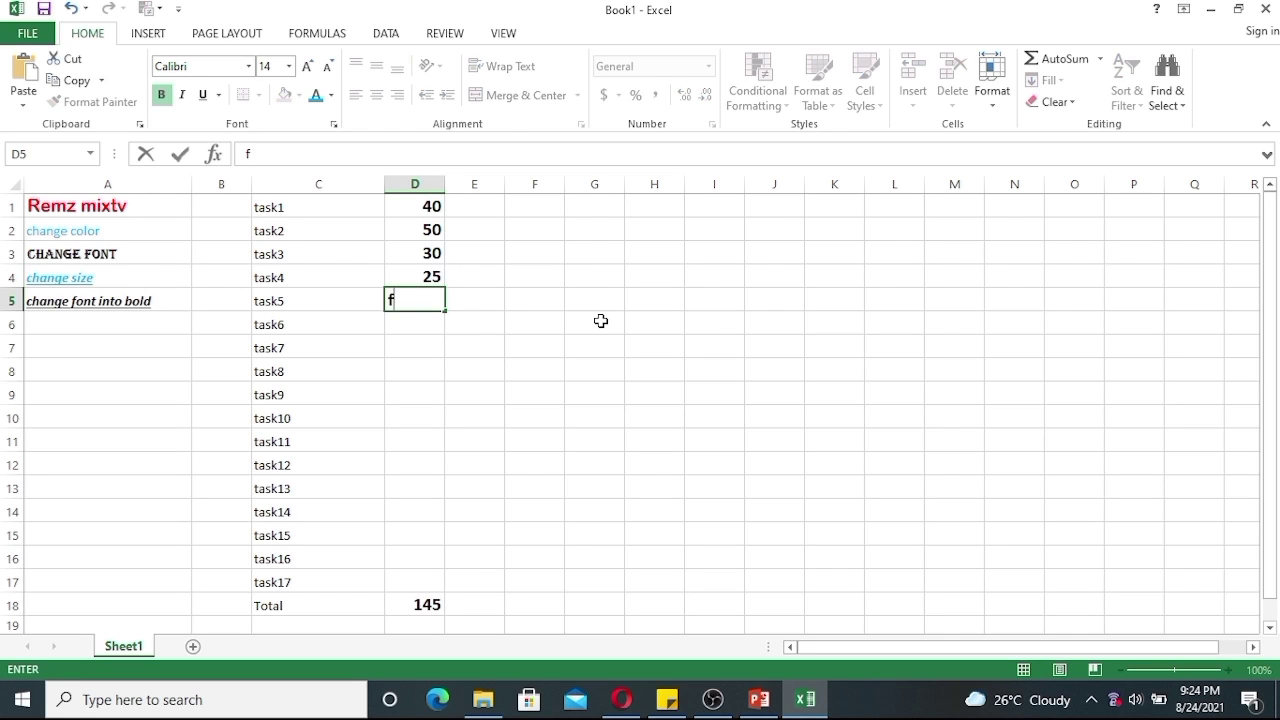
type("70")
key("Return")
type("30")
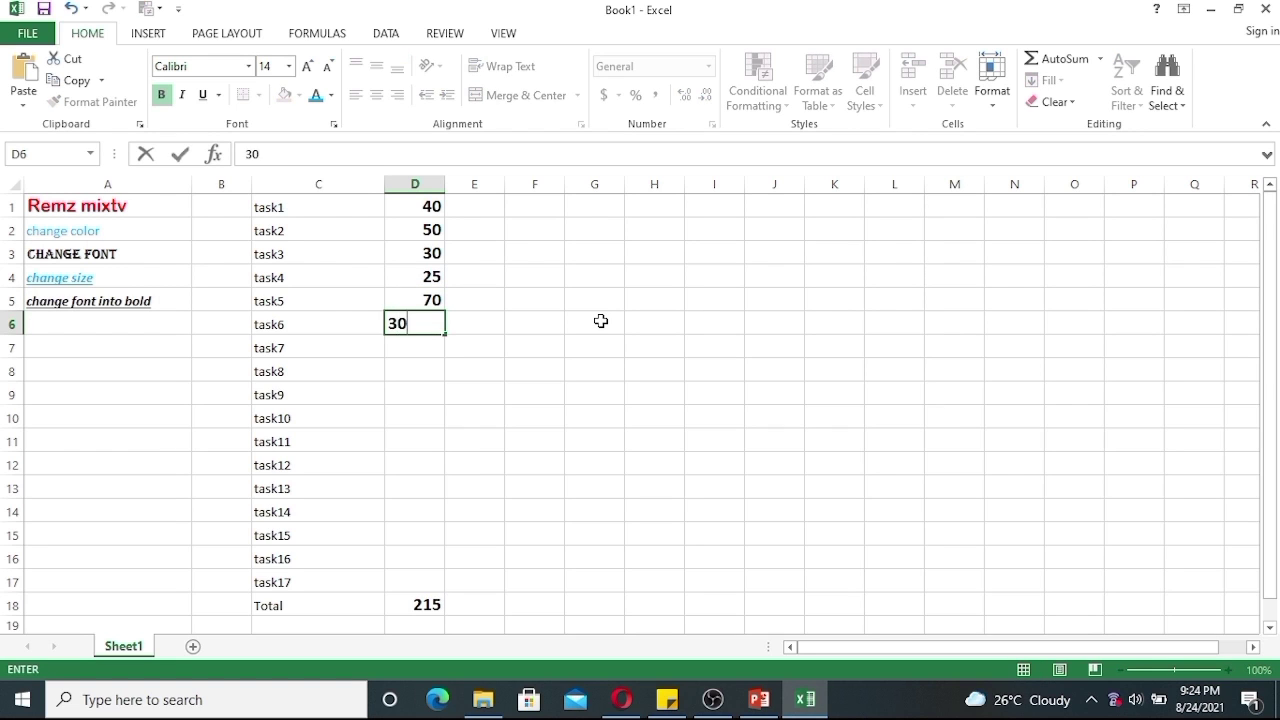
key("Return")
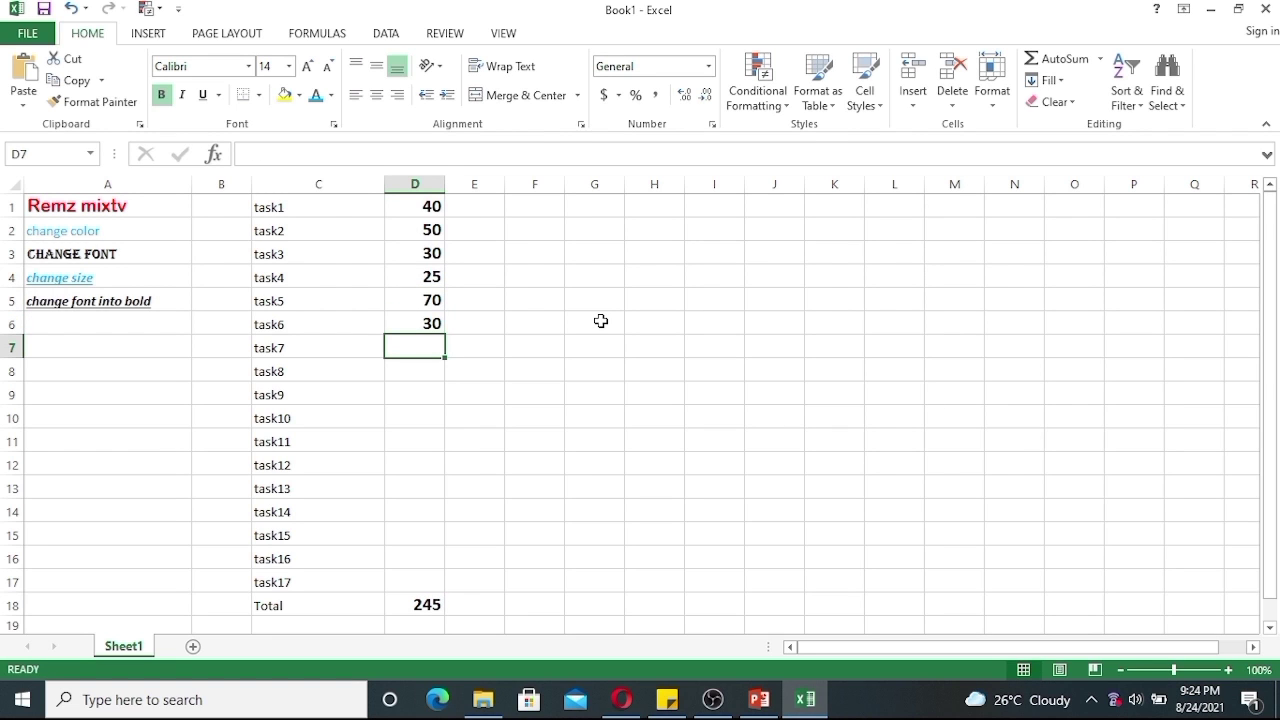
type("67")
key("Return")
Enter the values 98 and 40 for task8 and task9 in cells D8 and D9
left_click(600, 321)
type("7")
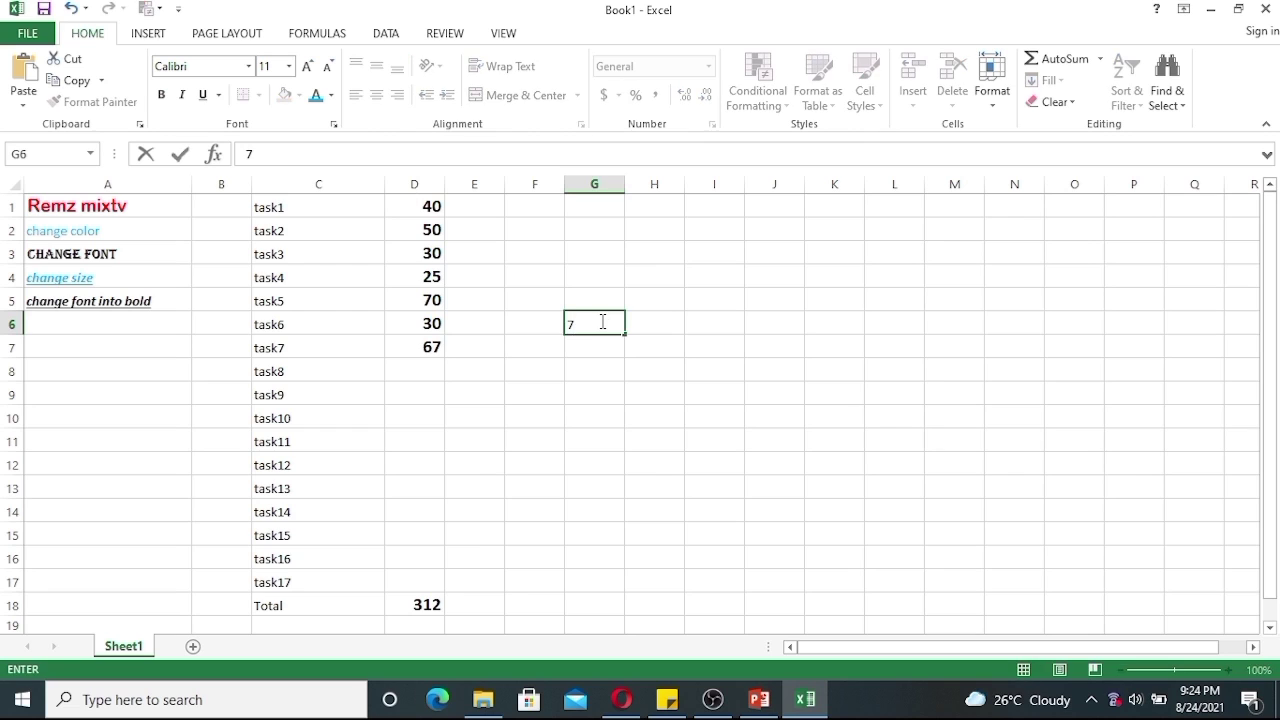
left_click(412, 370)
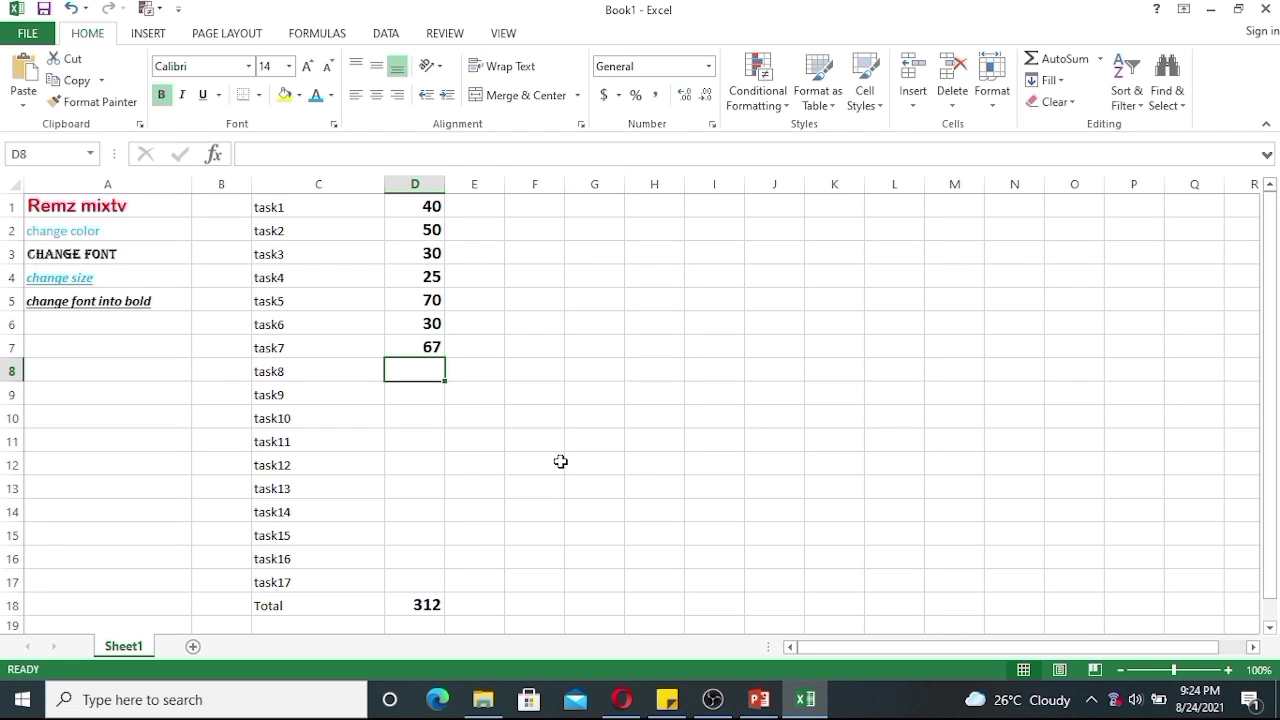
type("98")
key("Return")
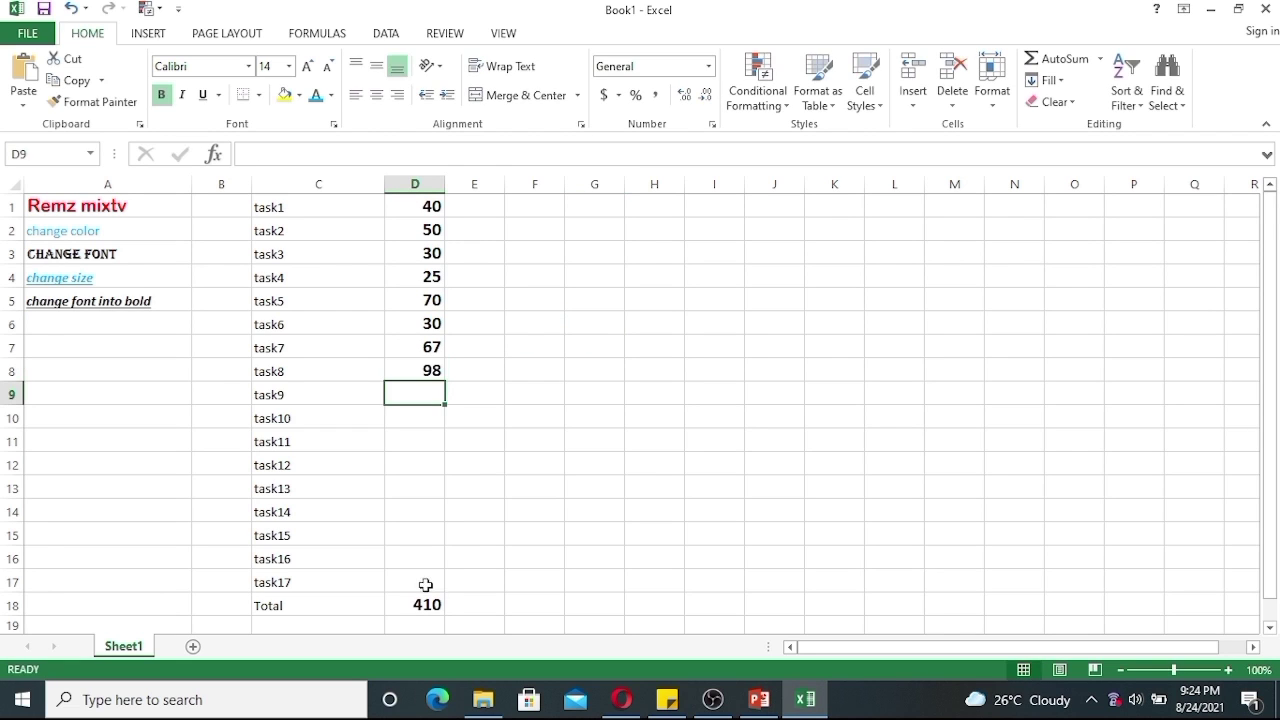
type("40")
key("Return")
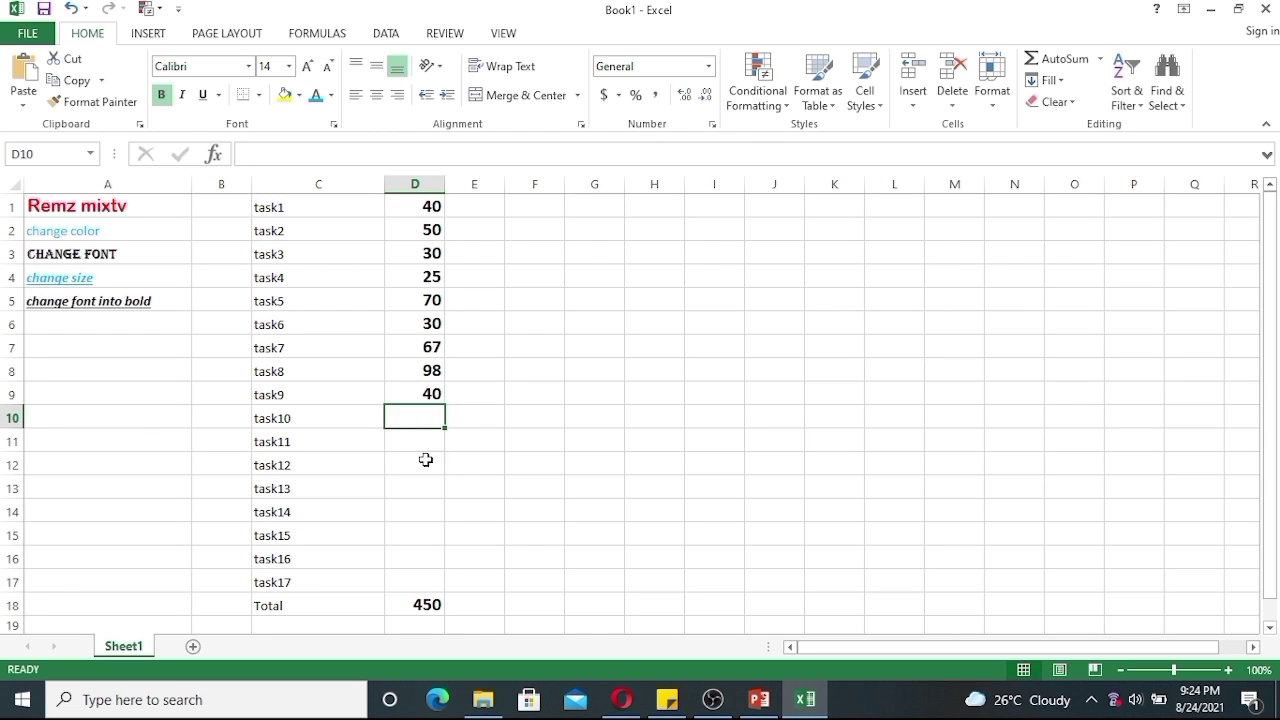
Enter the values 54, 67 and 37 for task10 to task12 in cells D10 to D12
left_click(427, 445)
left_click(433, 414)
type("54")
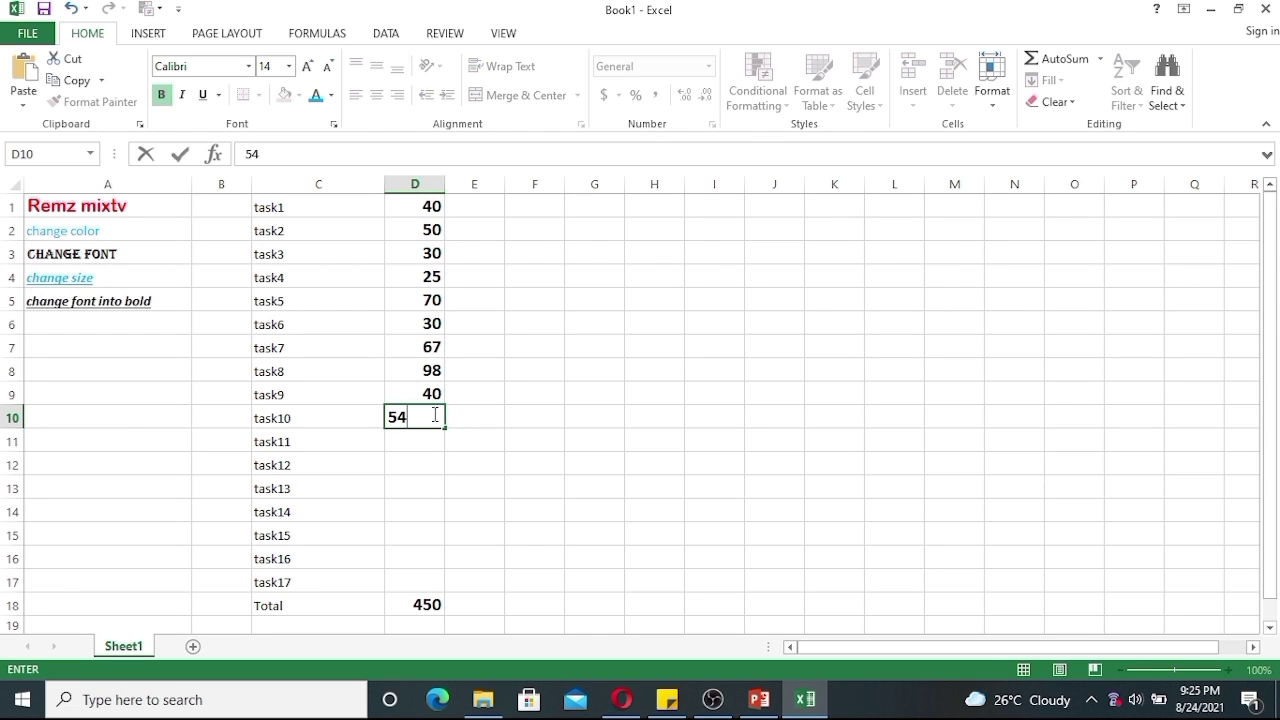
left_click(425, 460)
type("37")
left_click(428, 490)
left_click_drag(428, 464, 429, 435)
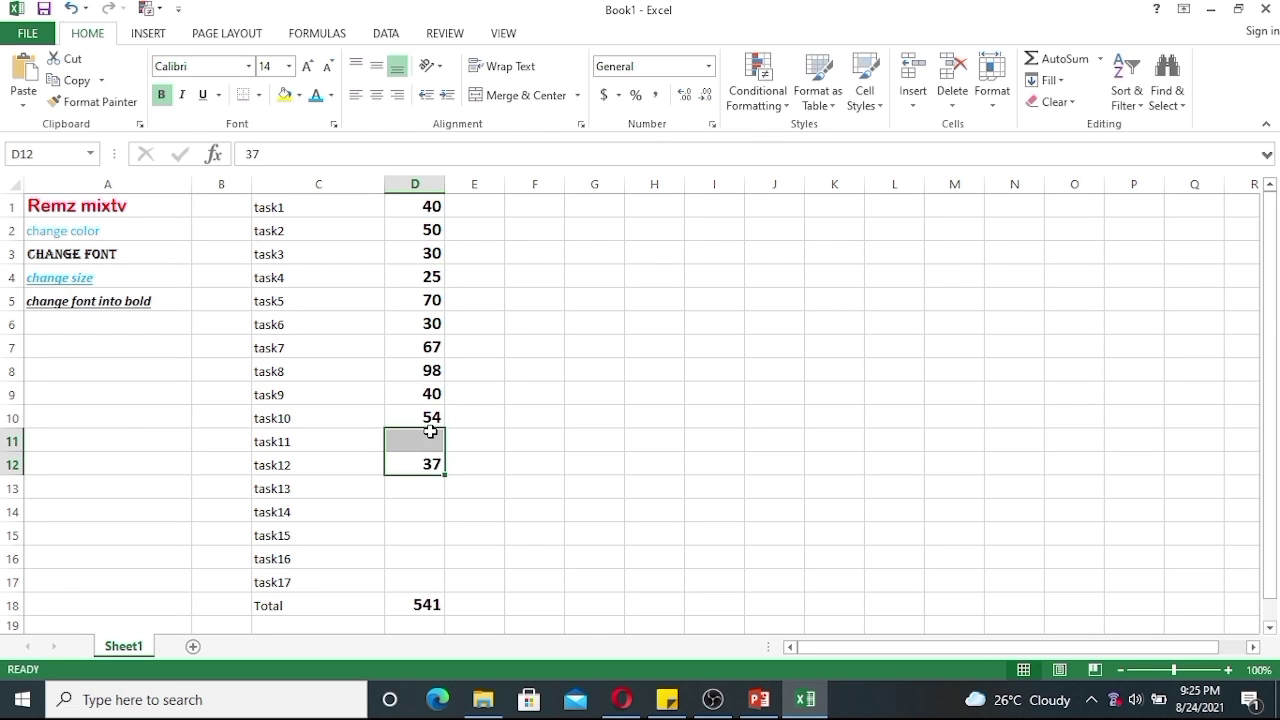
left_click(424, 438)
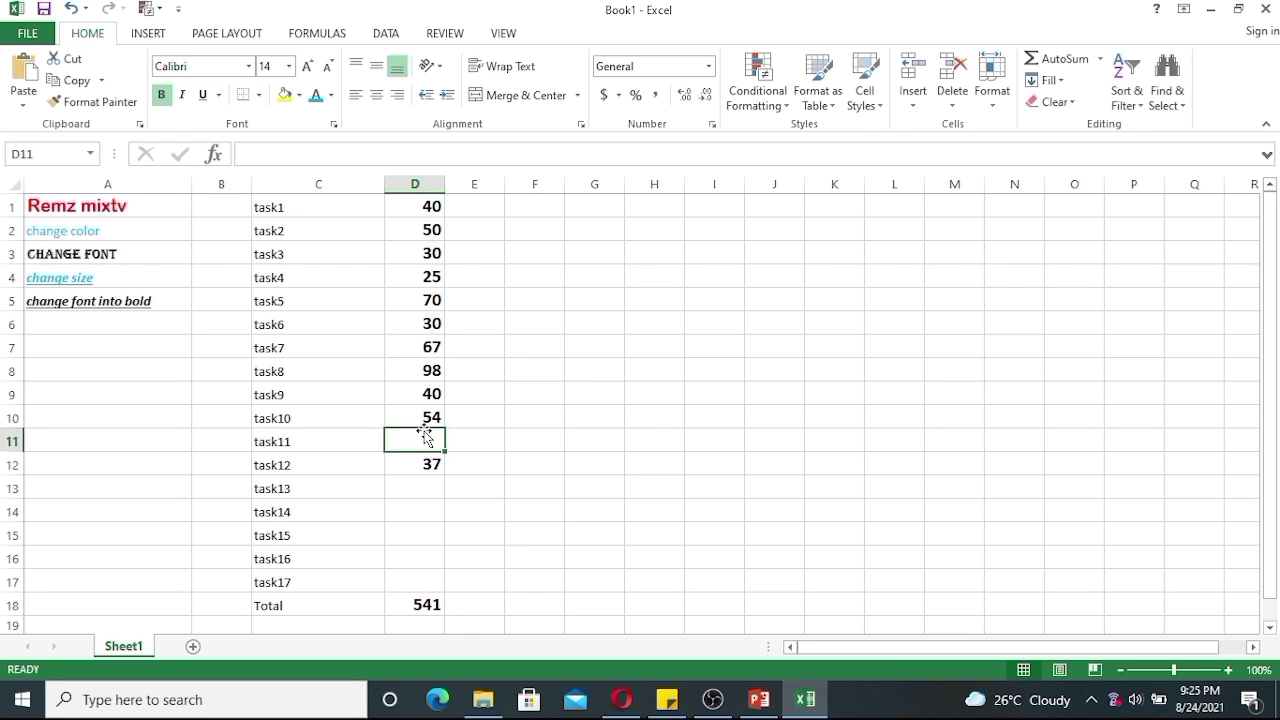
type("67")
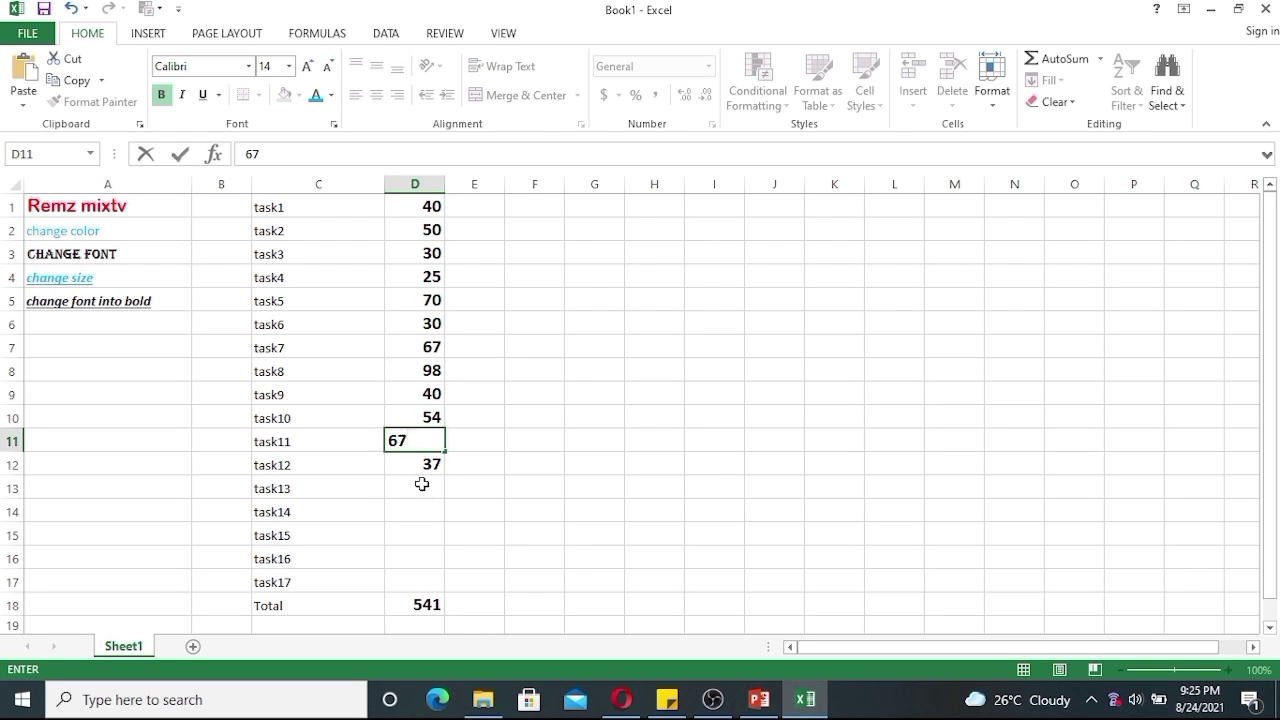
left_click(423, 485)
left_click(430, 612)
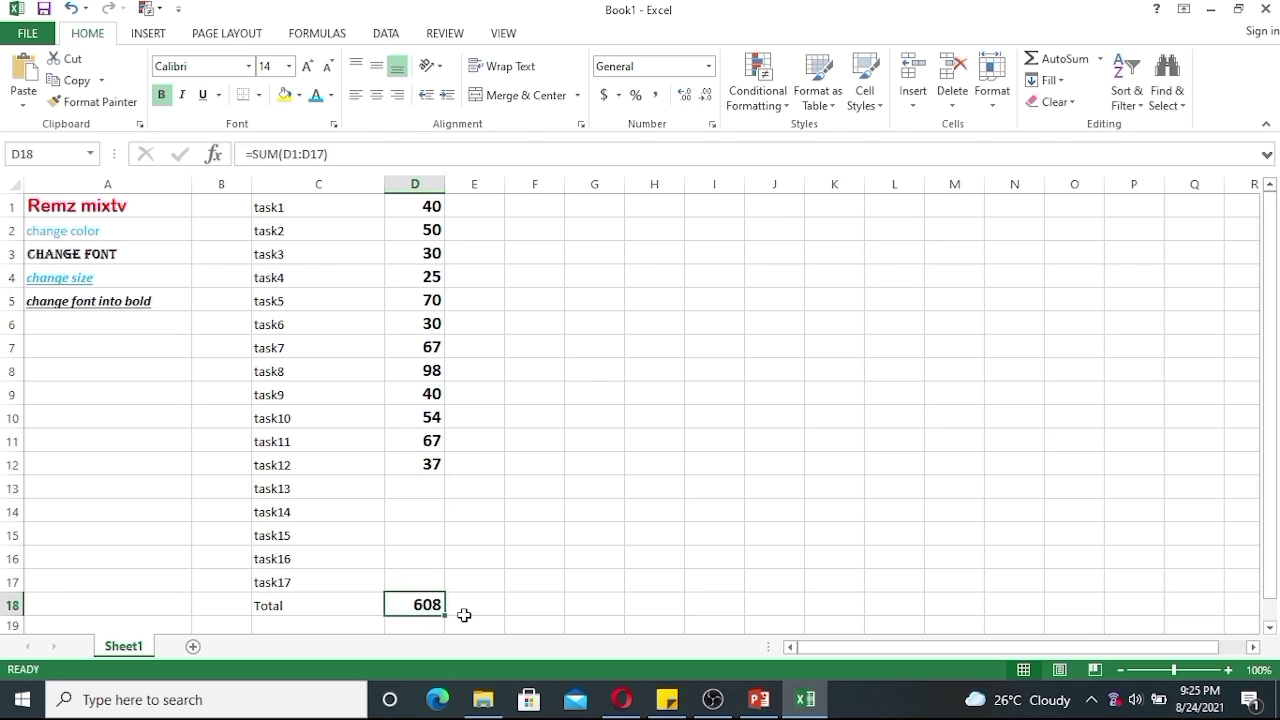
left_click(463, 612)
type("su")
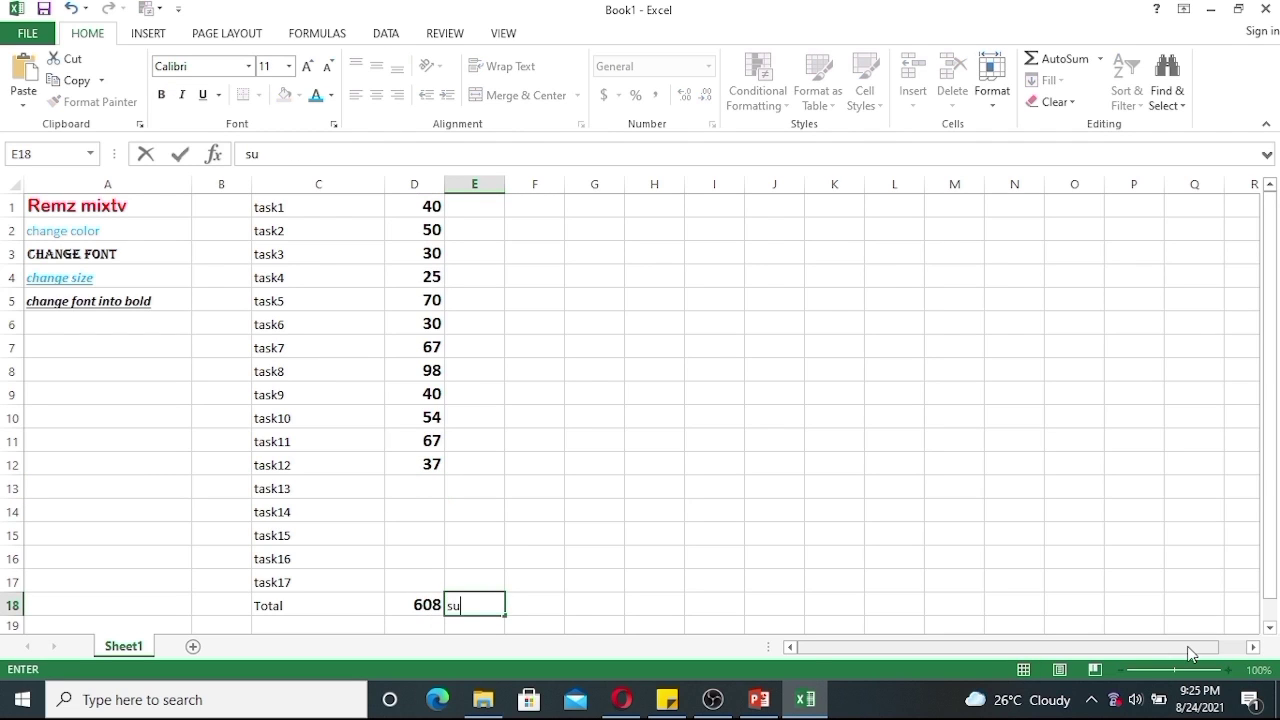
type("m")
key("BackSpace")
key("BackSpace")
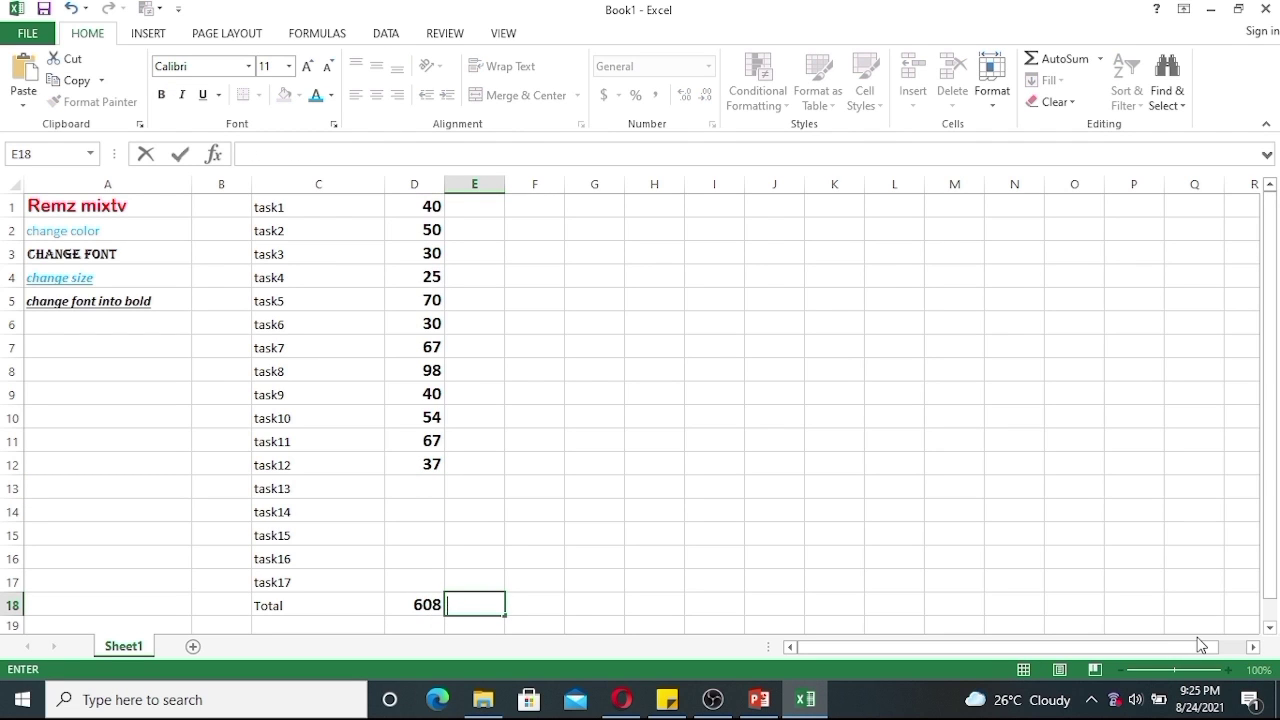
type("tot")
key("BackSpace")
key("BackSpace")
key("BackSpace")
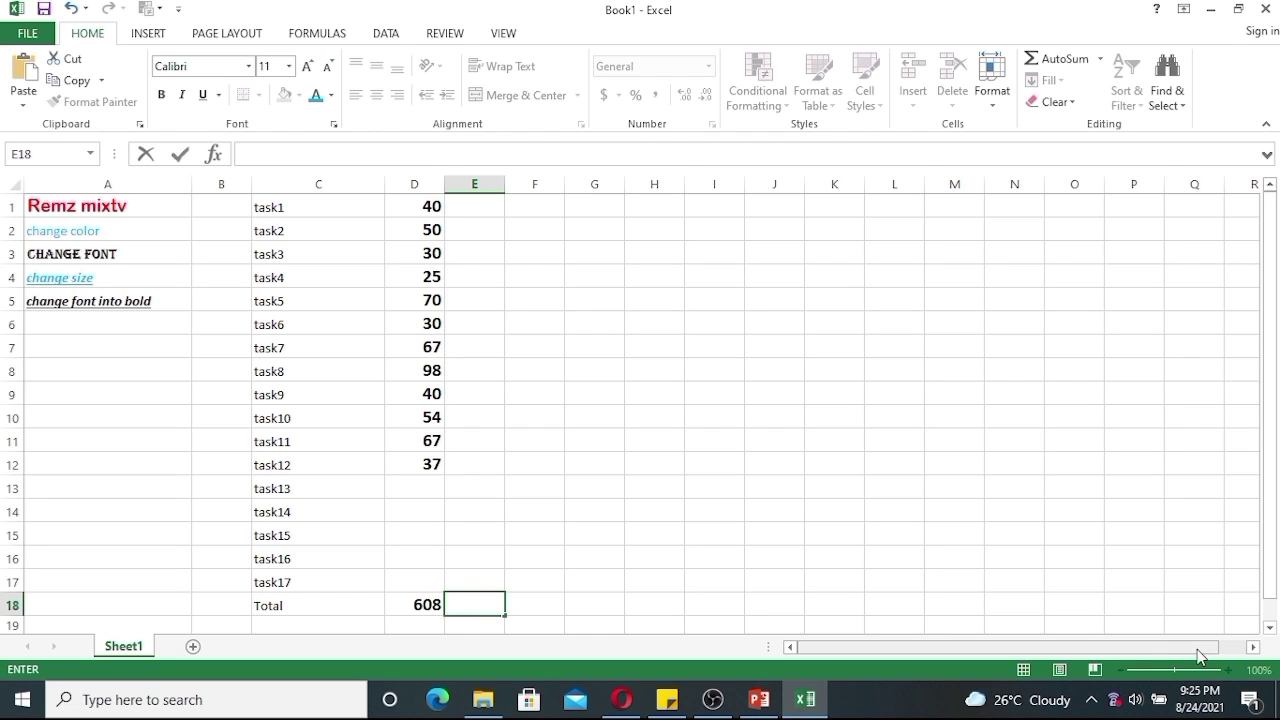
left_click(420, 205)
left_click(422, 600)
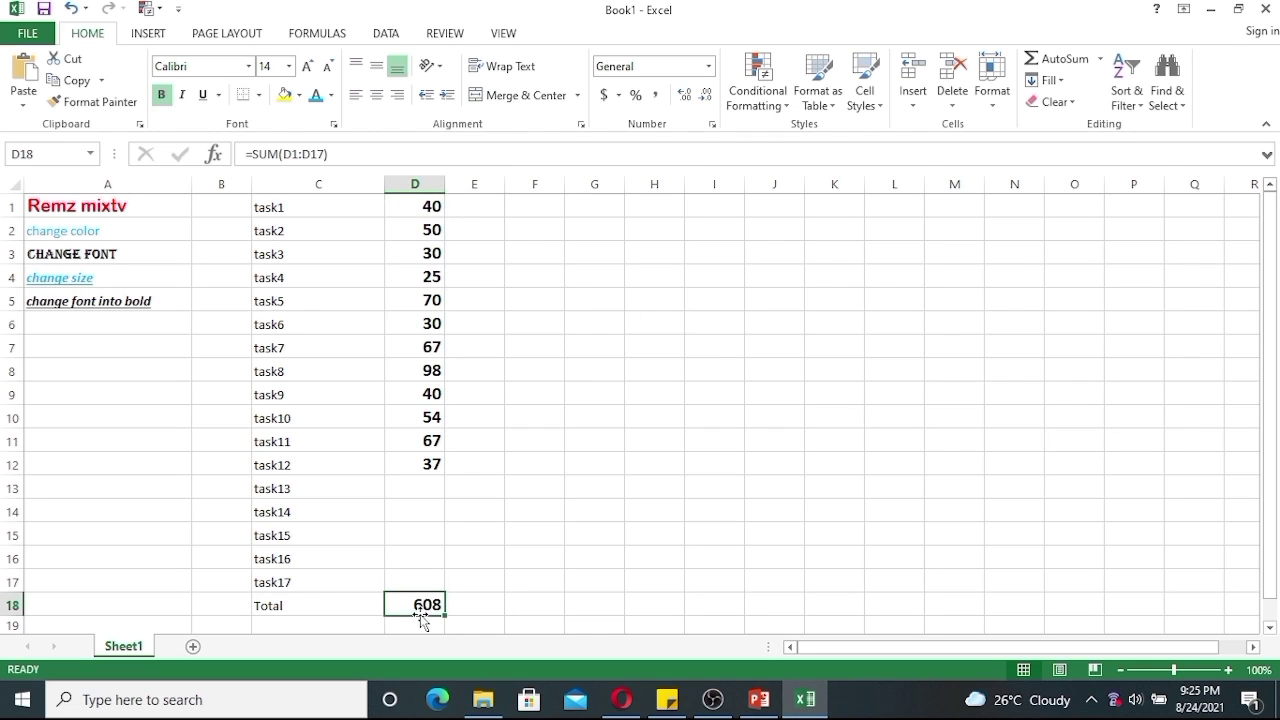
Enter the note "sum of D1 to D17" in cell E18, beside the total
left_click(472, 608)
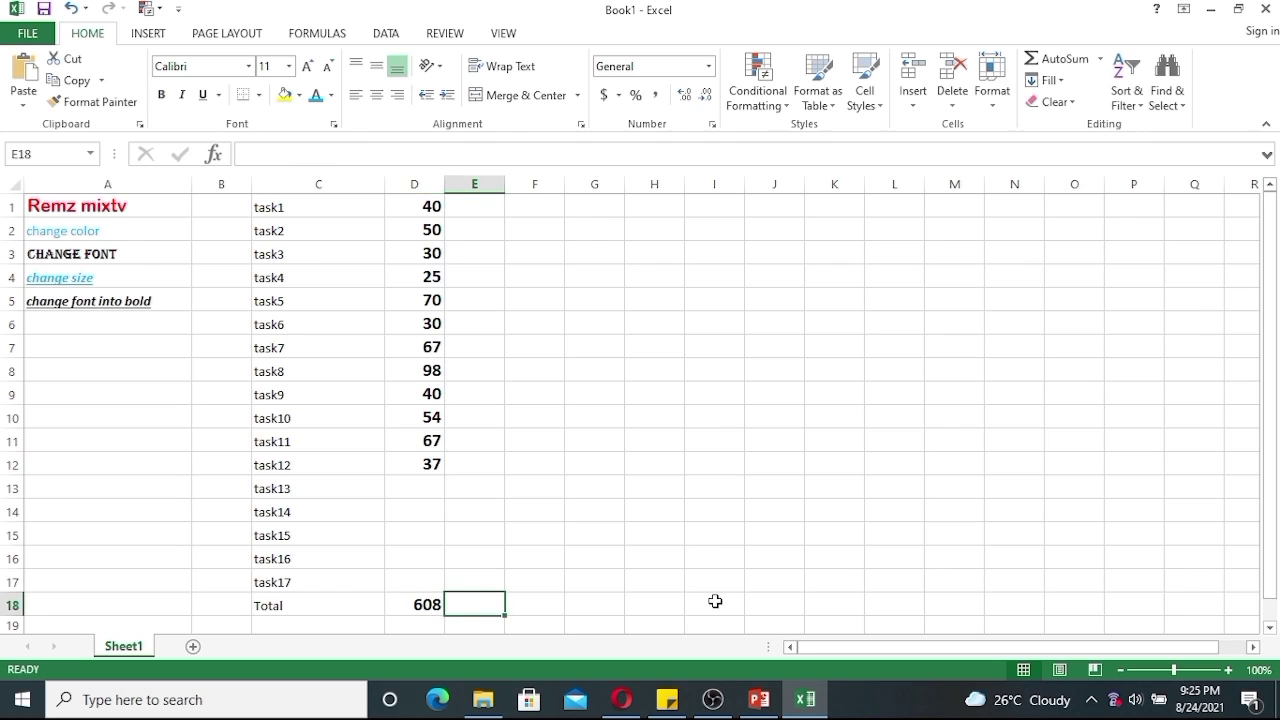
type("sum of")
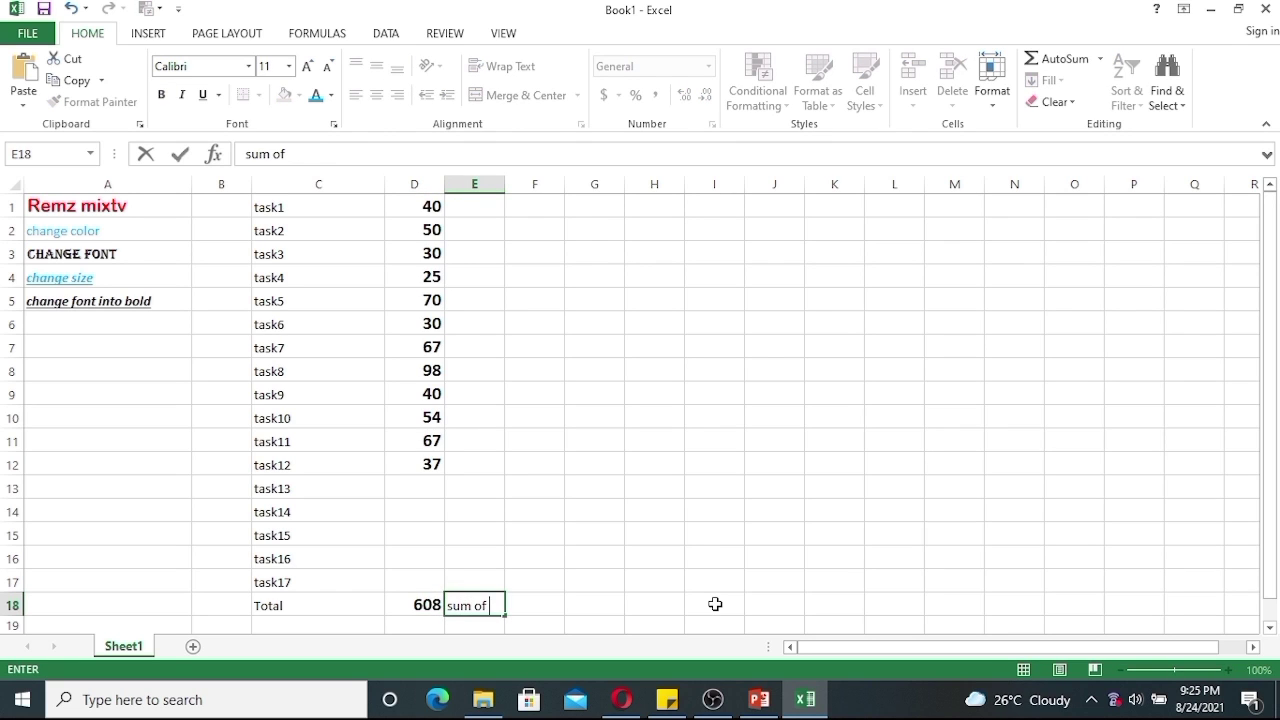
key("BackSpace")
key("BackSpace")
type("D1 to D")
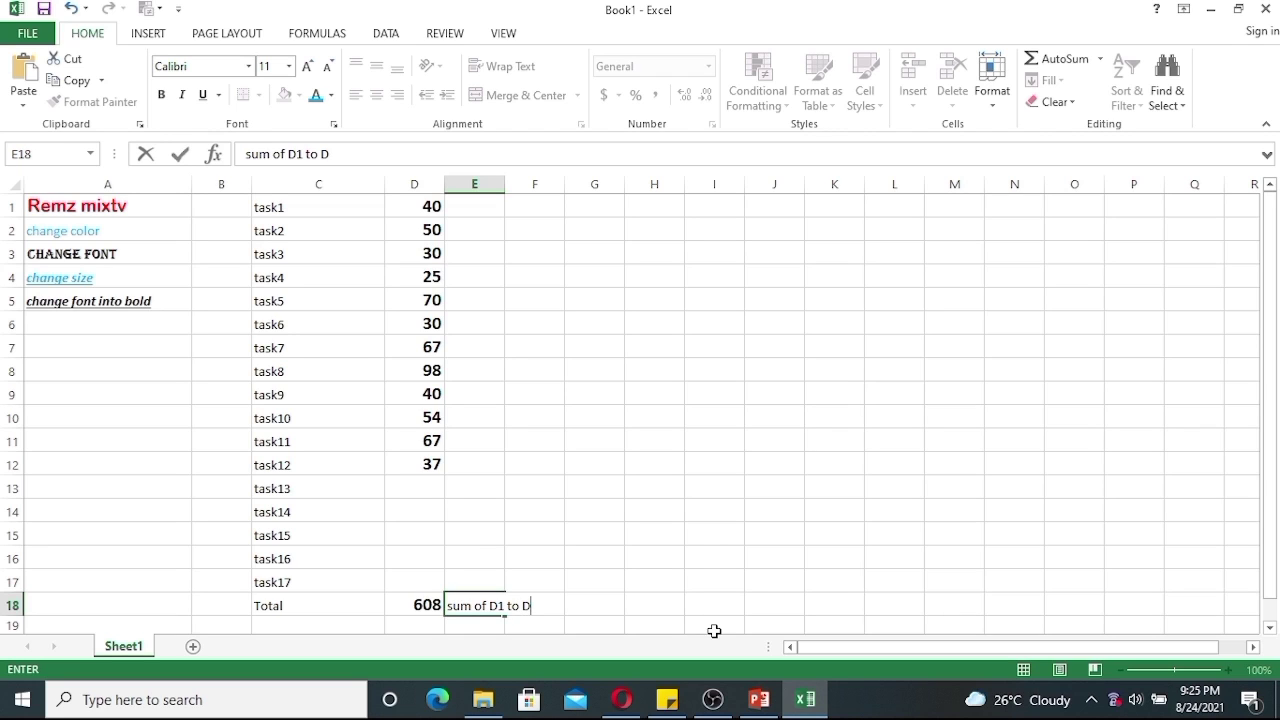
type("17")
Make the note in cell E18 bold, size 14 and light blue
left_click(459, 606)
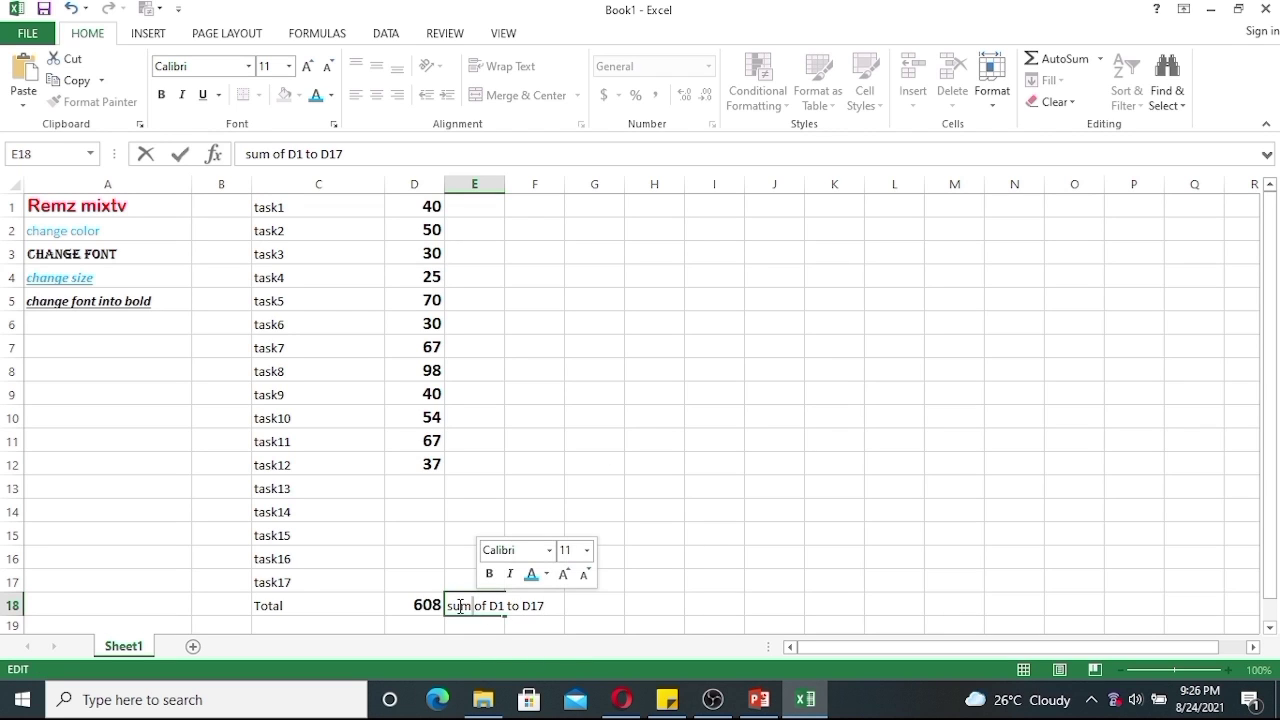
left_click_drag(449, 605, 547, 606)
left_click_drag(349, 151, 245, 152)
left_click(163, 95)
left_click(289, 66)
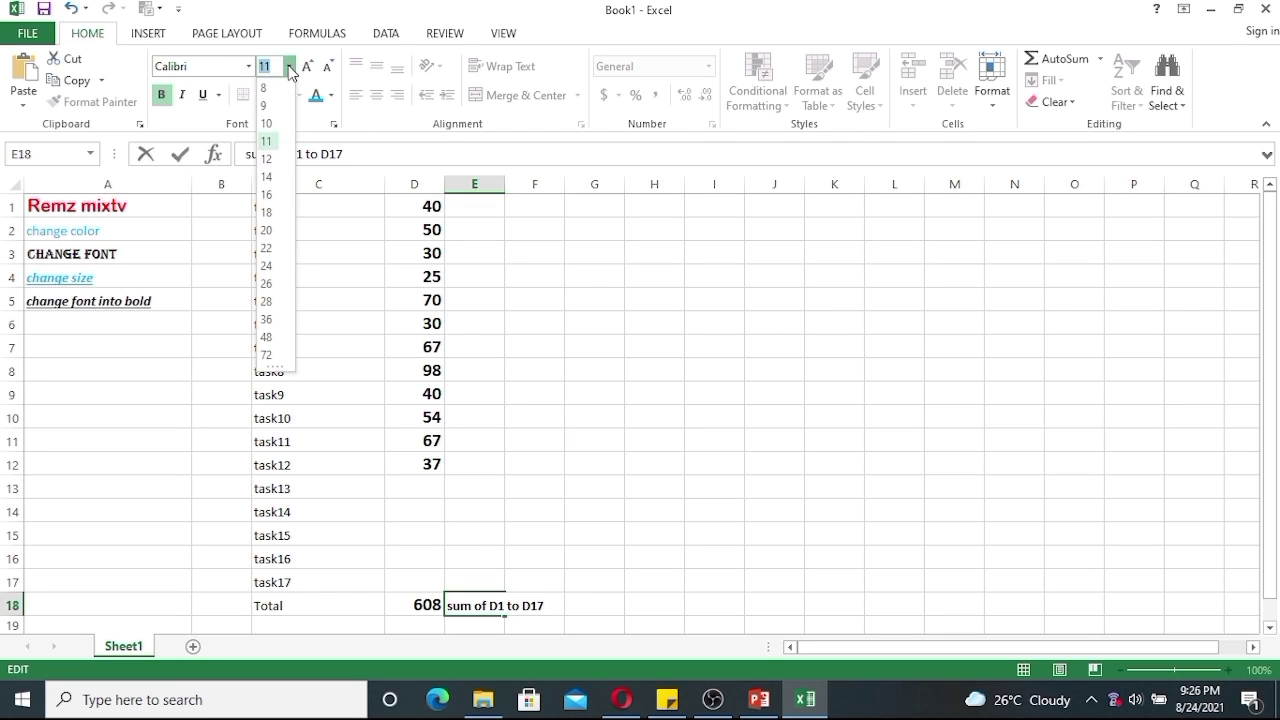
left_click(267, 177)
left_click(315, 95)
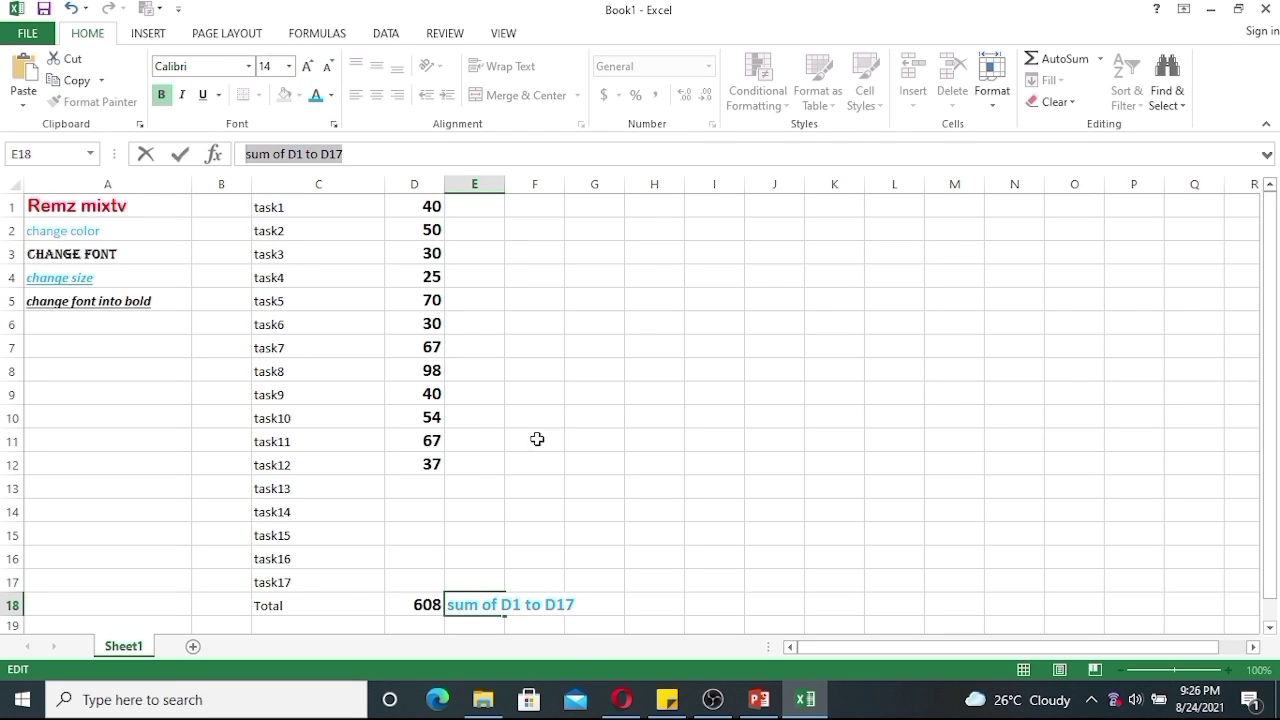
Capitalise the first letter of the note in E18 so it reads "Sum of D1 to D17"
left_click(456, 605)
key("BackSpace")
type("S")
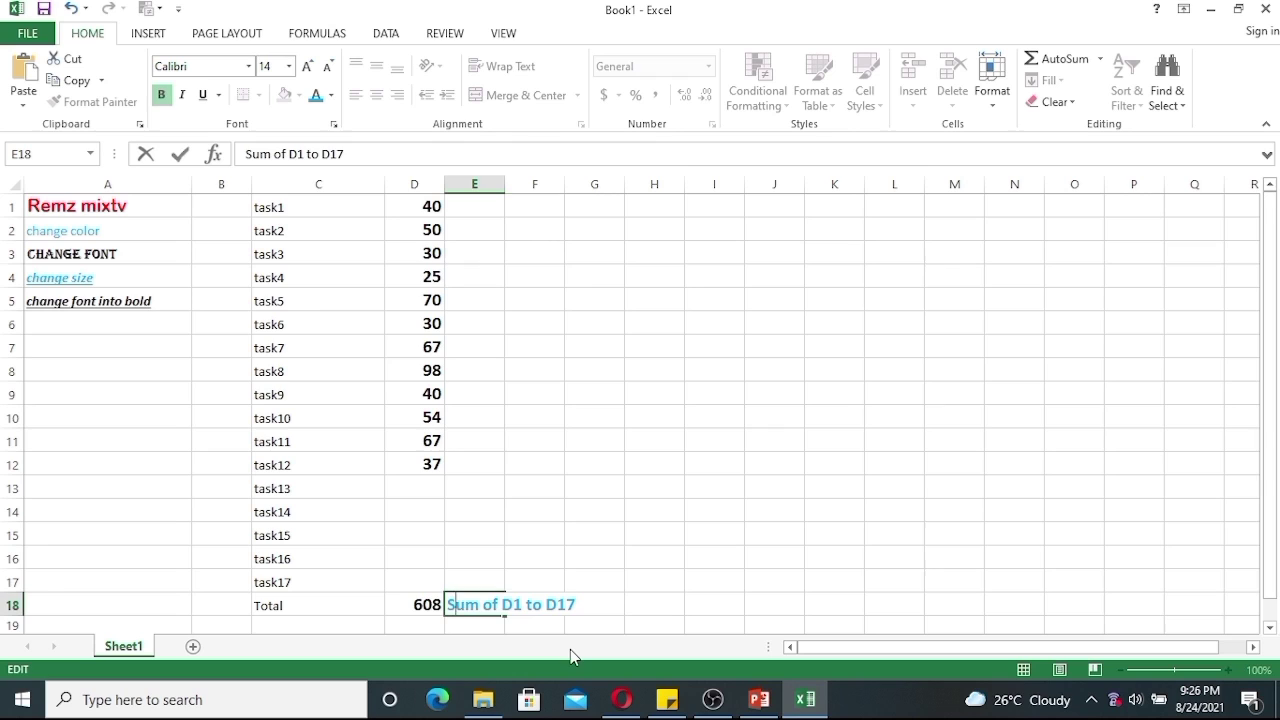
left_click(502, 448)
Enter the values 45, 47, 80, 5 and 3 for task13 to task17 in cells D13 to D17
left_click(431, 490)
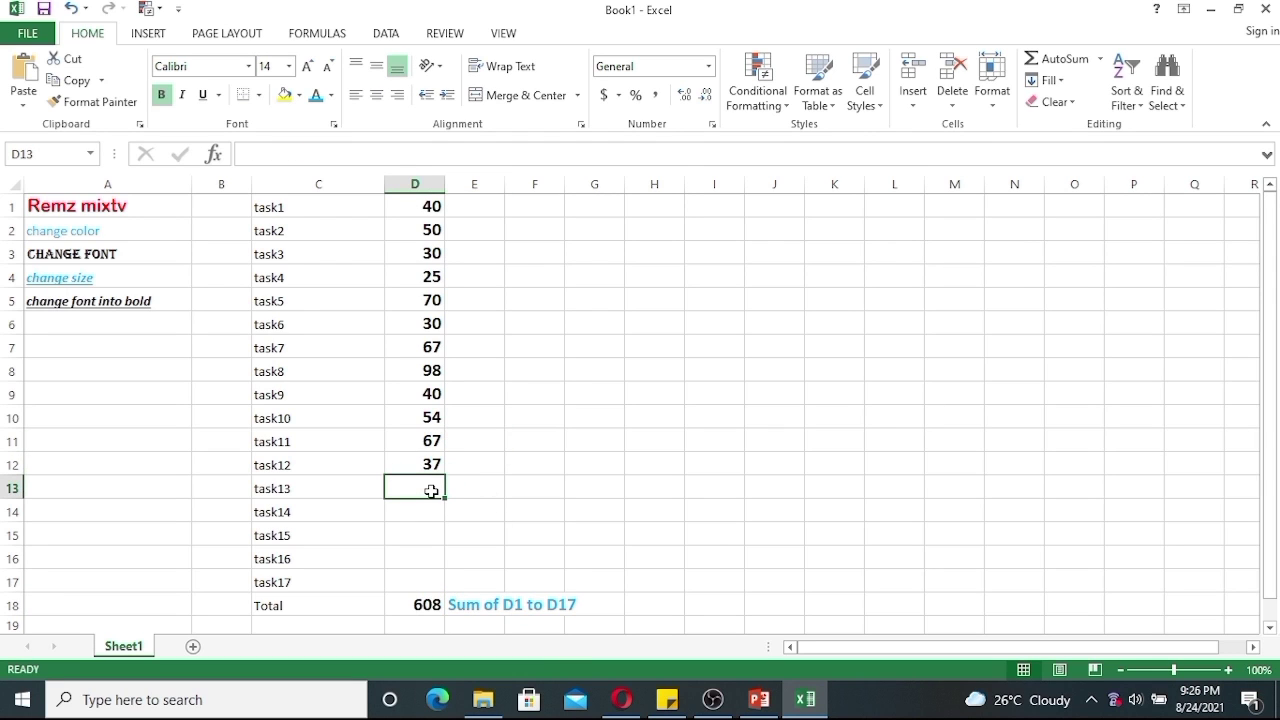
type("45")
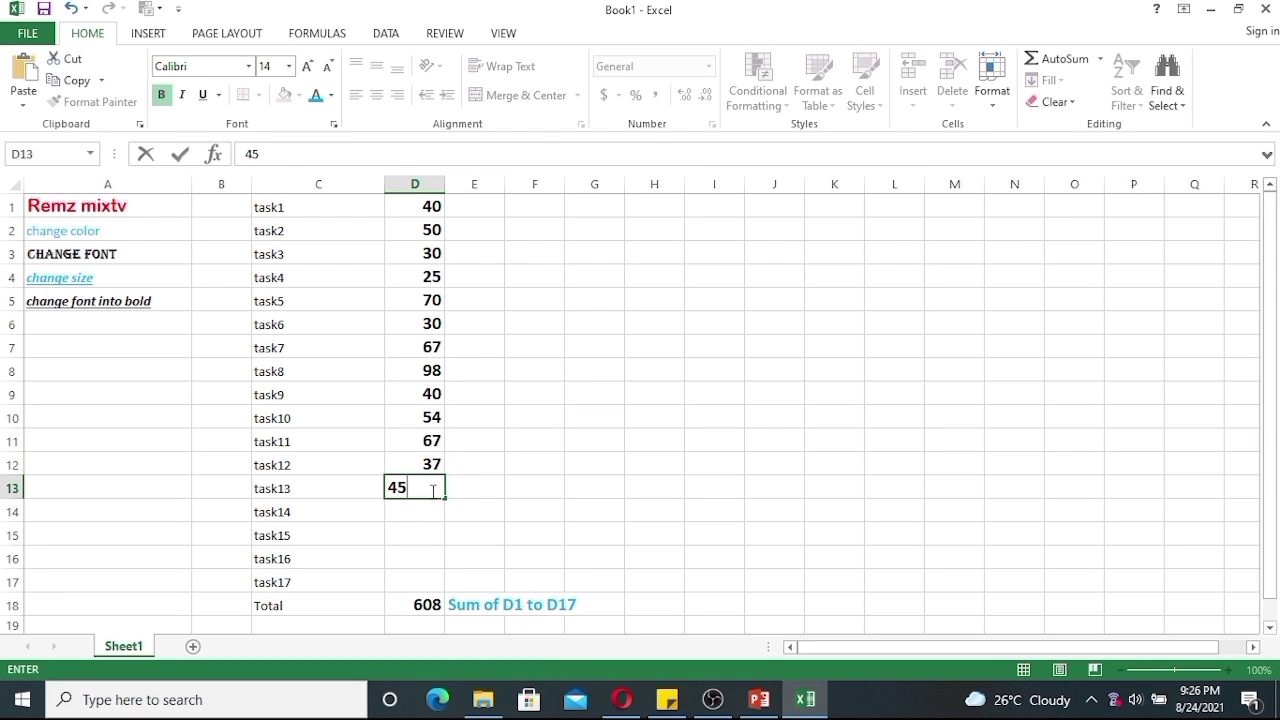
left_click(434, 505)
type("47")
left_click(432, 540)
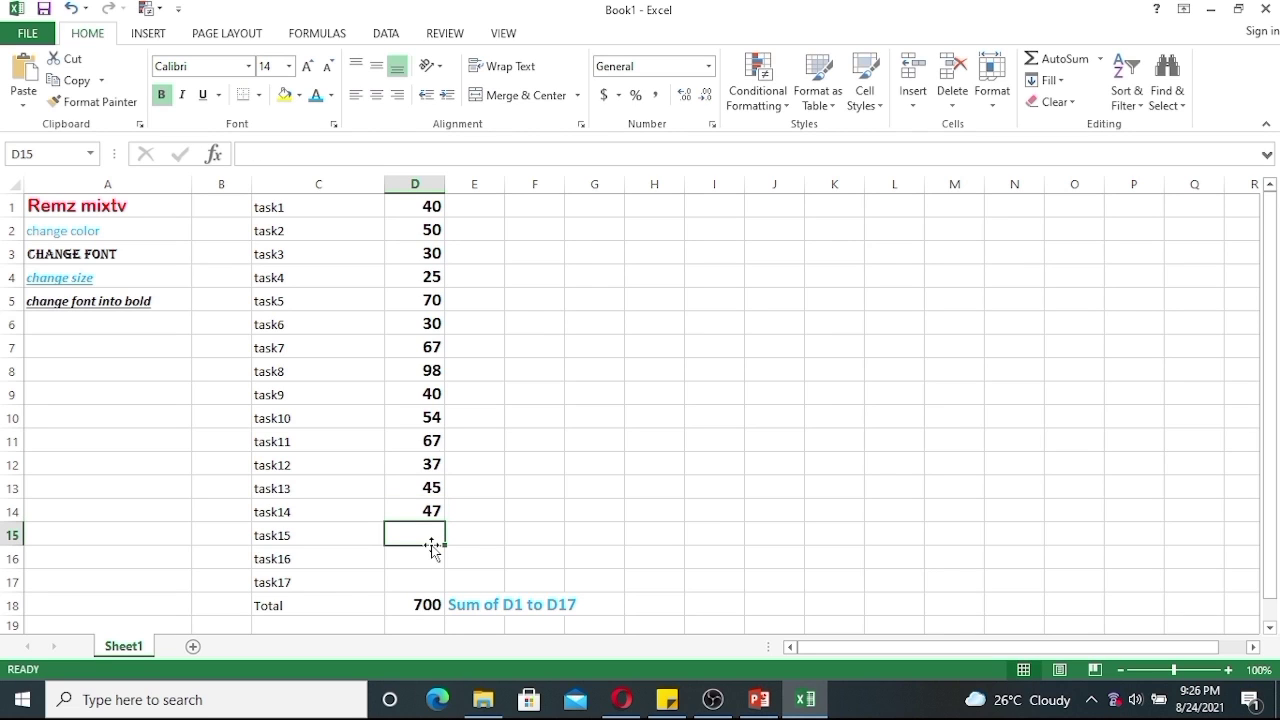
type("80")
left_click(432, 556)
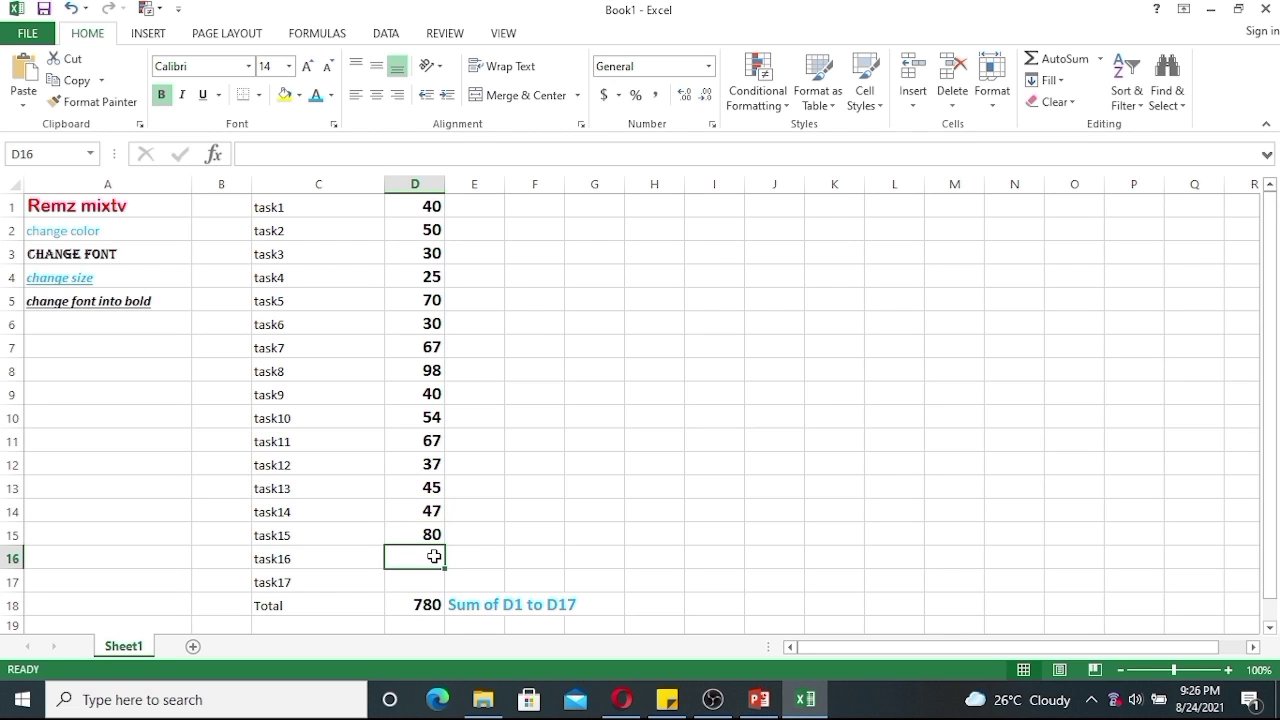
type("5")
left_click(433, 581)
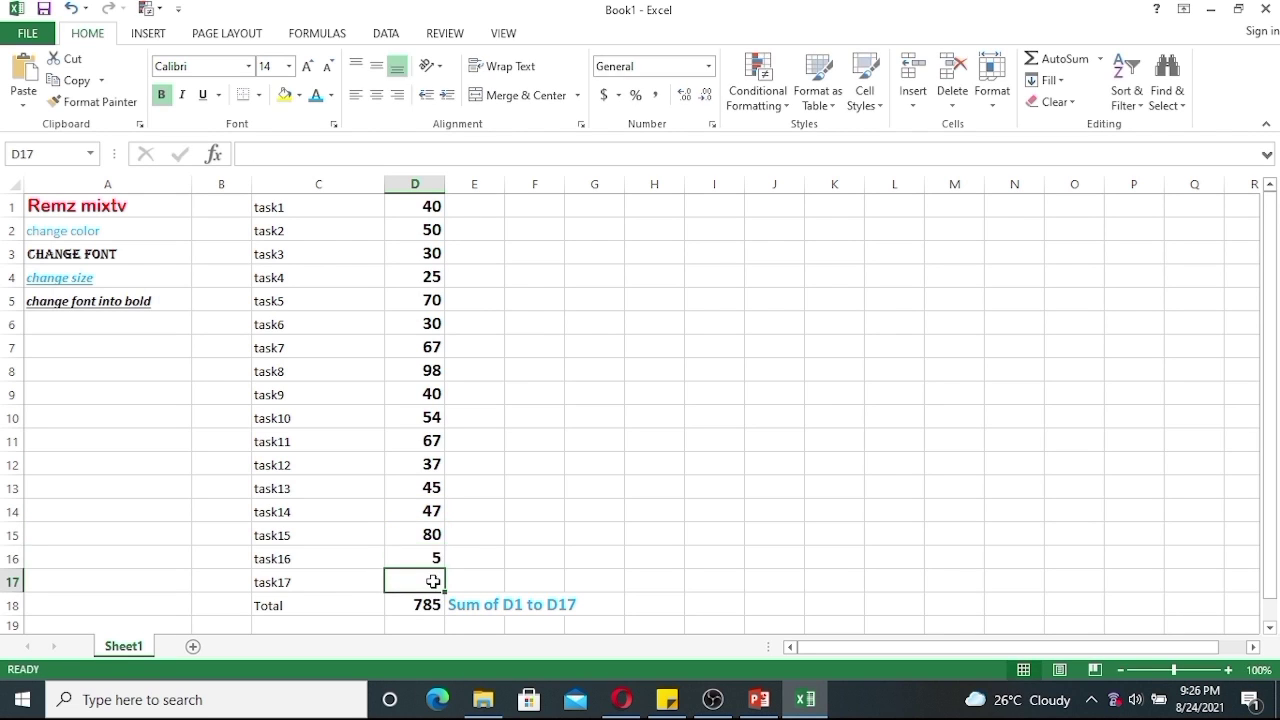
type("3")
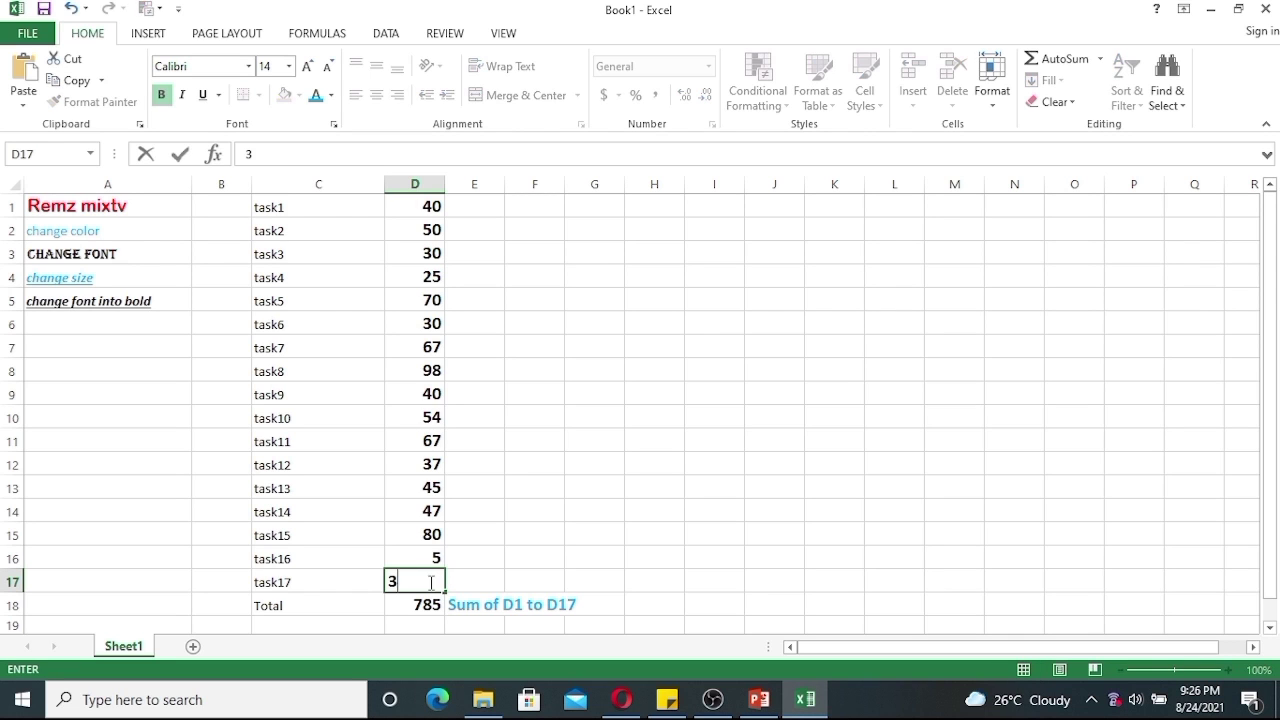
left_click(531, 563)
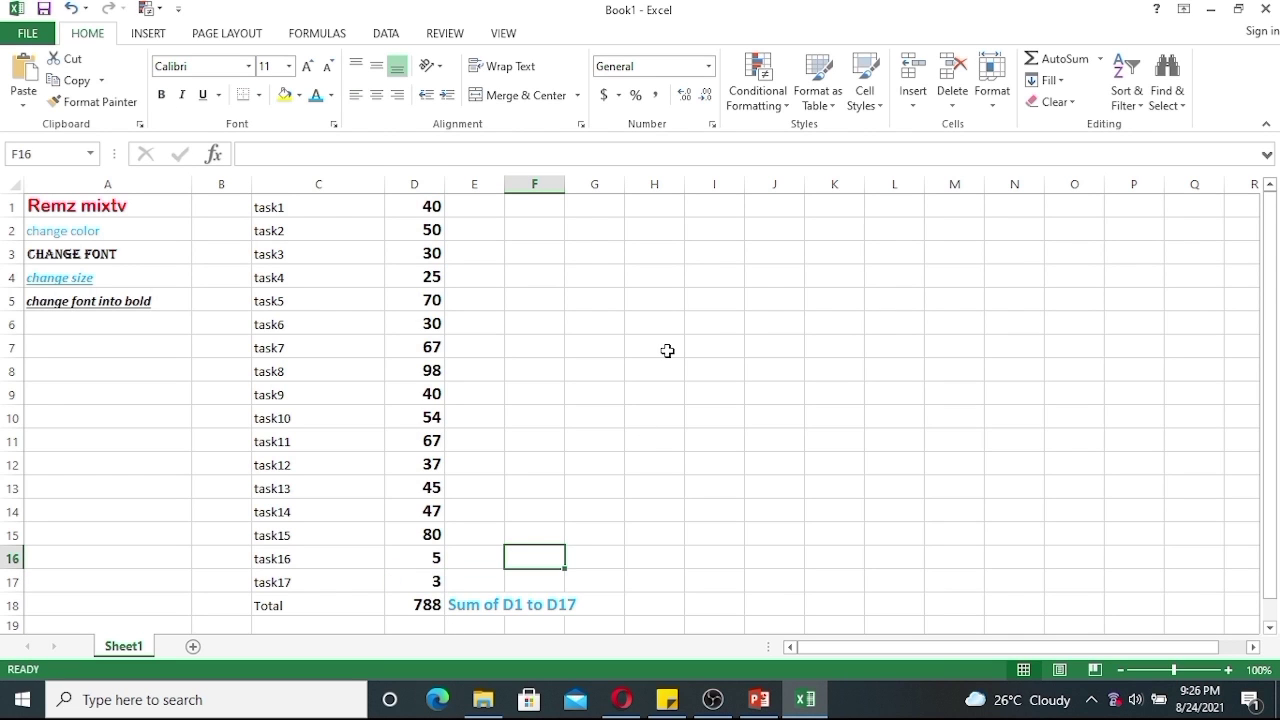
Review the SUM formula in cell D18 and the completed list of task values above it
scroll(489, 551, "down", 1)
left_click(416, 536)
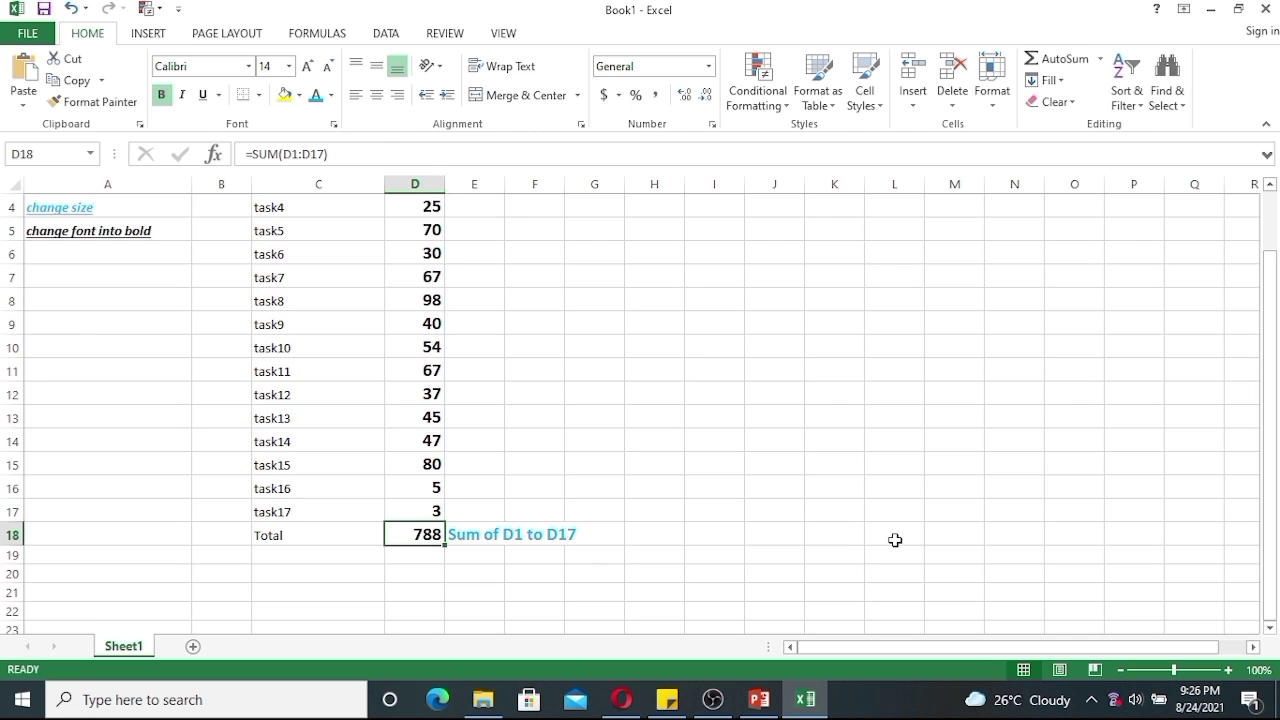
scroll(895, 530, "up", 1)
scroll(895, 523, "down", 4)
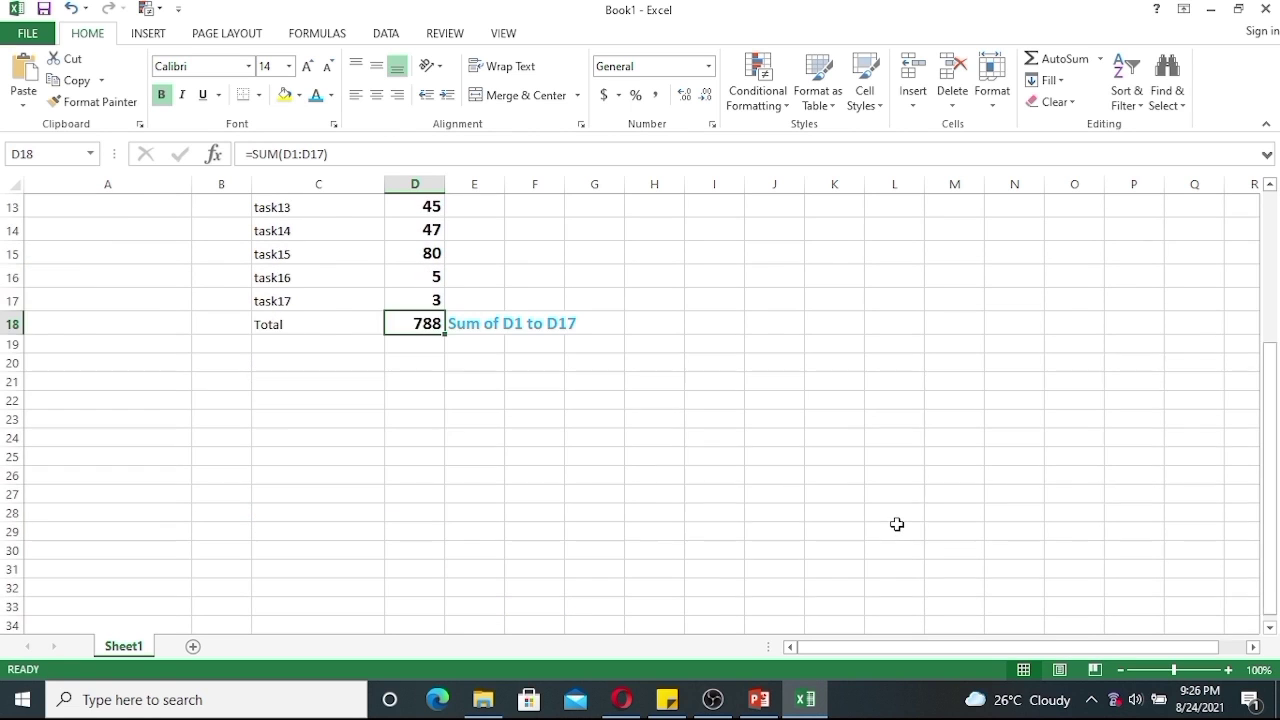
scroll(894, 523, "up", 4)
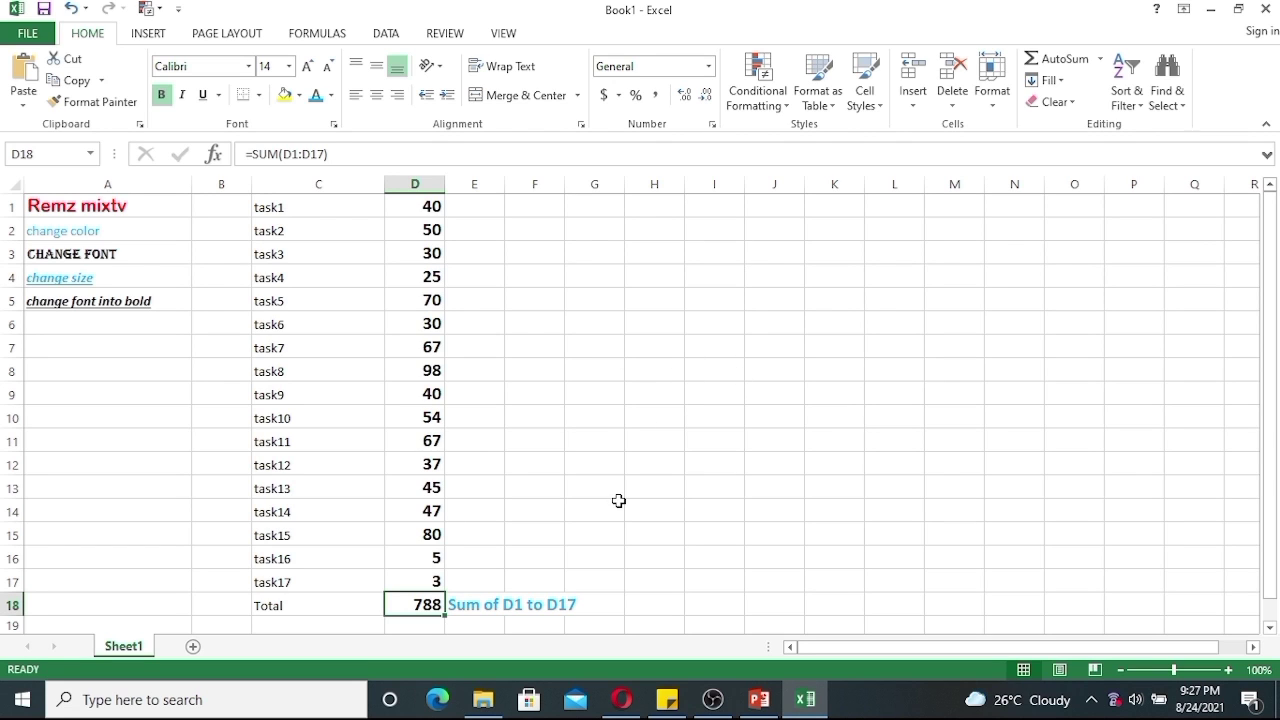
left_click(550, 212)
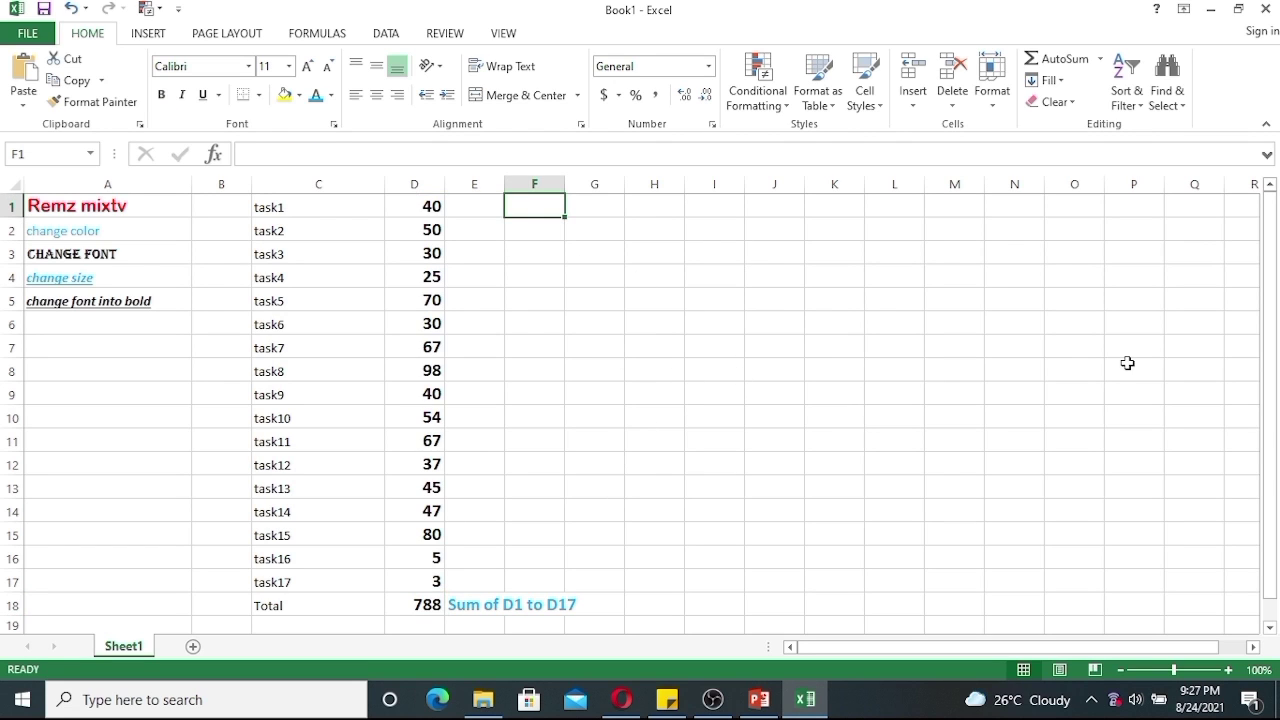
Enter the label "Total sum multiply it by 2" in cell F1 and widen column F to fit it
type("to")
type("Total")
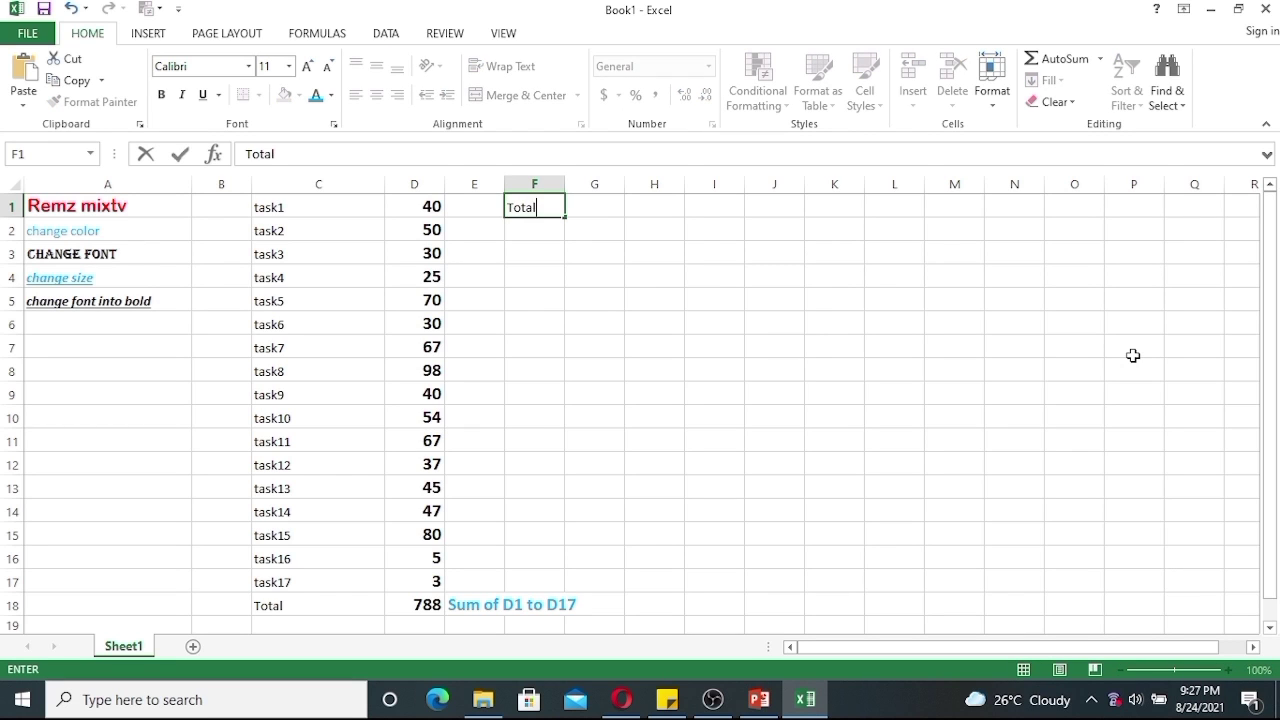
type(" sum multiply it by 2")
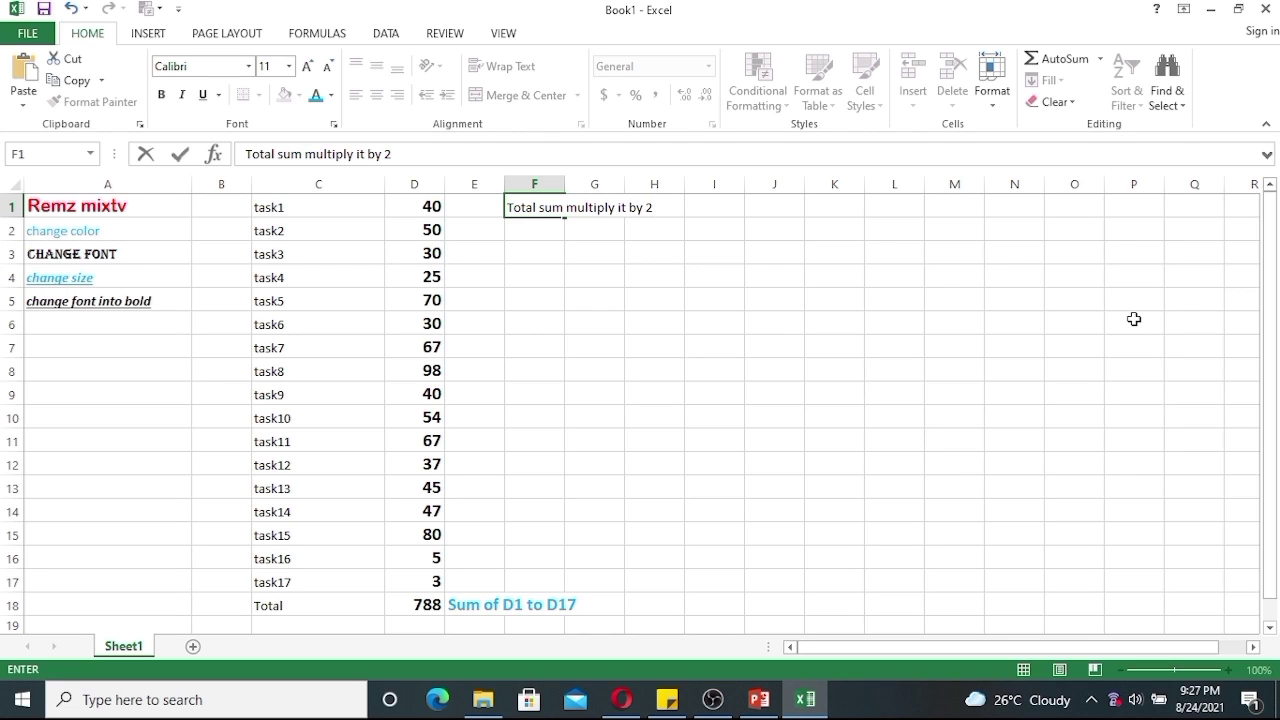
left_click(600, 290)
left_click_drag(520, 206, 651, 208)
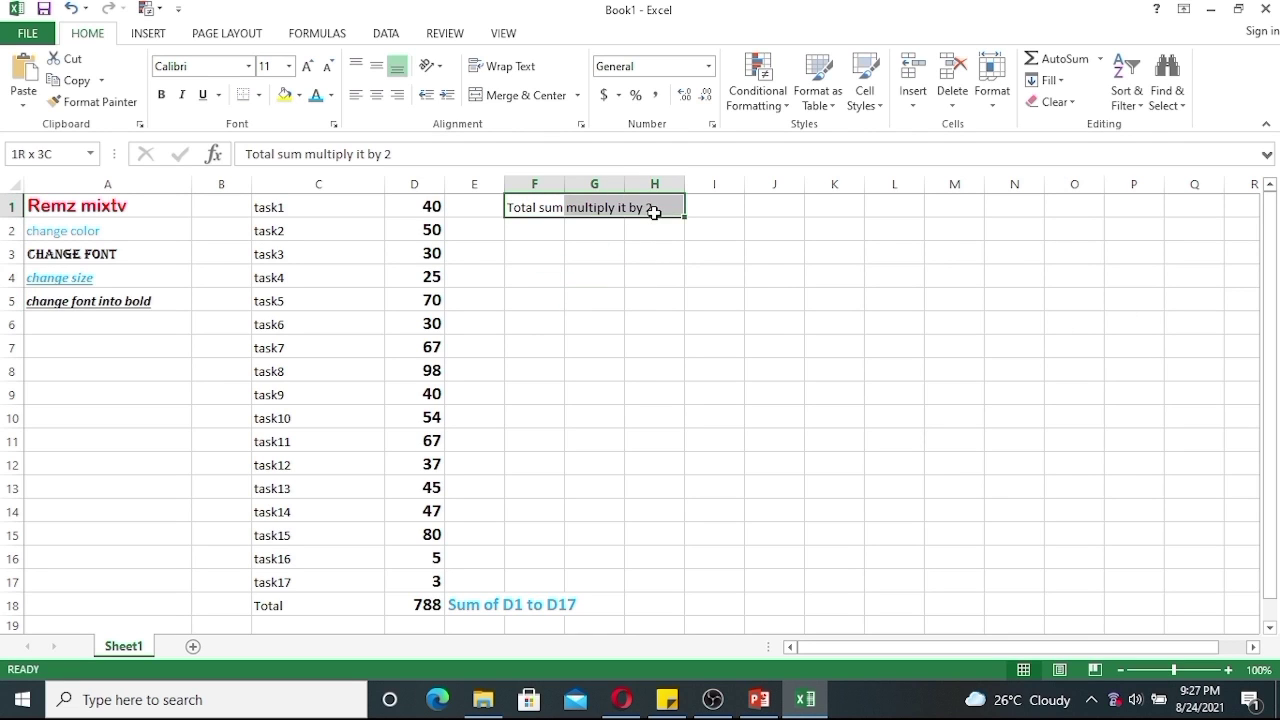
left_click_drag(564, 181, 721, 180)
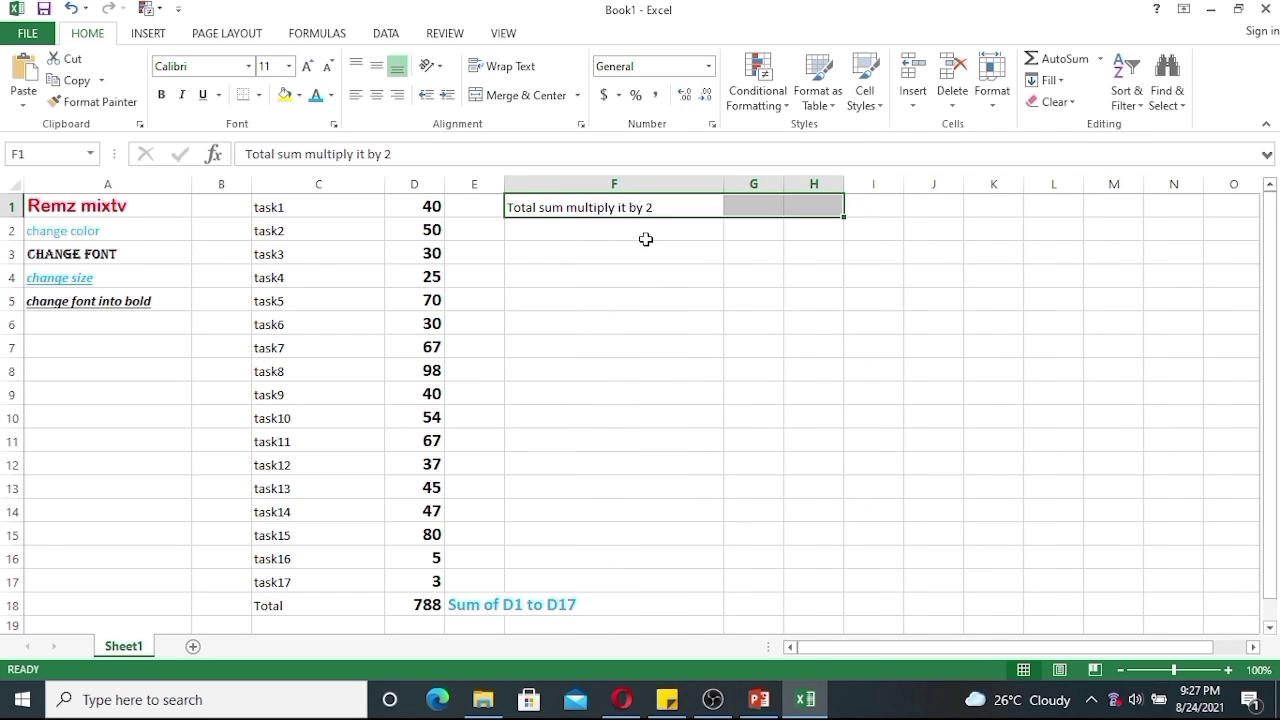
Make the label in cell F1 size 20, light blue and bold
left_click(656, 207)
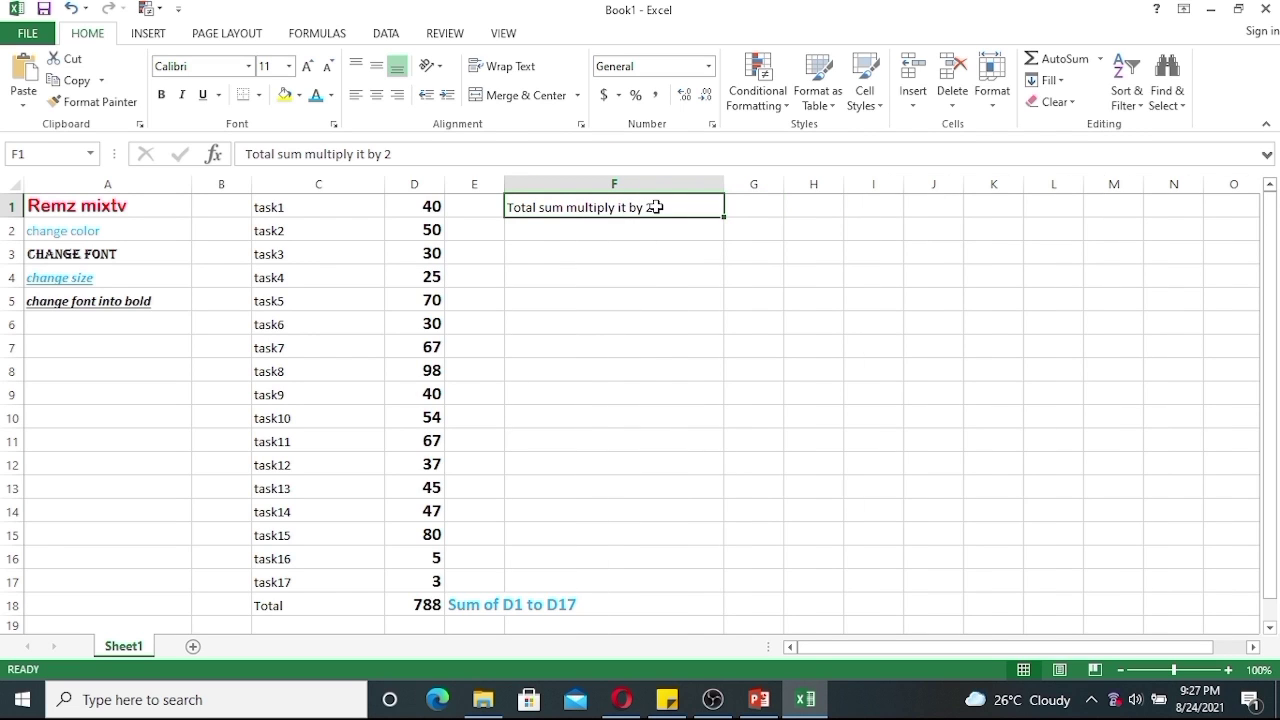
left_click(289, 67)
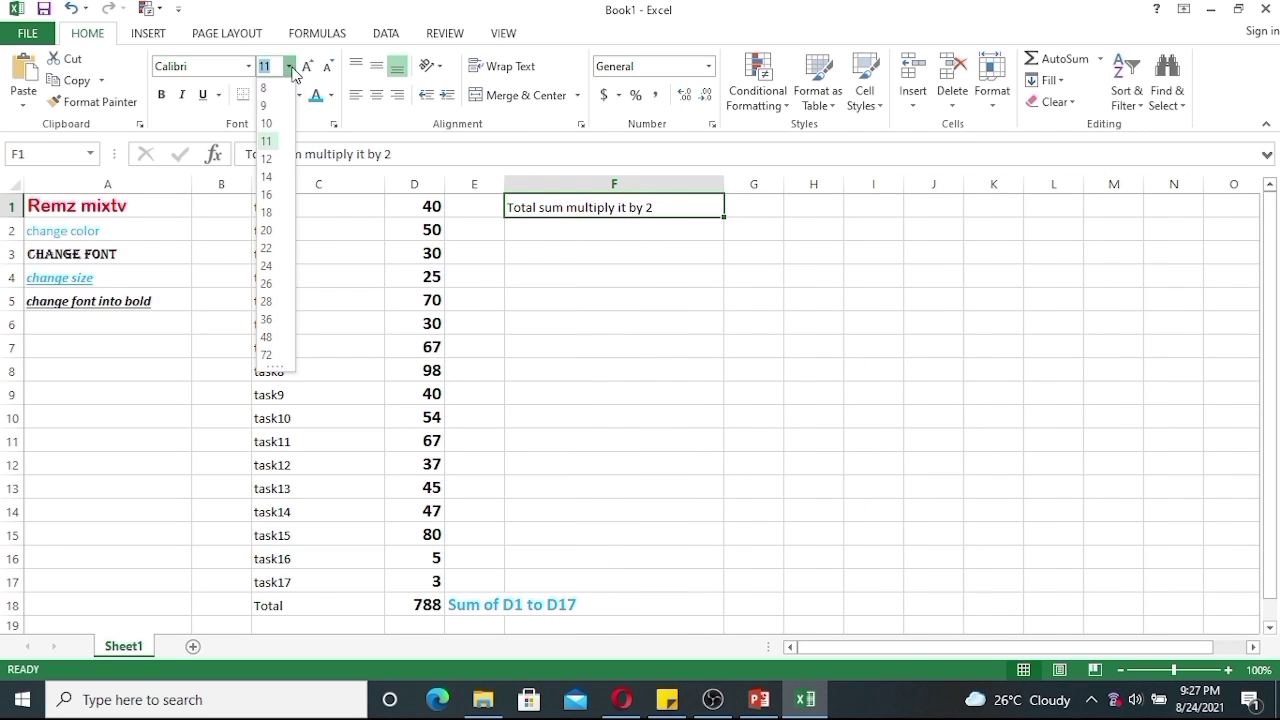
left_click(266, 230)
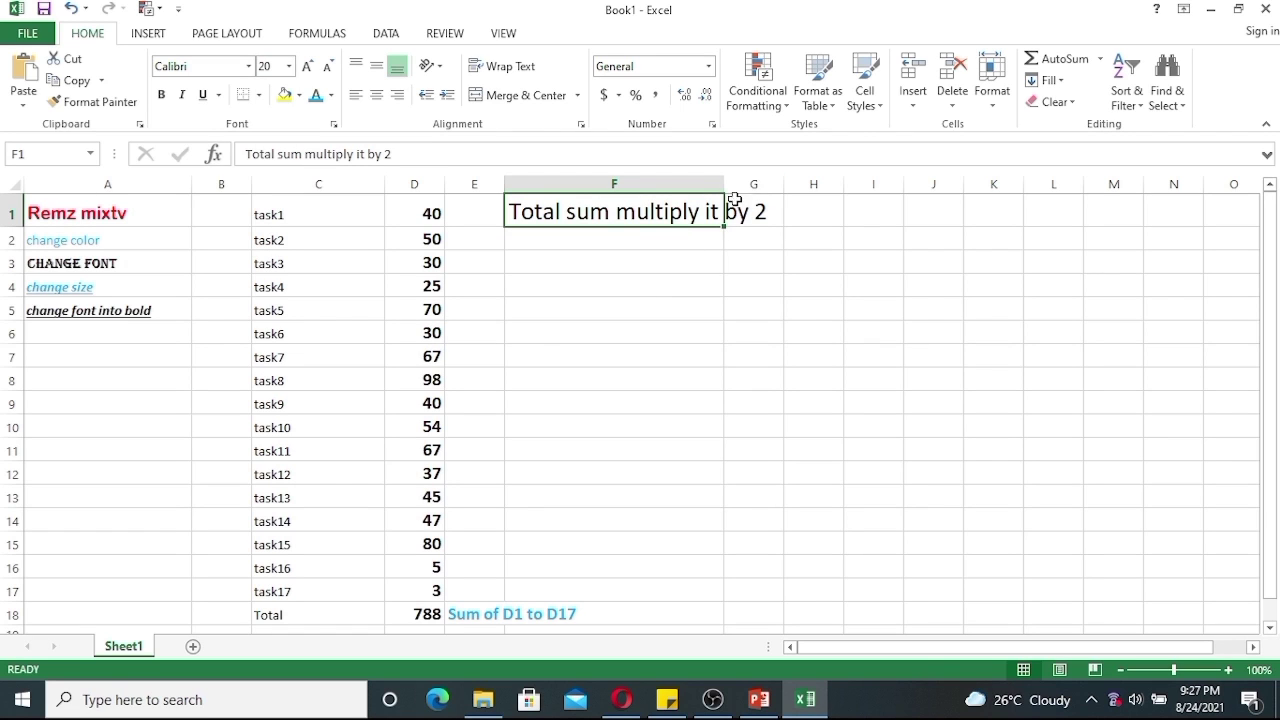
left_click_drag(403, 154, 240, 154)
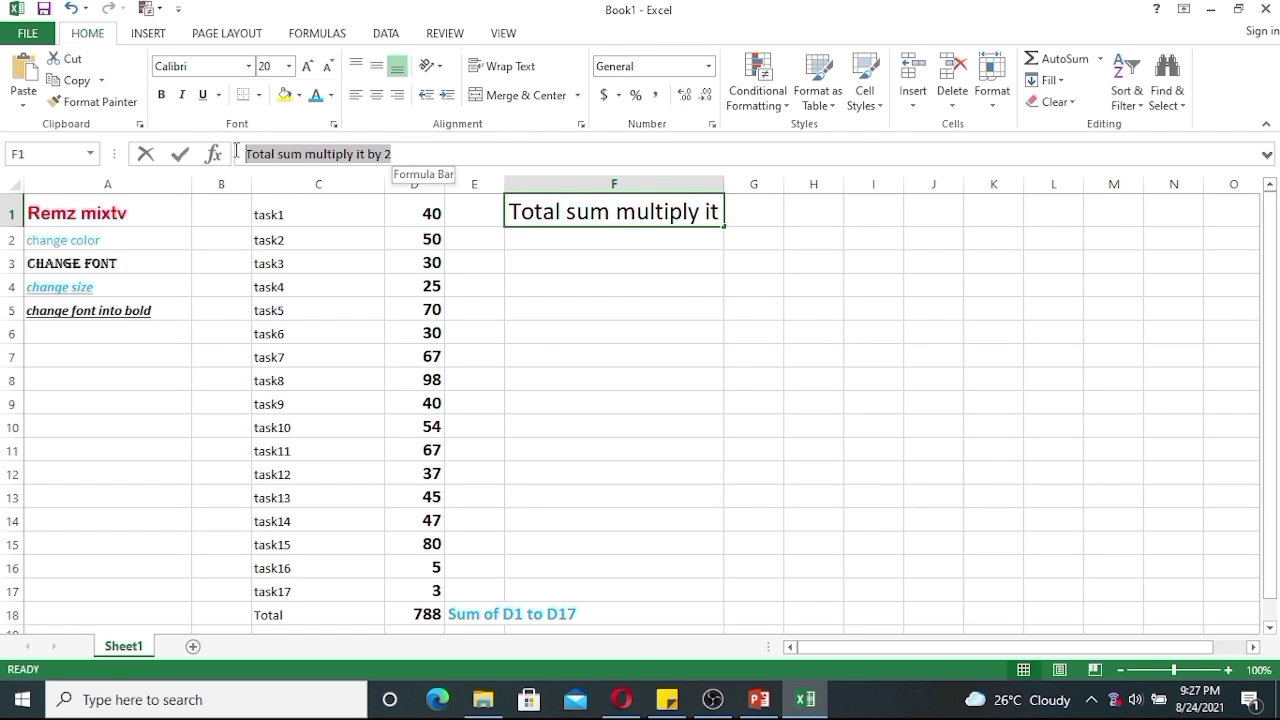
left_click(346, 93)
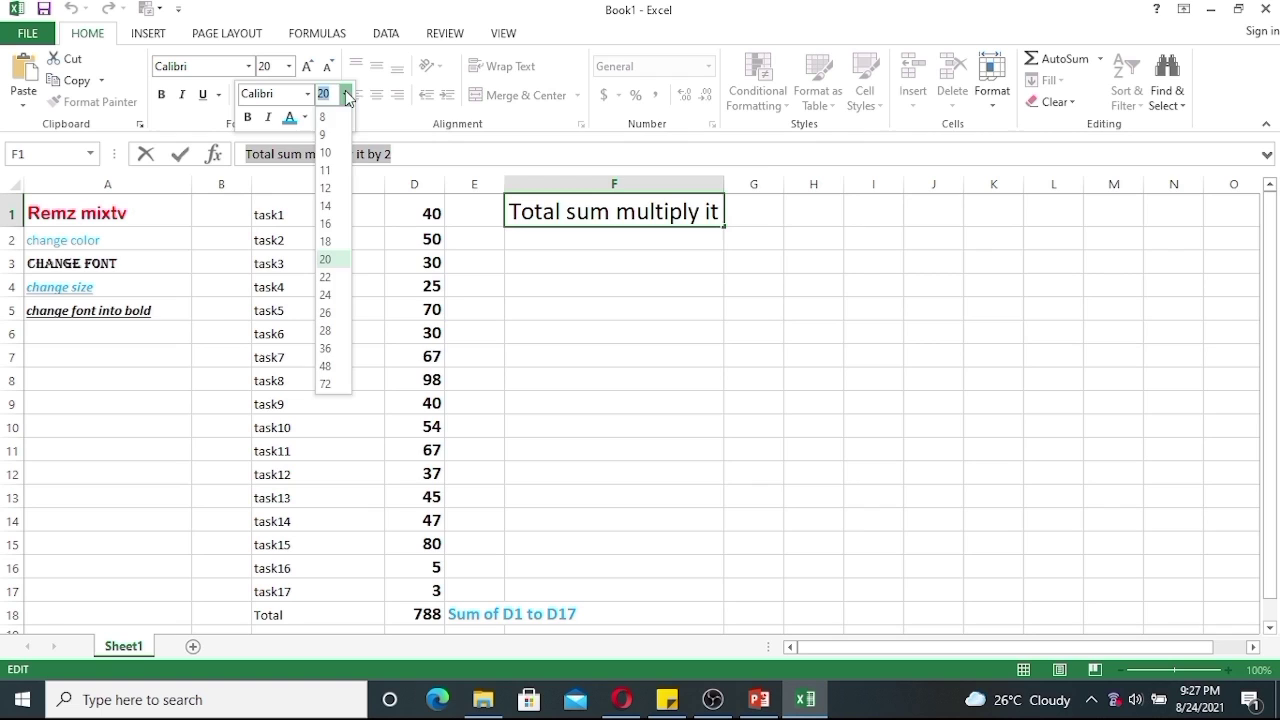
left_click(290, 117)
left_click(164, 99)
left_click(662, 285)
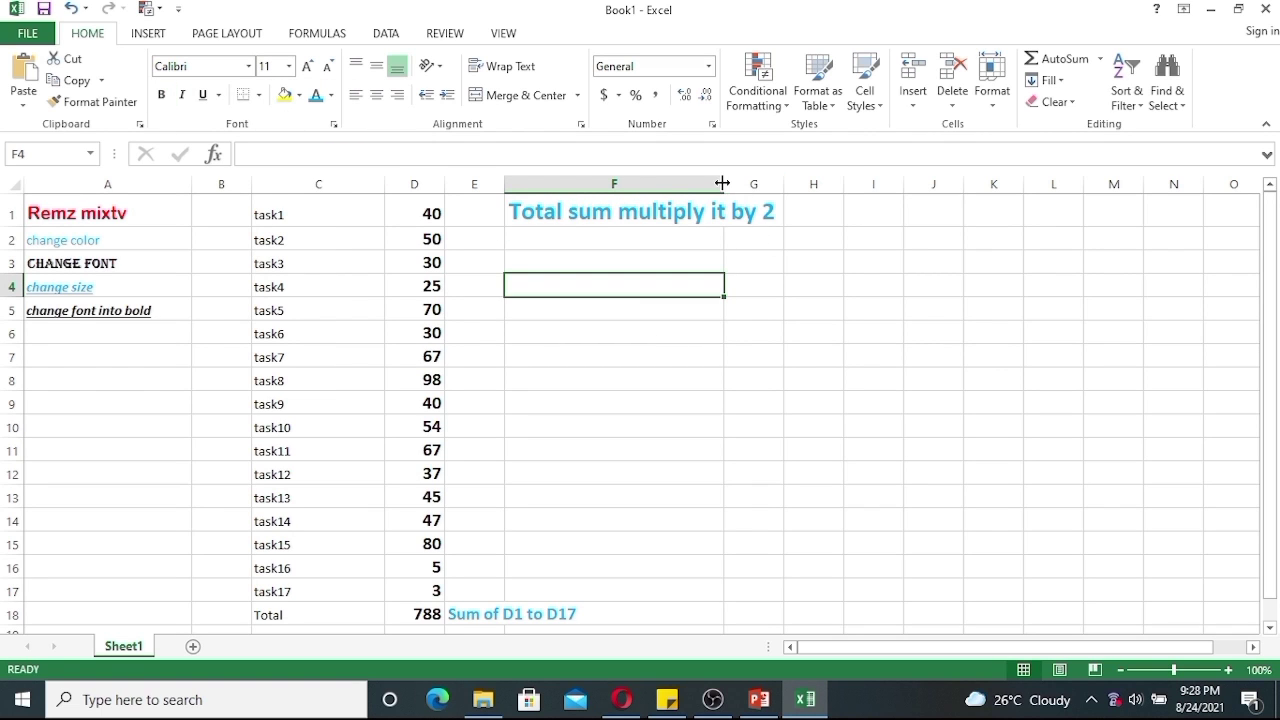
Widen column F further so the enlarged label fits entirely inside cell F1
left_click_drag(723, 184, 784, 184)
left_click(695, 471)
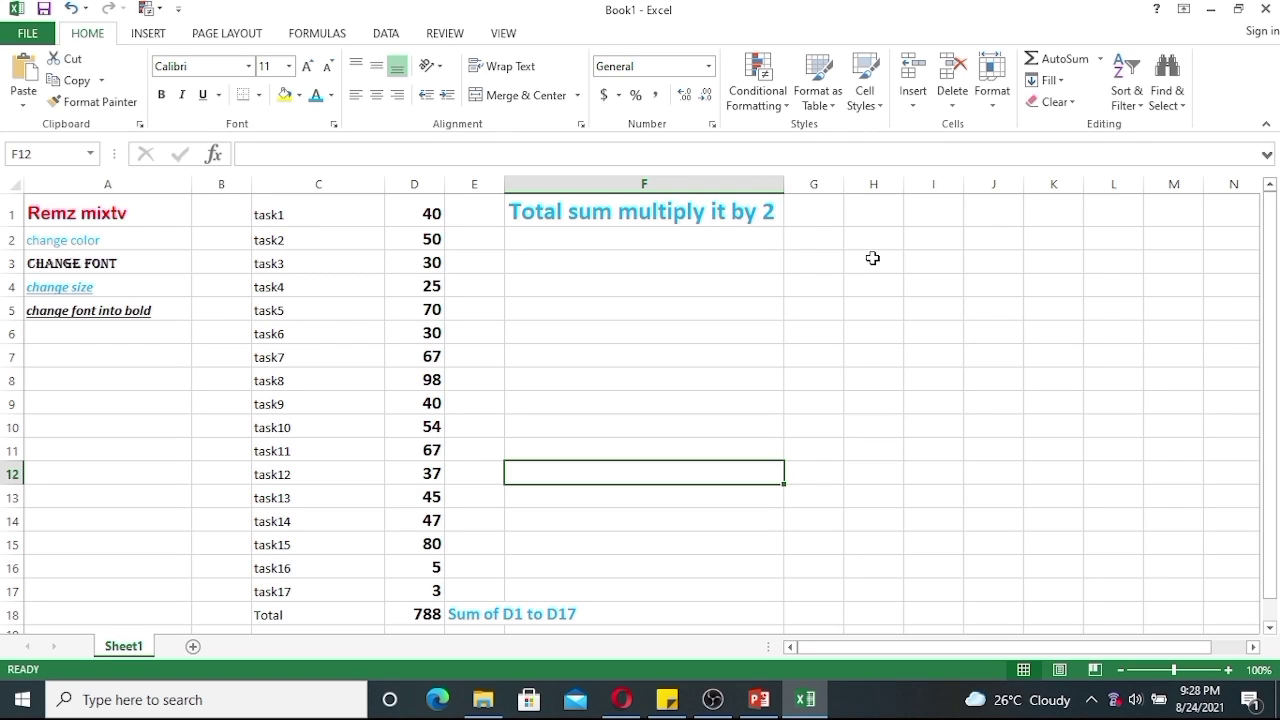
left_click(603, 266)
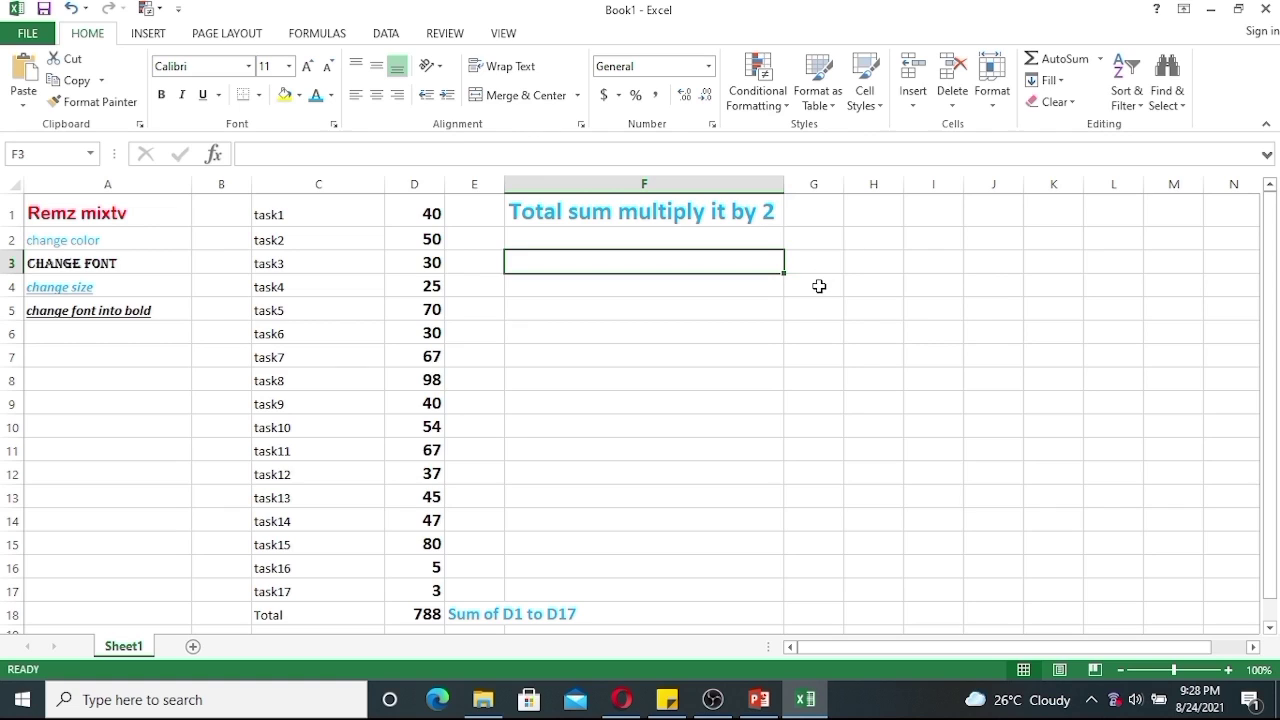
Enter the value 2 in cell G1 and try to make it light blue, bold and size 20
left_click(833, 216)
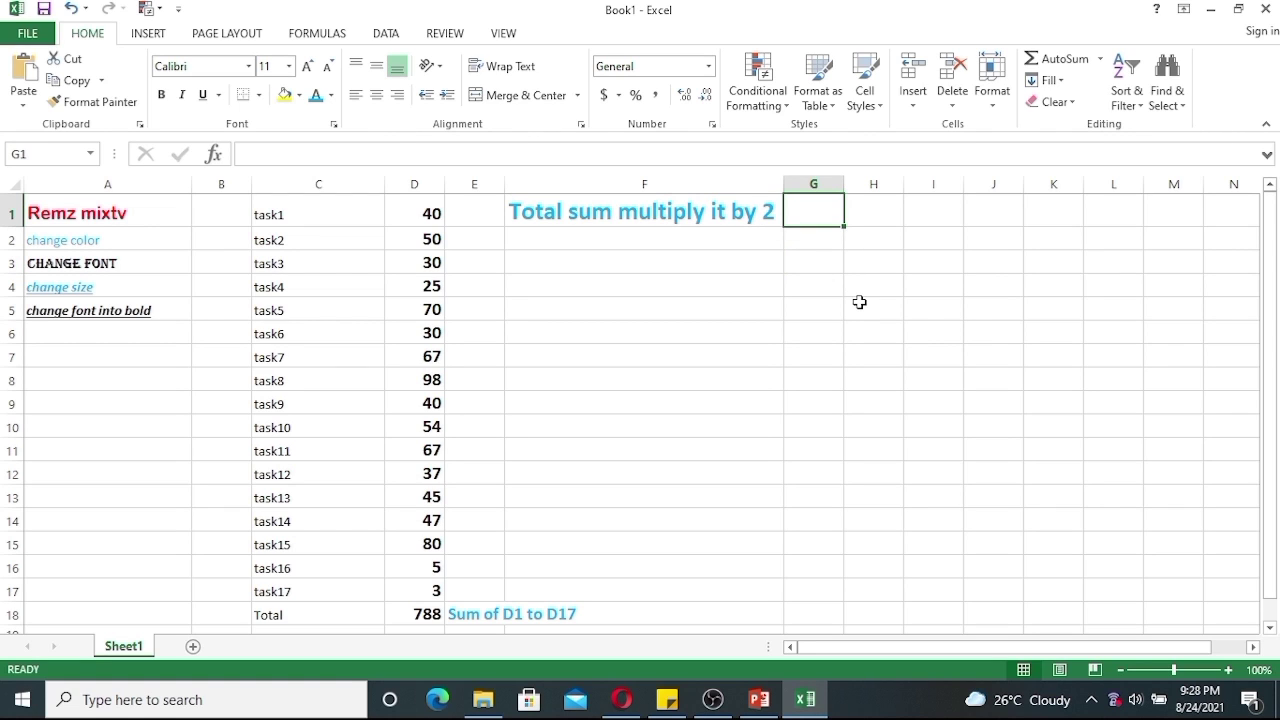
type("2")
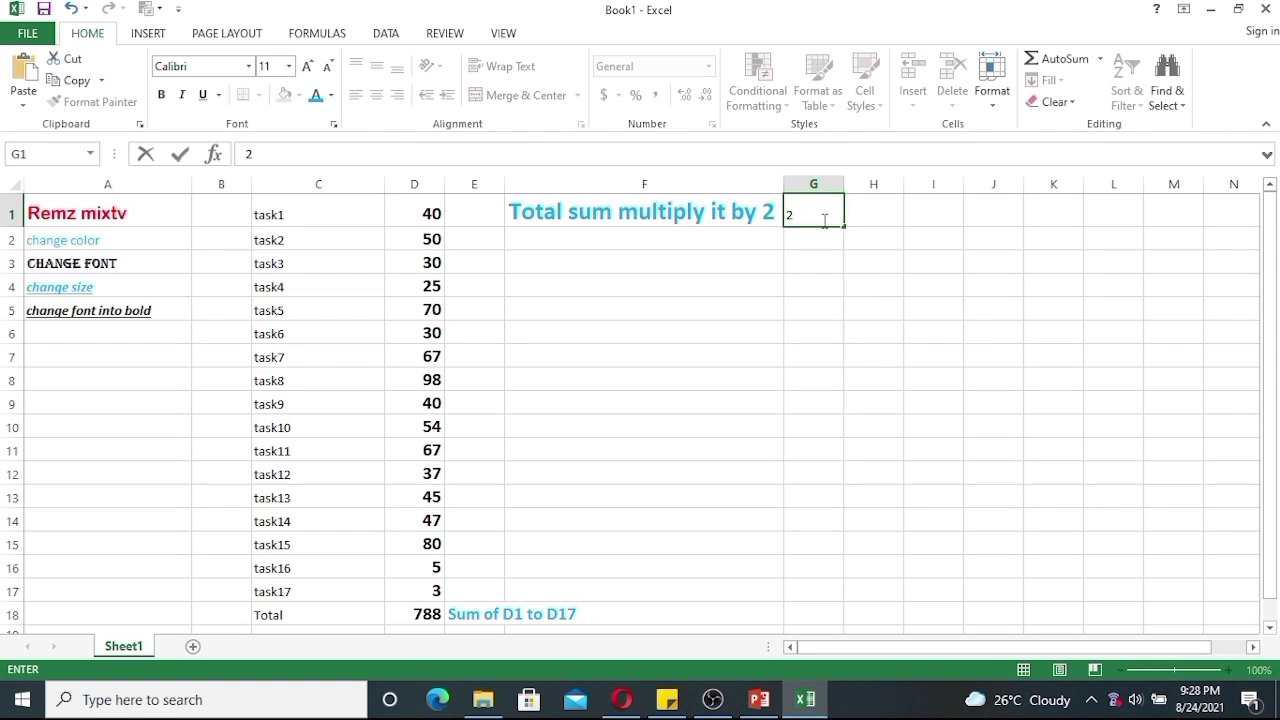
key("ctrl+b")
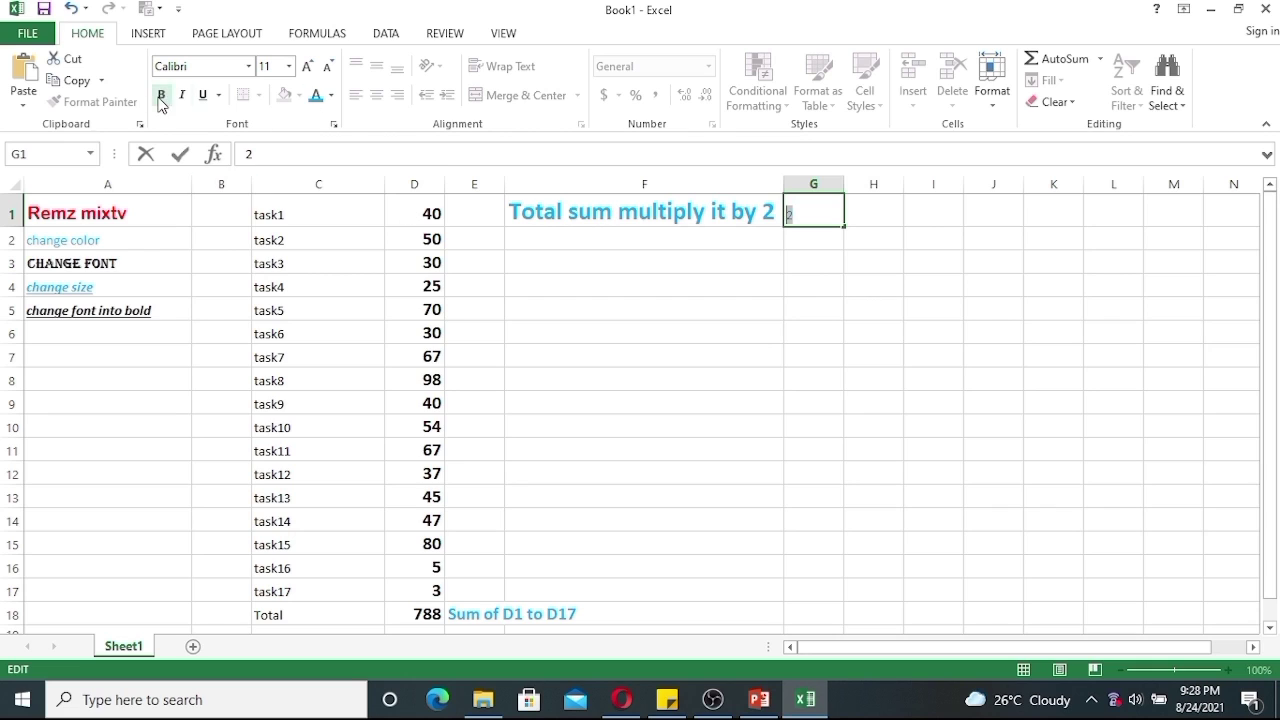
left_click(288, 66)
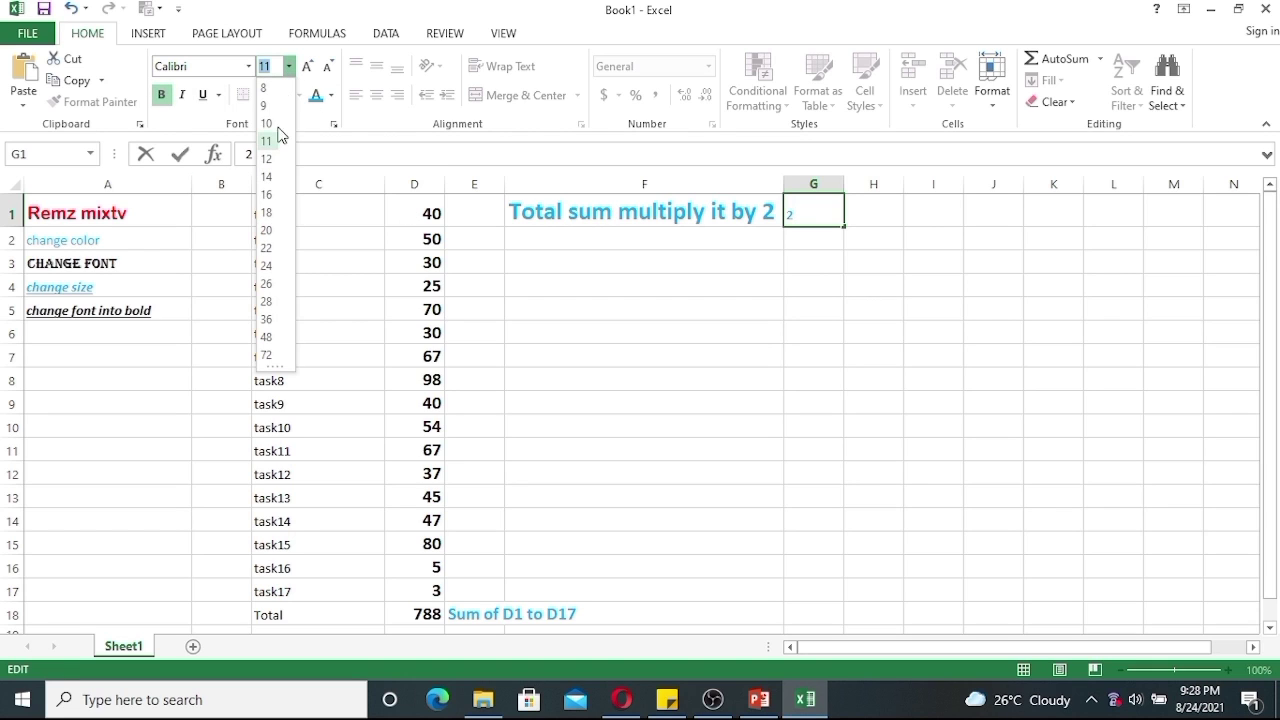
left_click(267, 232)
left_click(855, 289)
Format the value in cell G1 as bold, light blue, size 20 in the Arial Black font
left_click(829, 222)
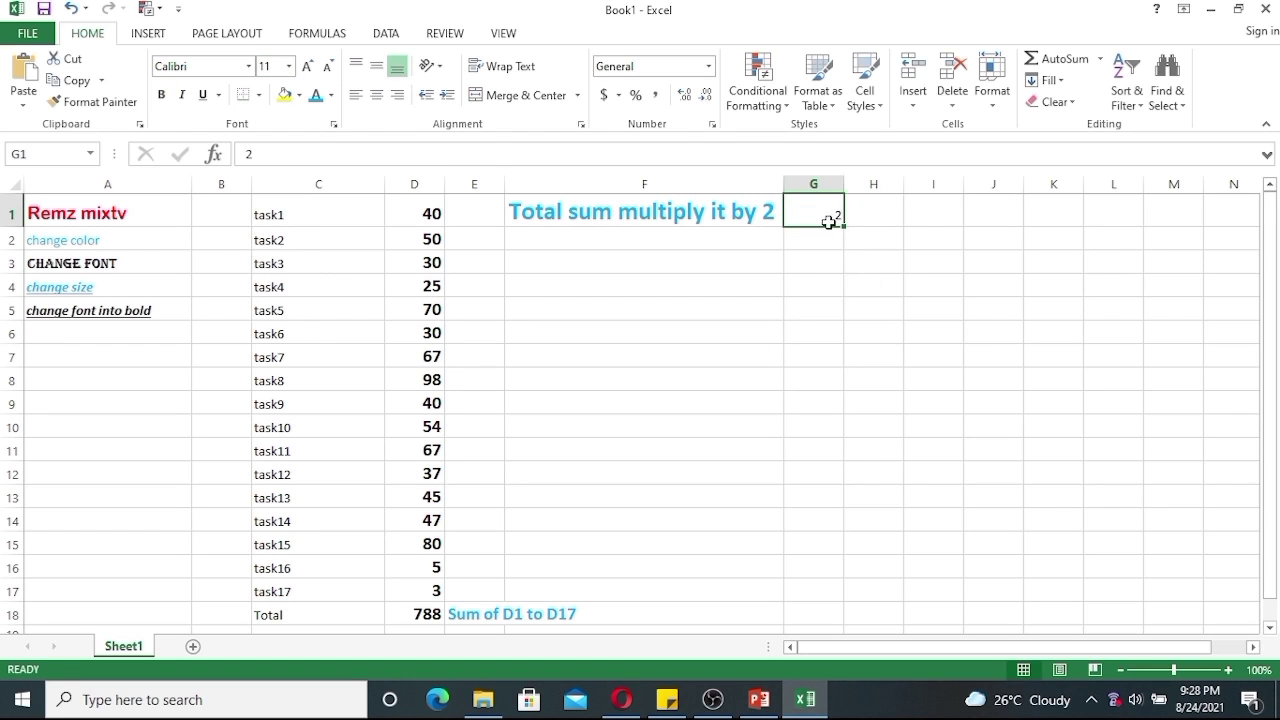
left_click(161, 95)
left_click(288, 66)
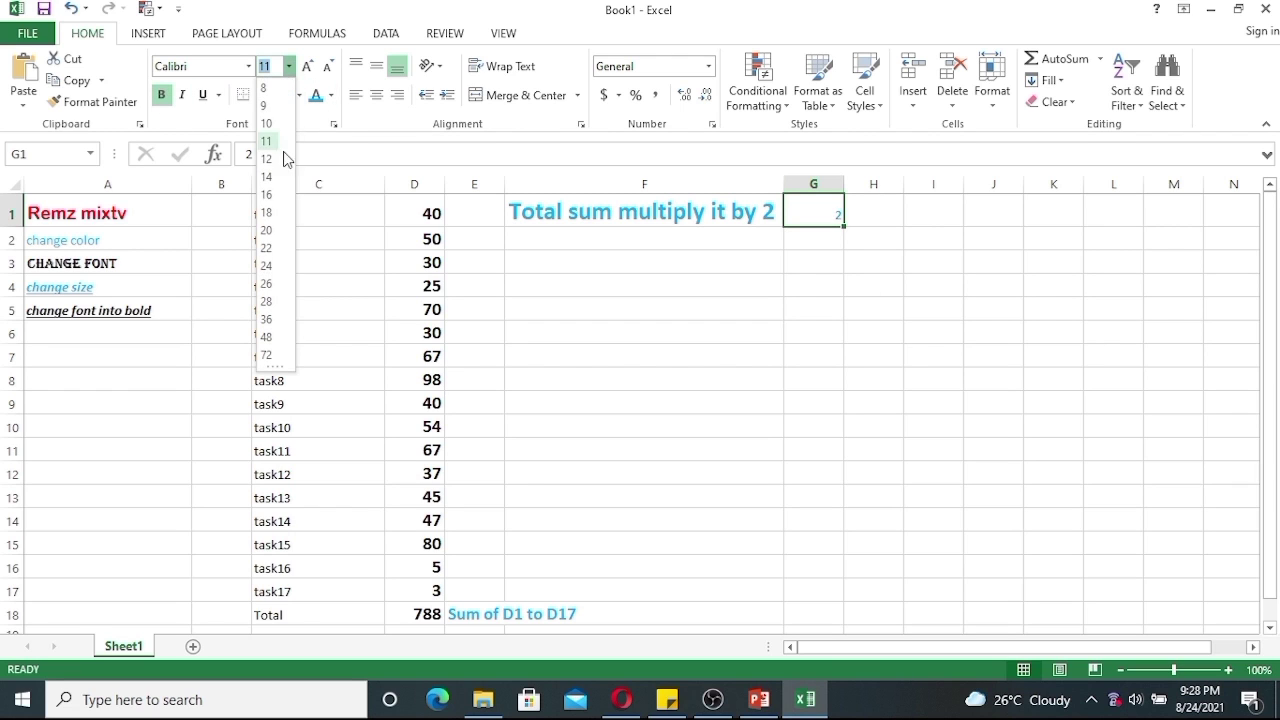
left_click(266, 230)
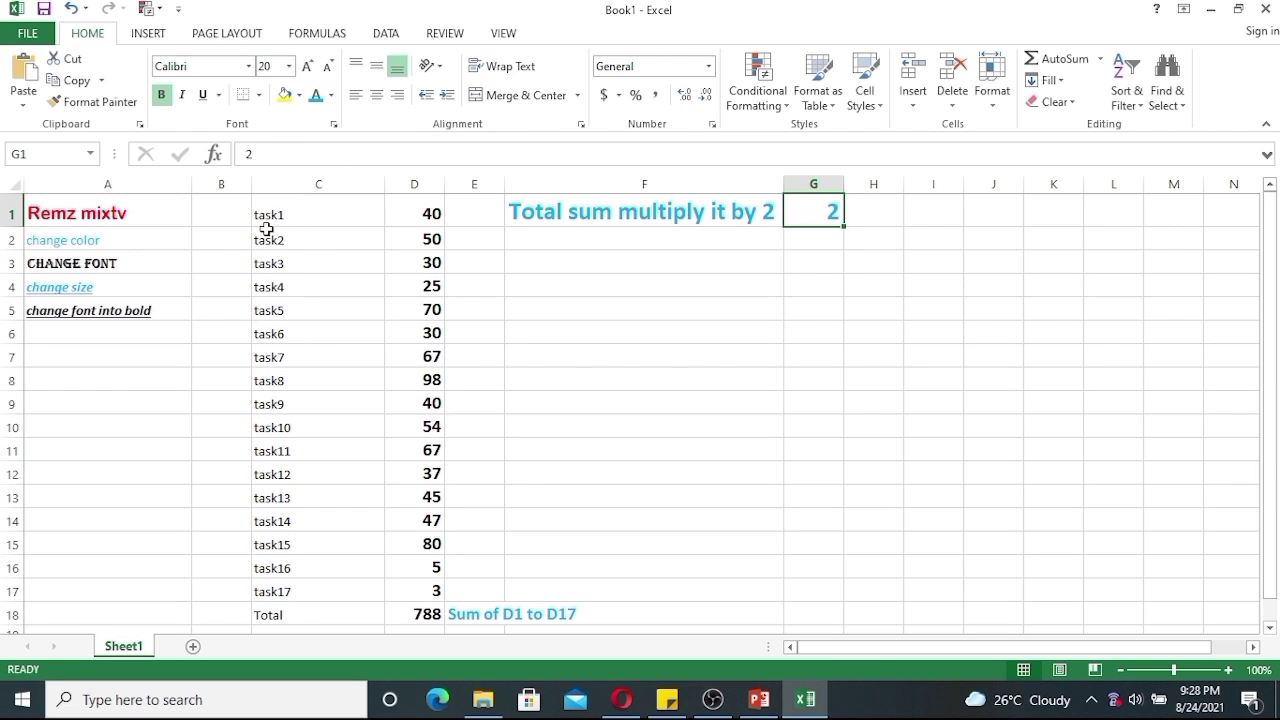
left_click(248, 66)
left_click(216, 250)
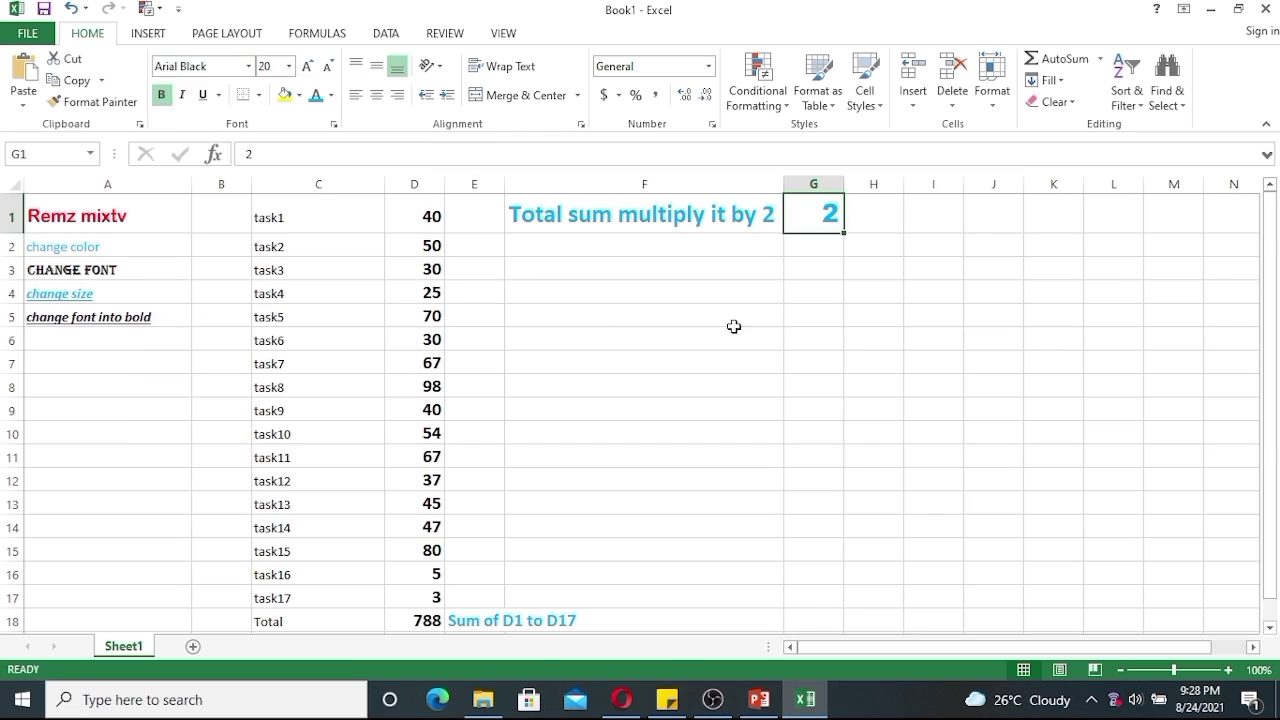
Enter the formula =D18*G1 in cell H1 to multiply the total by the value in G1
left_click(881, 214)
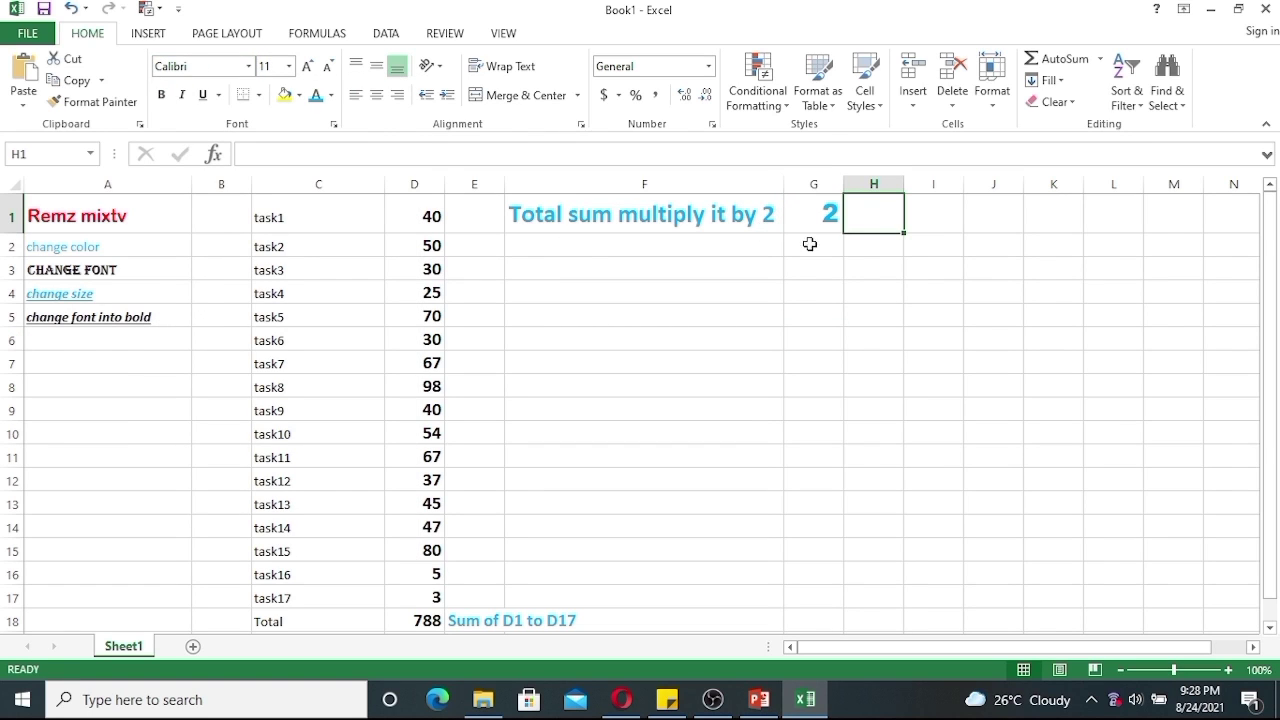
left_click(270, 157)
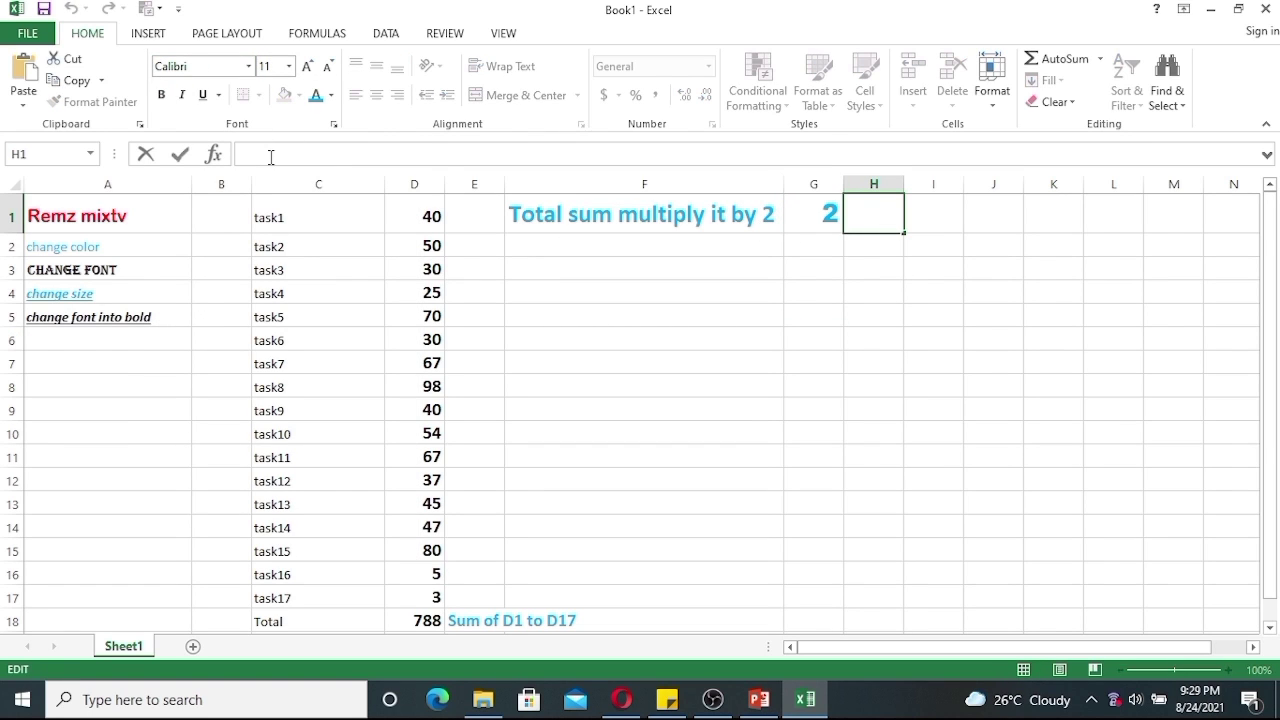
type("=")
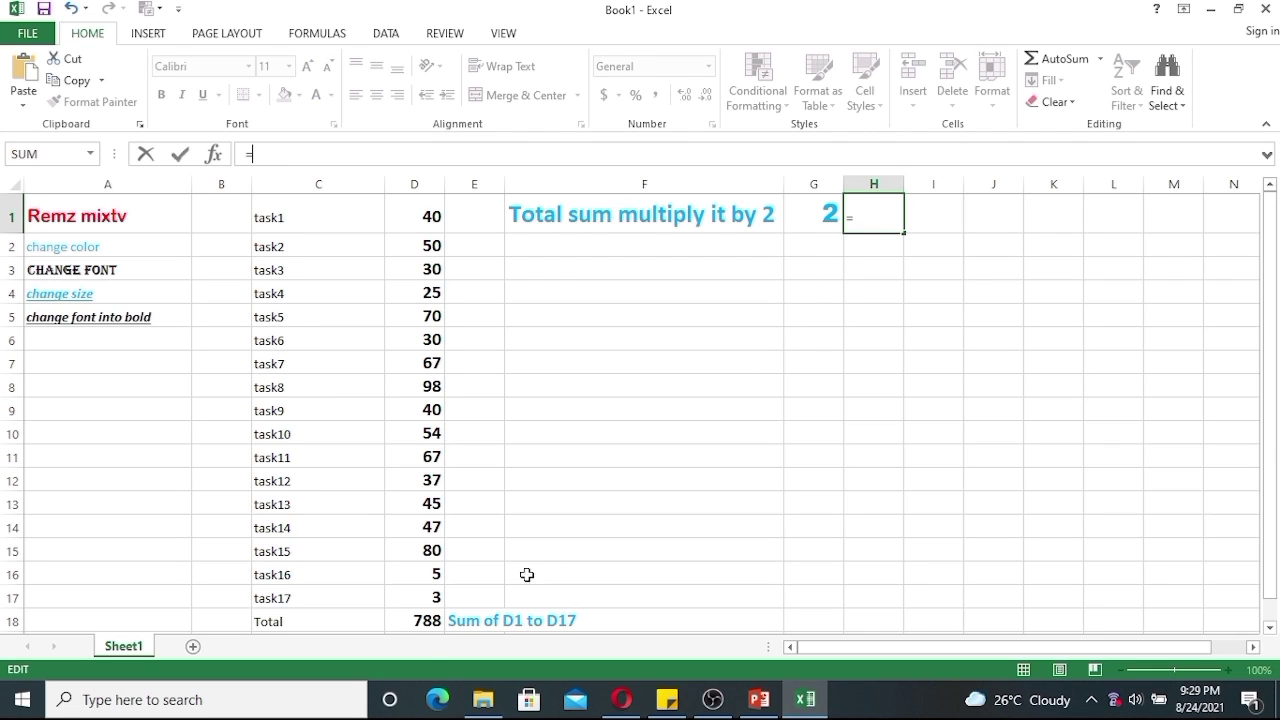
scroll(470, 510, "down", 3)
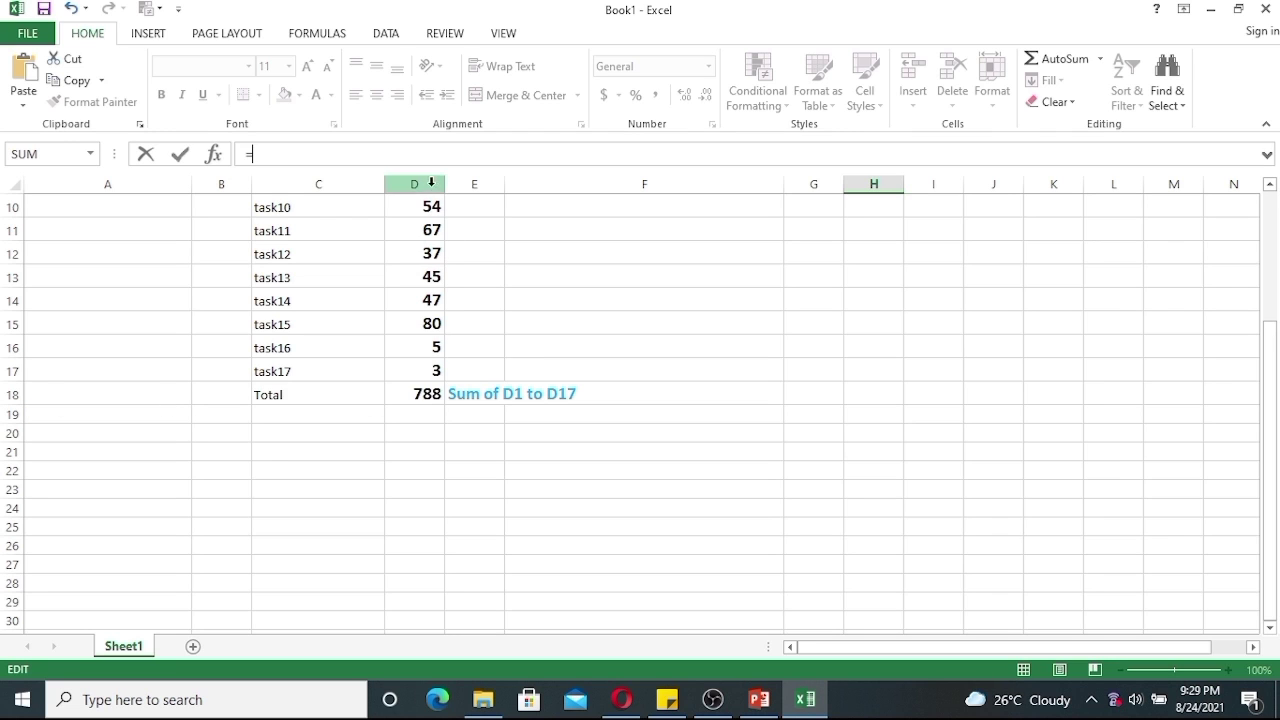
scroll(884, 286, "up", 3)
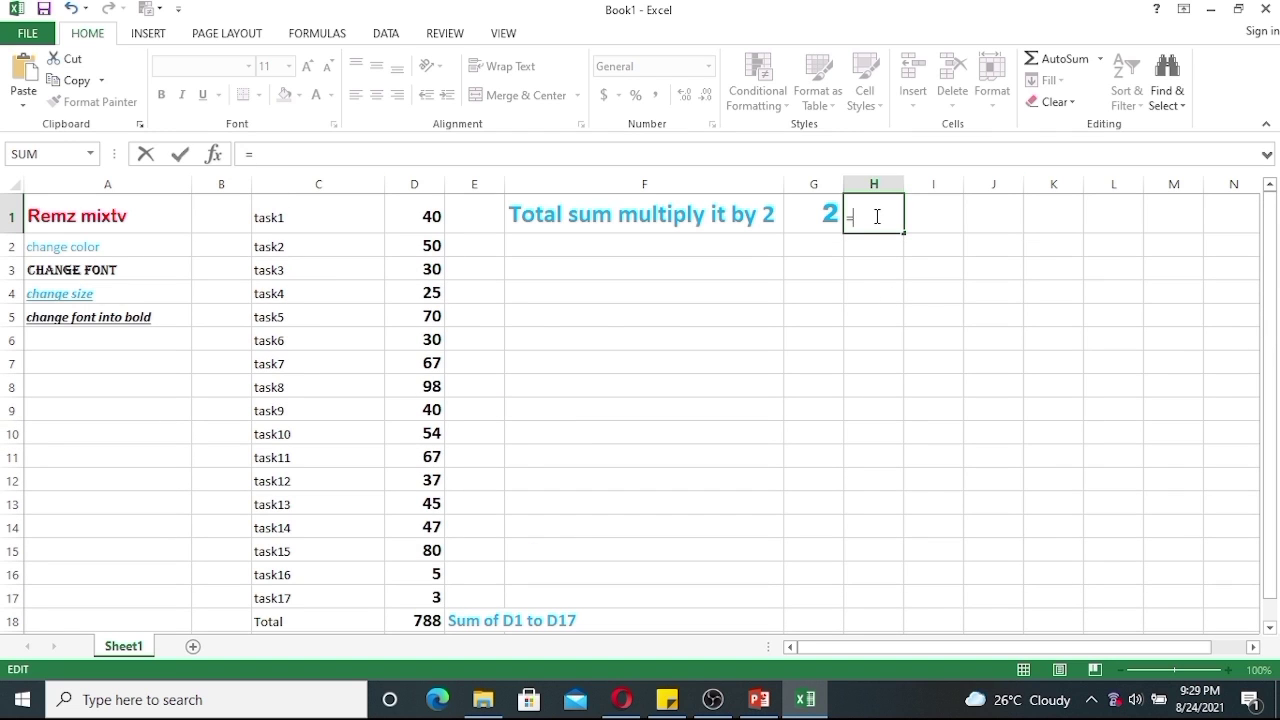
type("D18*")
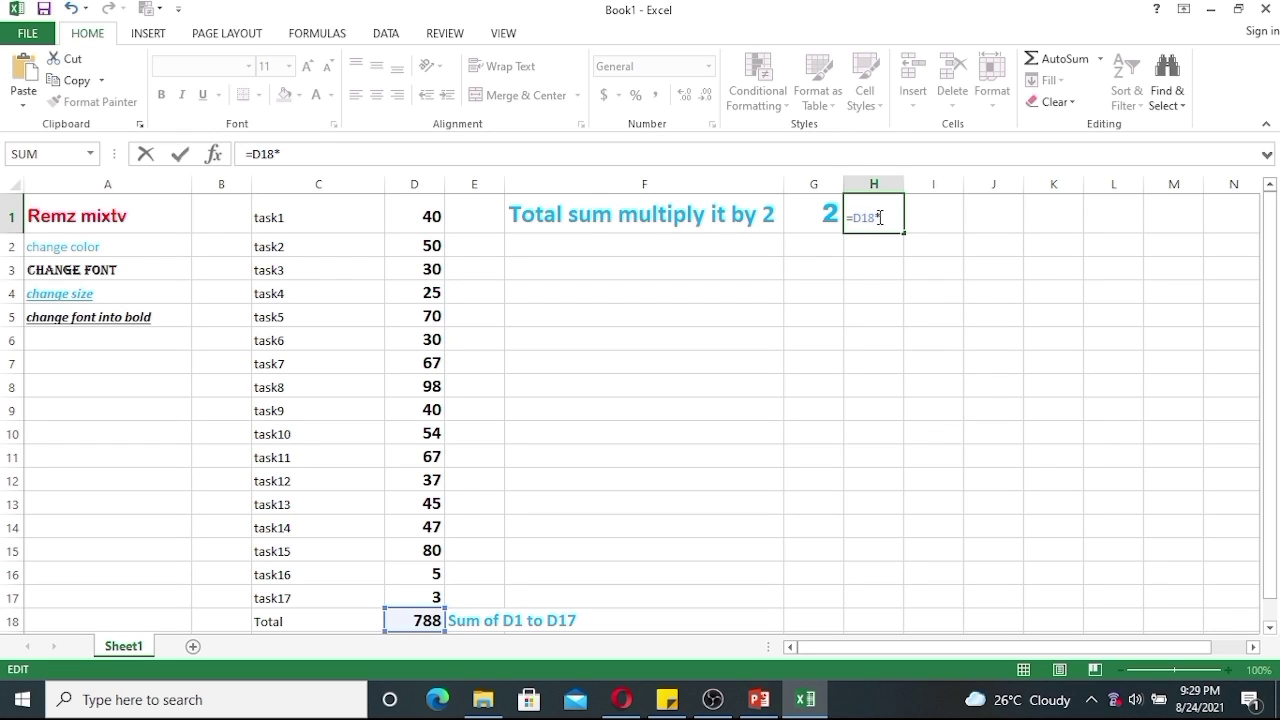
left_click(822, 225)
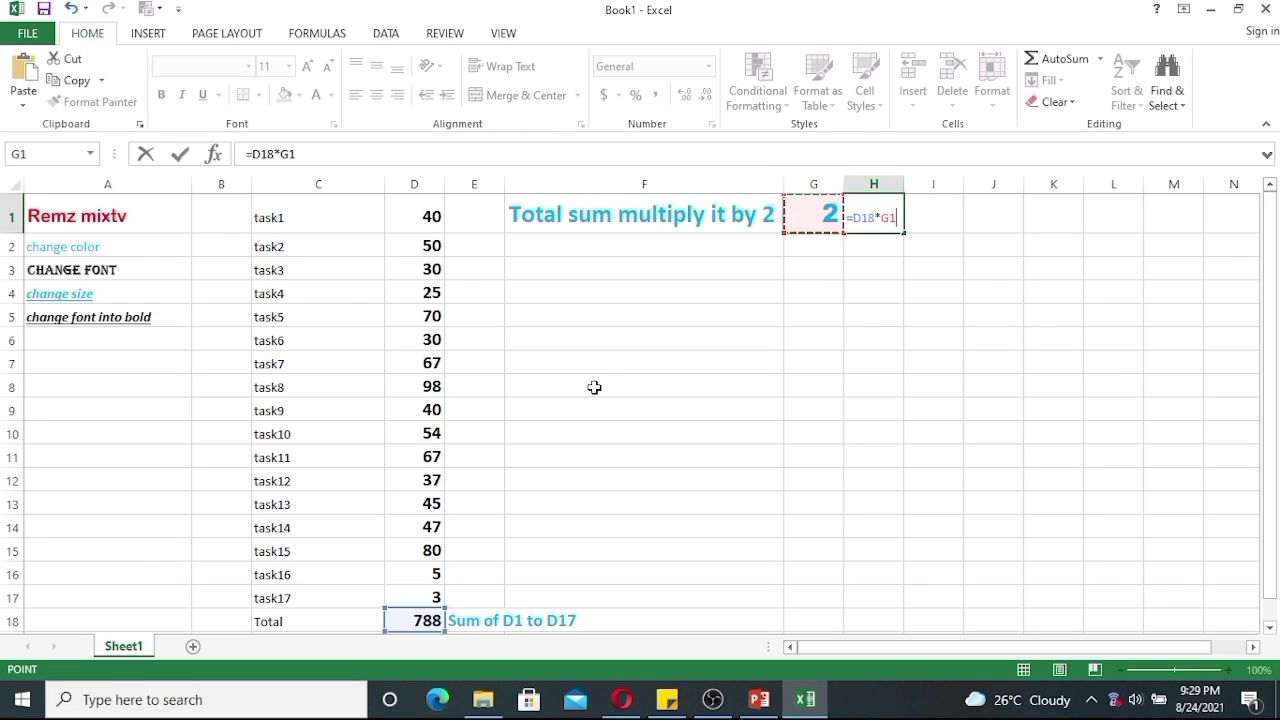
key("Return")
Make the result in cell H1 bold, size 20 and red
left_click(886, 226)
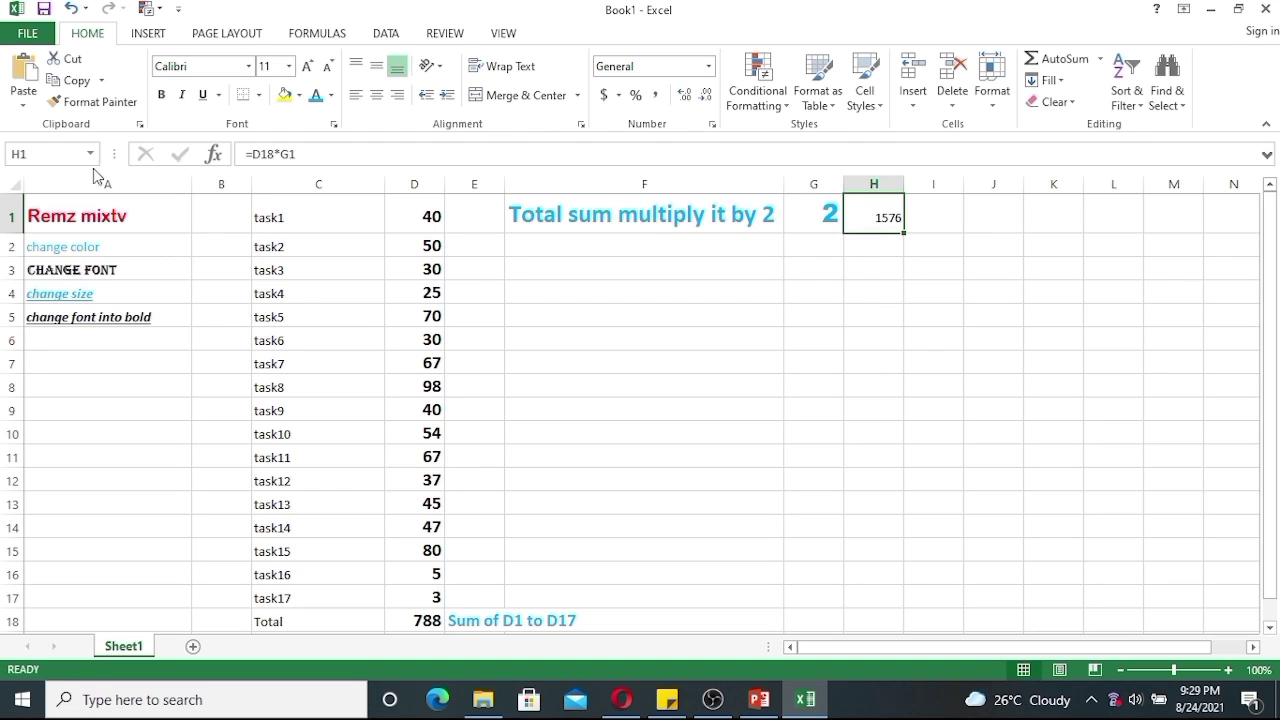
left_click(316, 95)
left_click(161, 94)
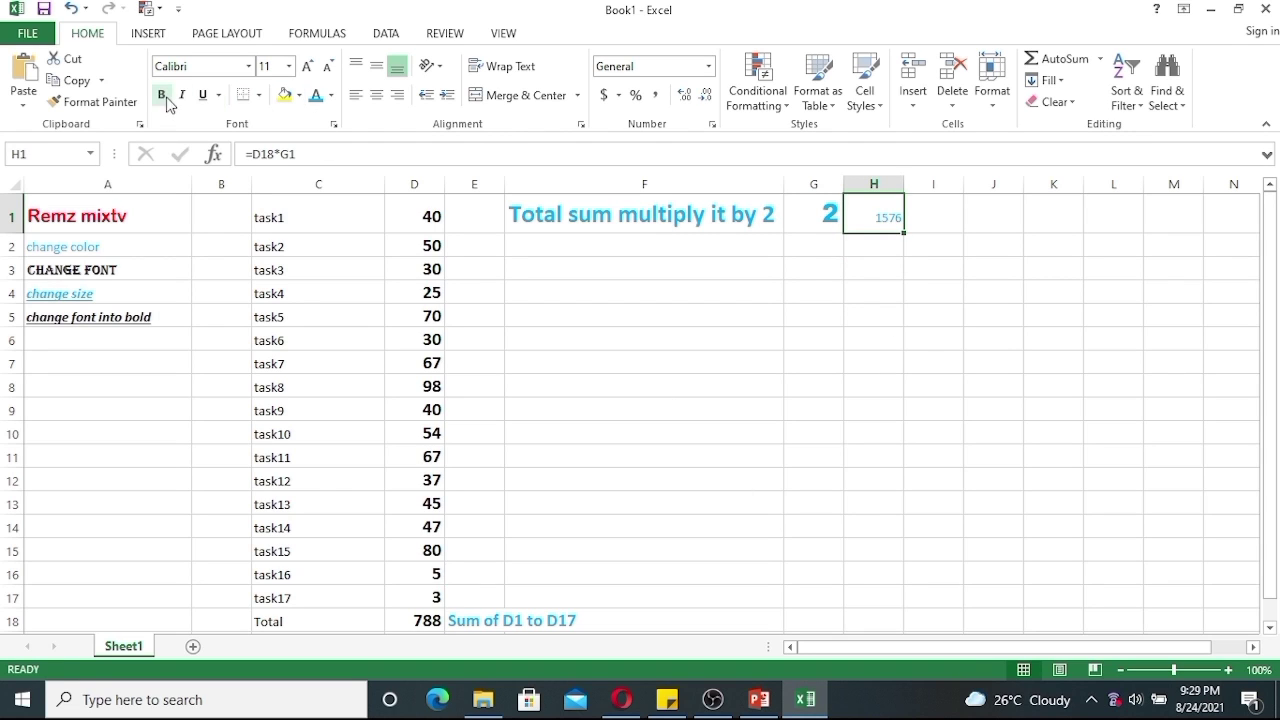
left_click(289, 66)
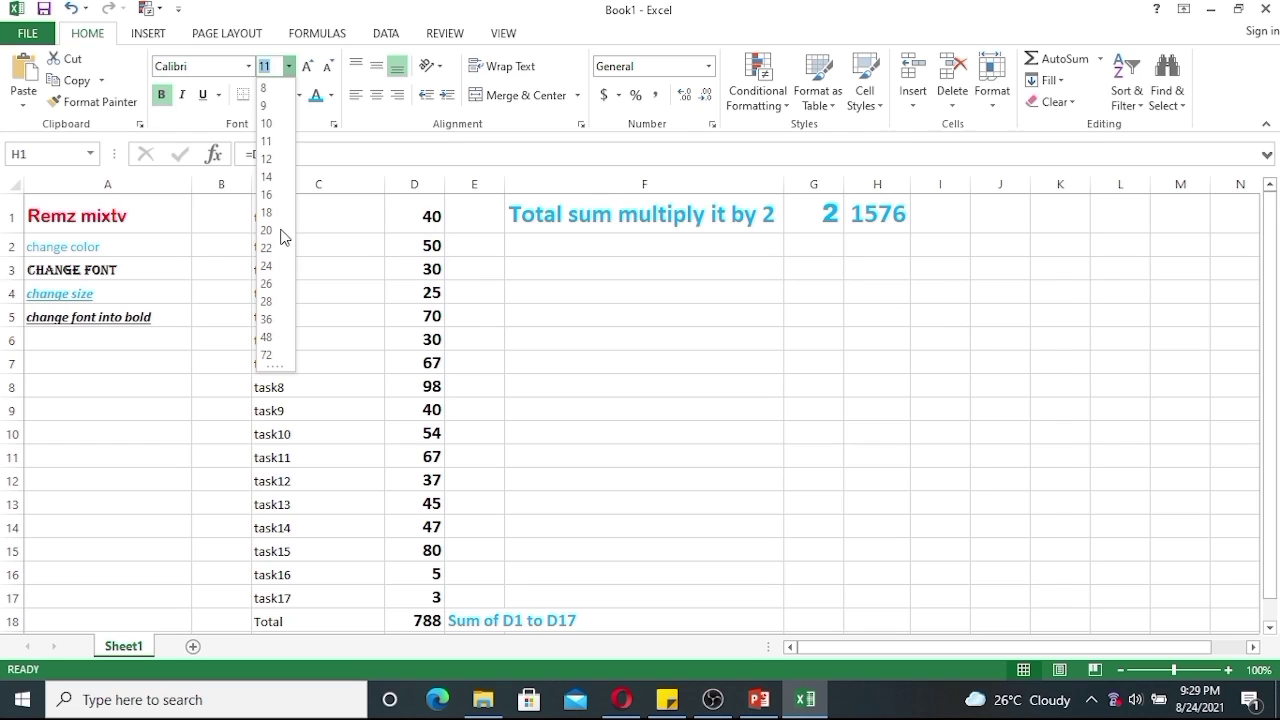
left_click(281, 232)
left_click(331, 95)
left_click(329, 263)
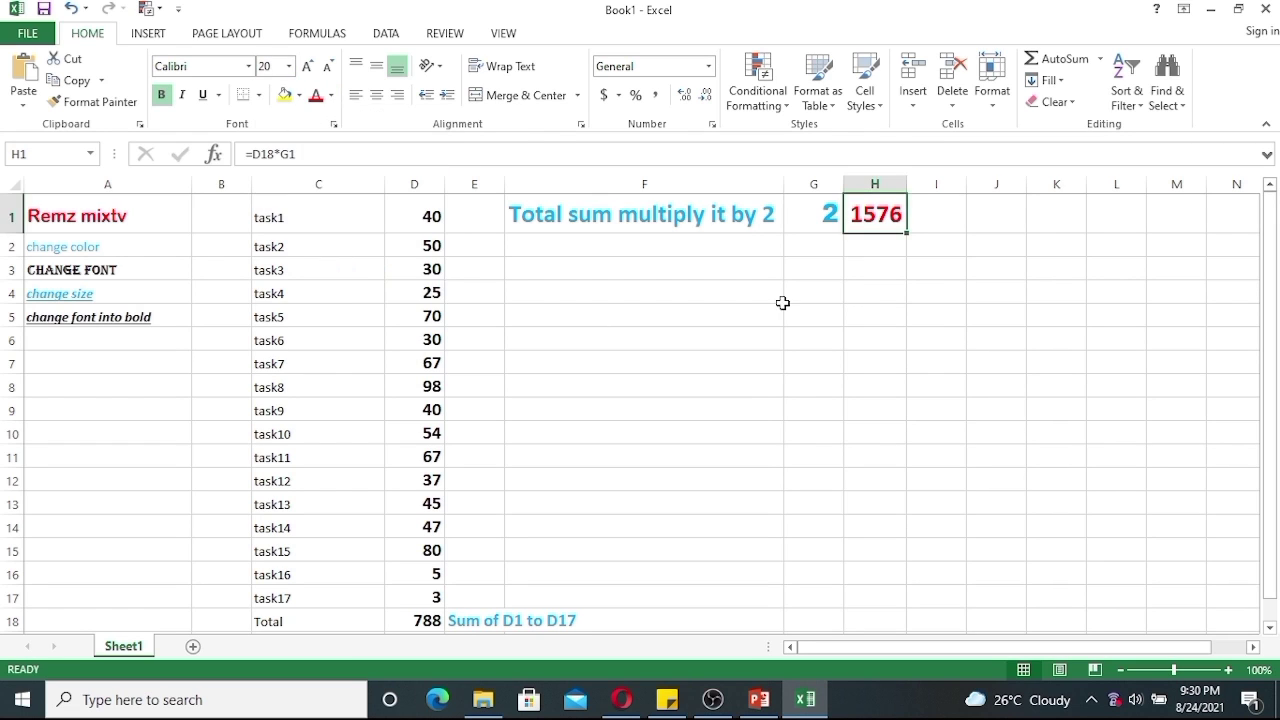
Review the multiplication formula in cell H1 and the cells it refers to
left_click(808, 294)
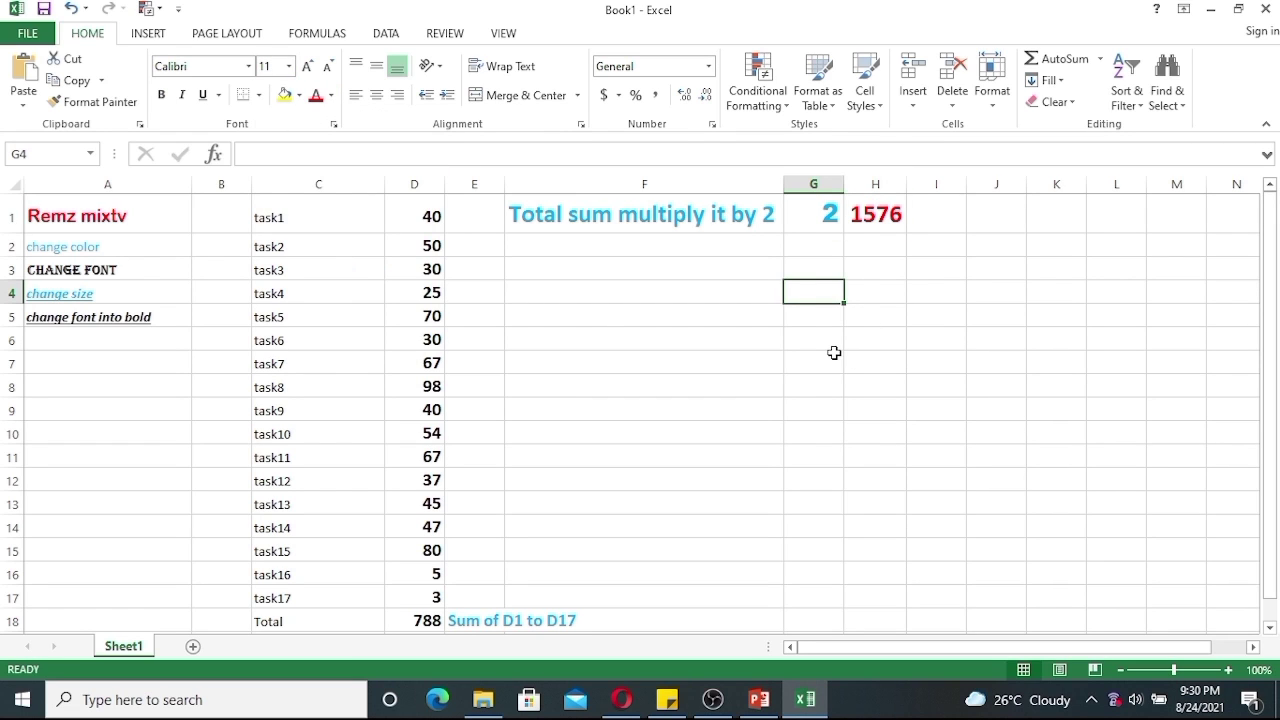
left_click(880, 221)
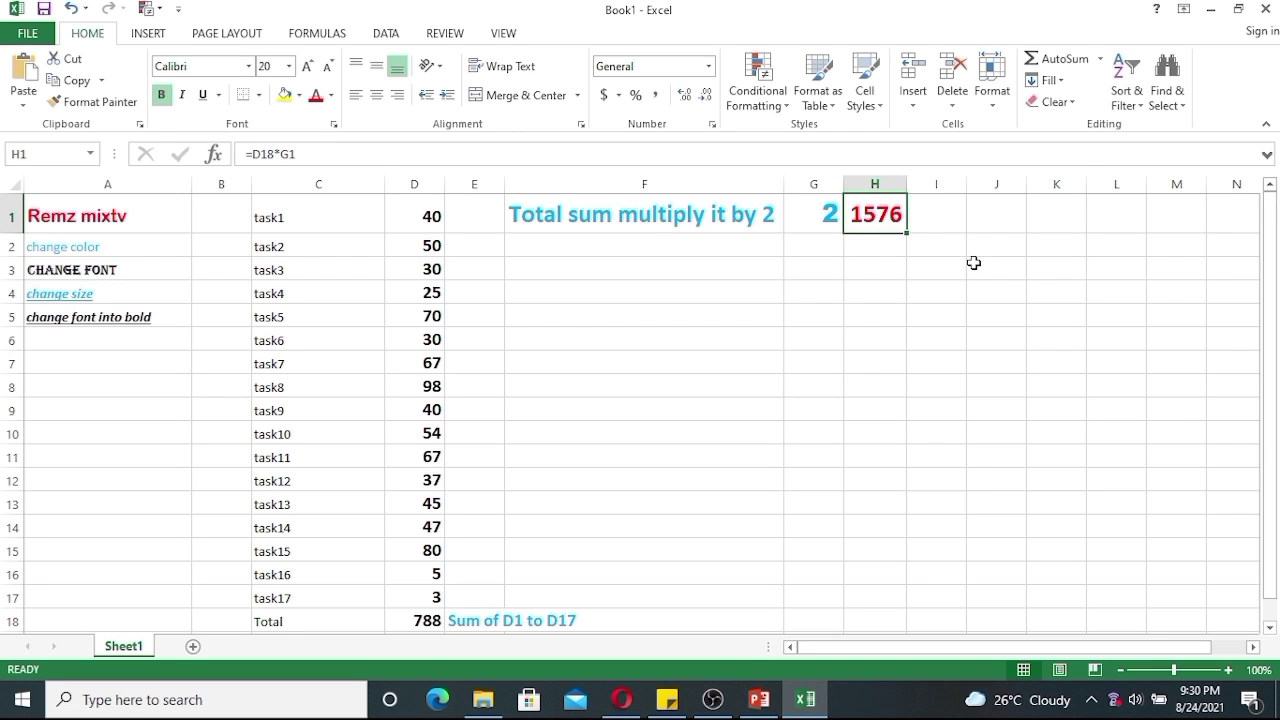
key("F2")
left_click(900, 268)
left_click(878, 216)
Enter the note "Just press enter if you are done entering the formula" in cell I1
left_click(944, 226)
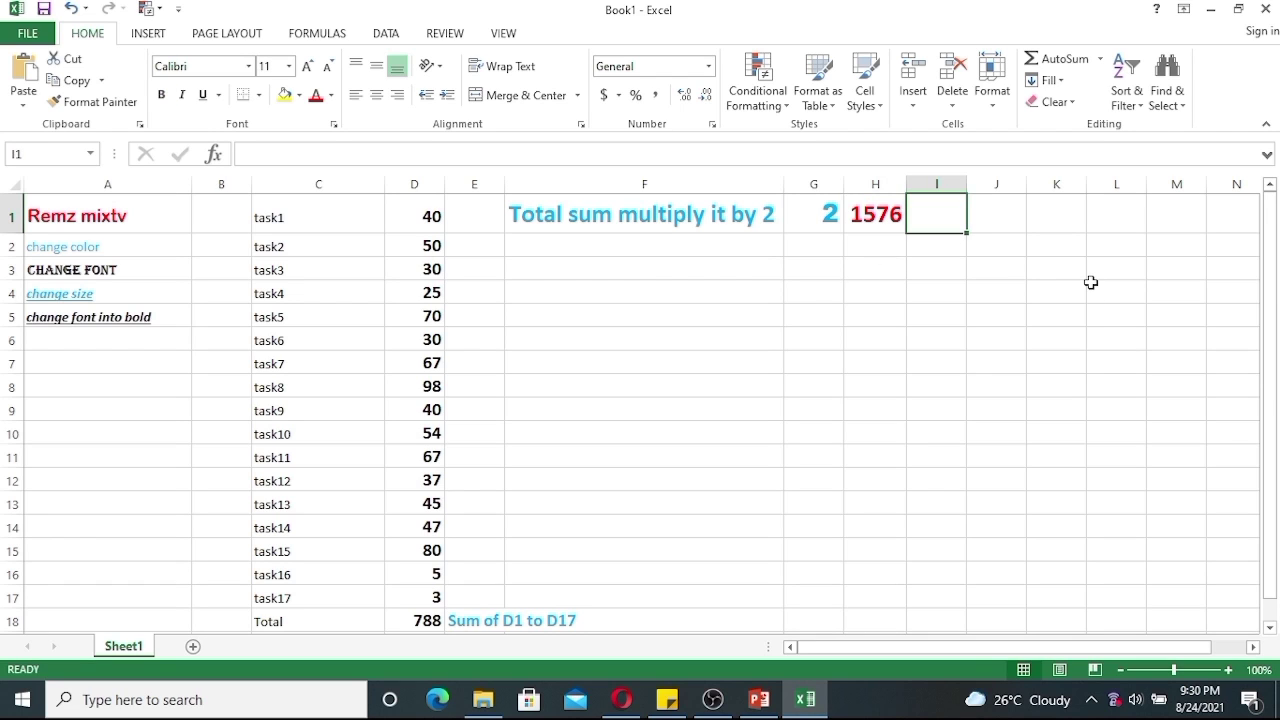
type("just press en")
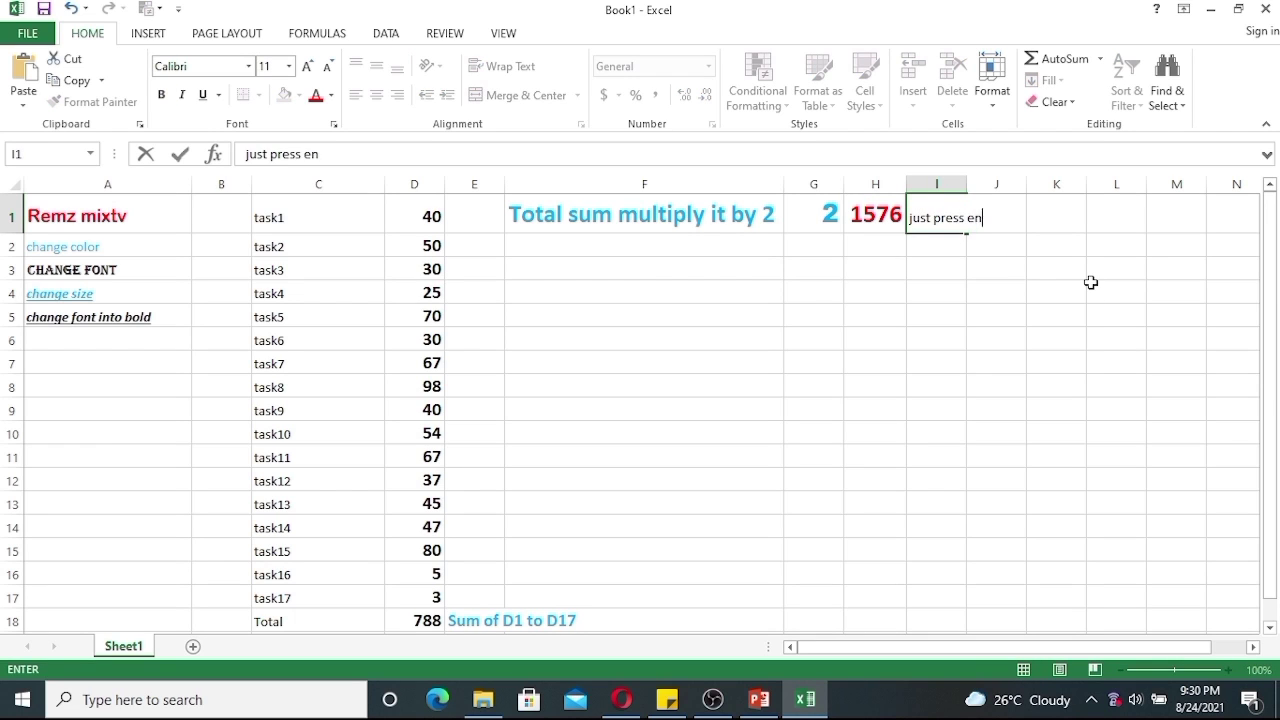
type("ter if you are done entering the")
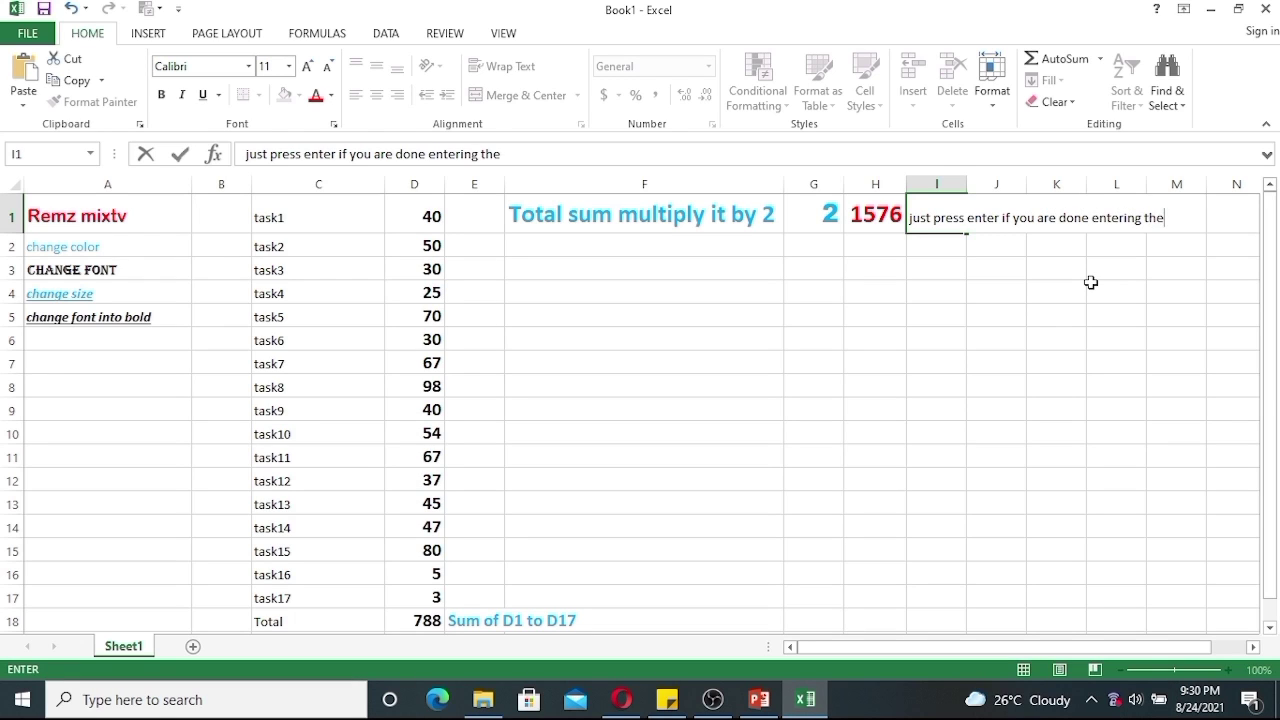
type(" formu")
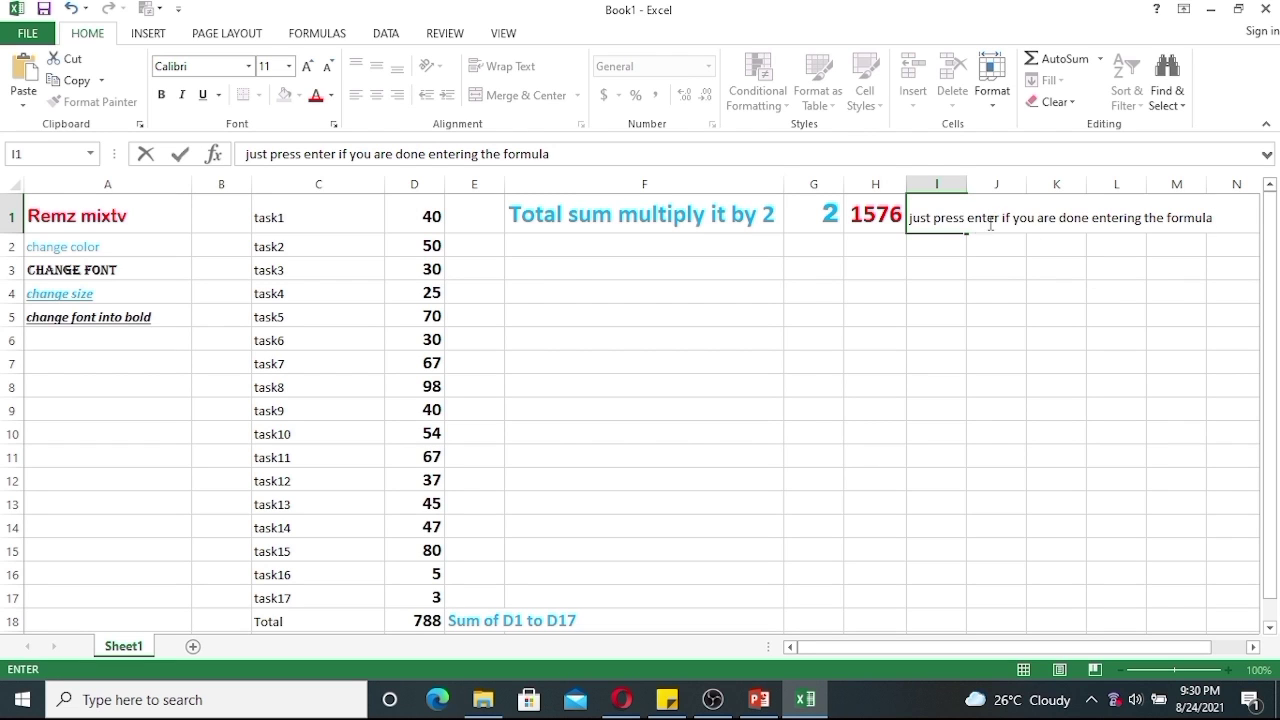
type("la")
left_click(926, 322)
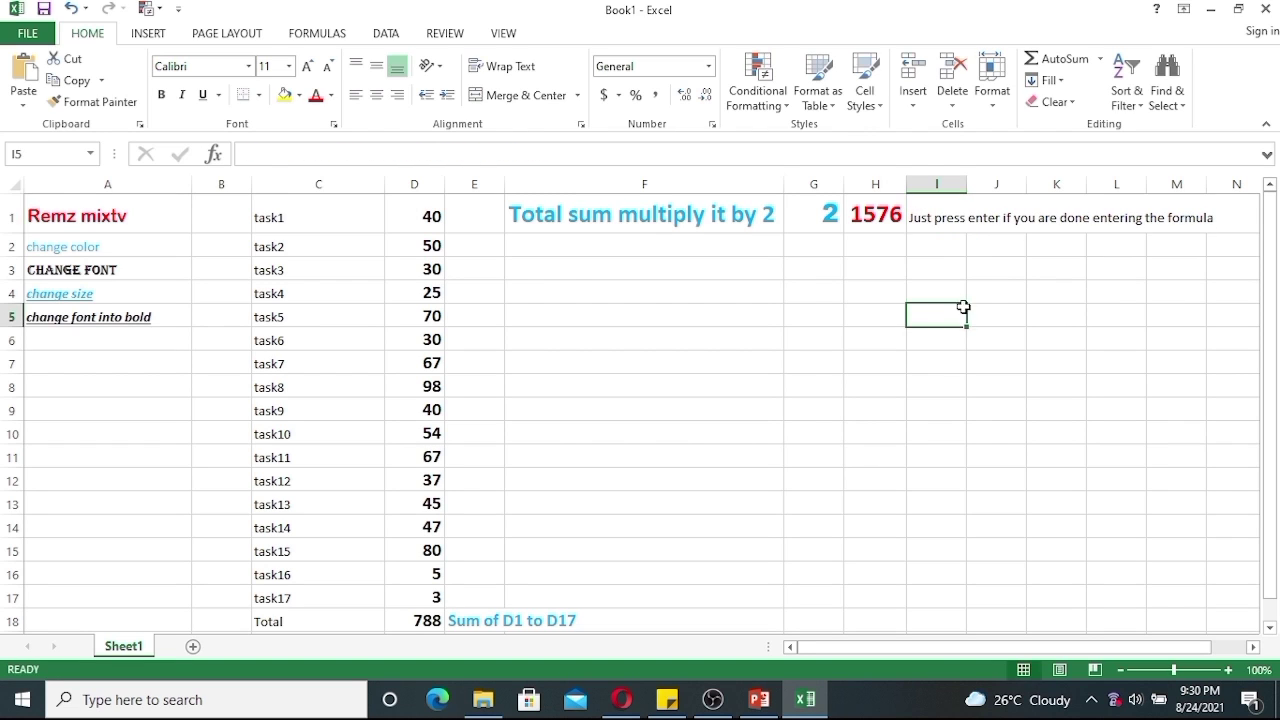
Format the note in cell I1 as purple, size 24 text in the Arial Rounded MT Bold font
left_click(922, 218)
left_click_drag(584, 154, 236, 153)
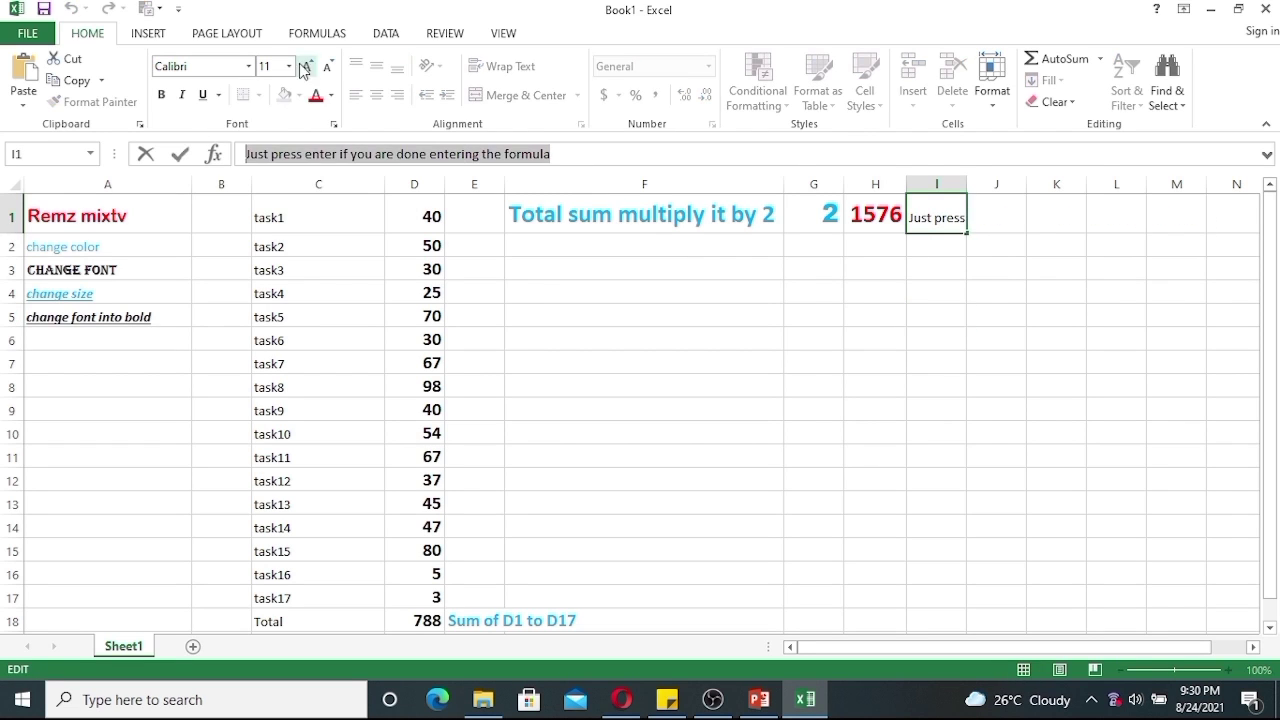
left_click(331, 95)
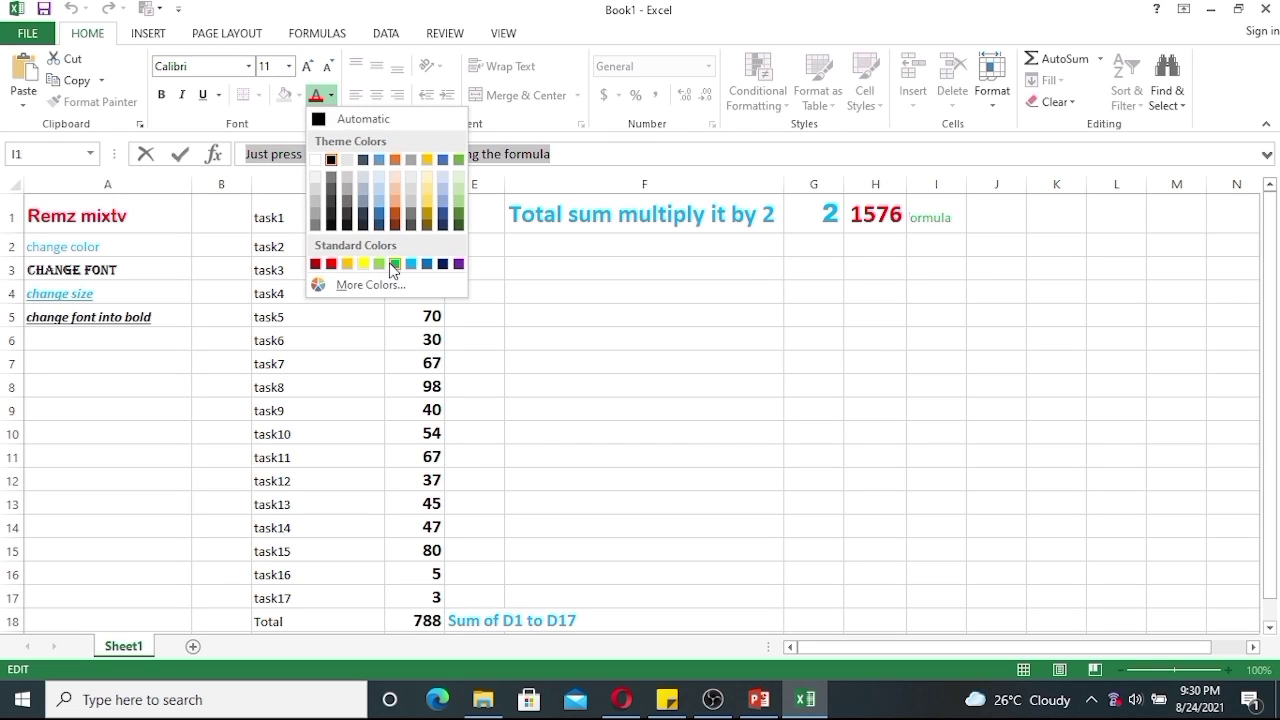
left_click(458, 263)
left_click(250, 66)
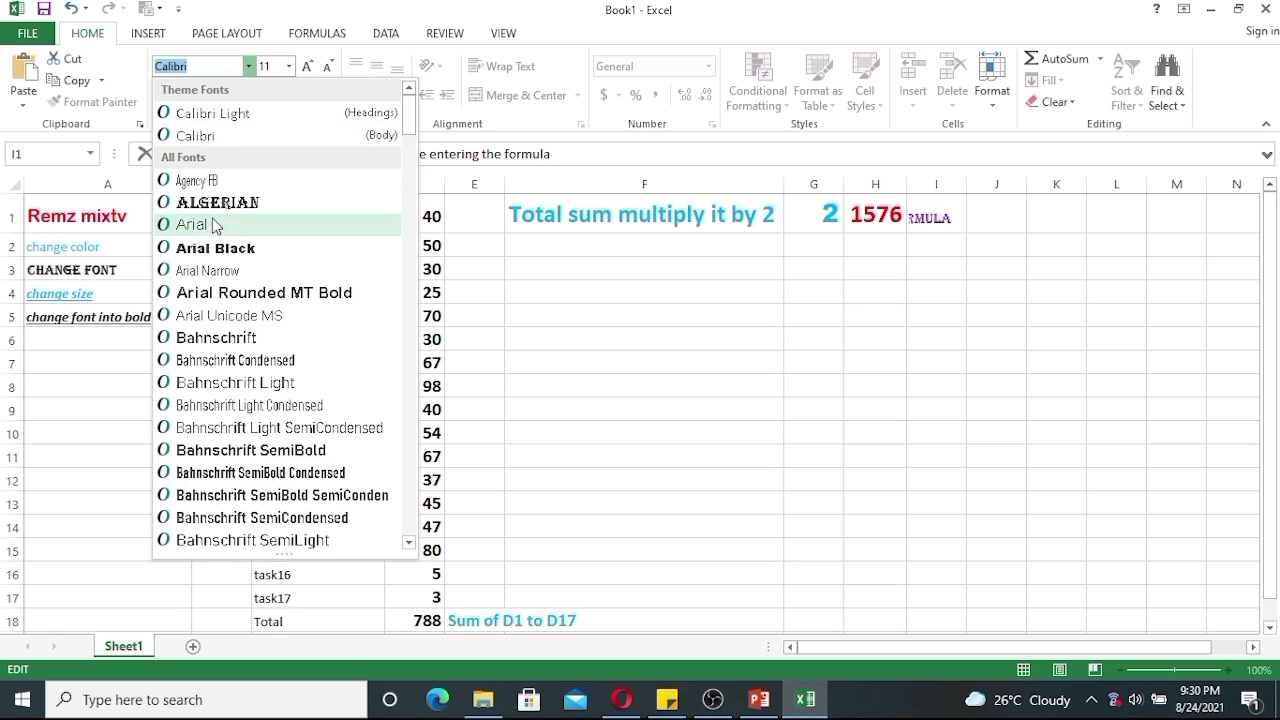
left_click(220, 291)
left_click(288, 66)
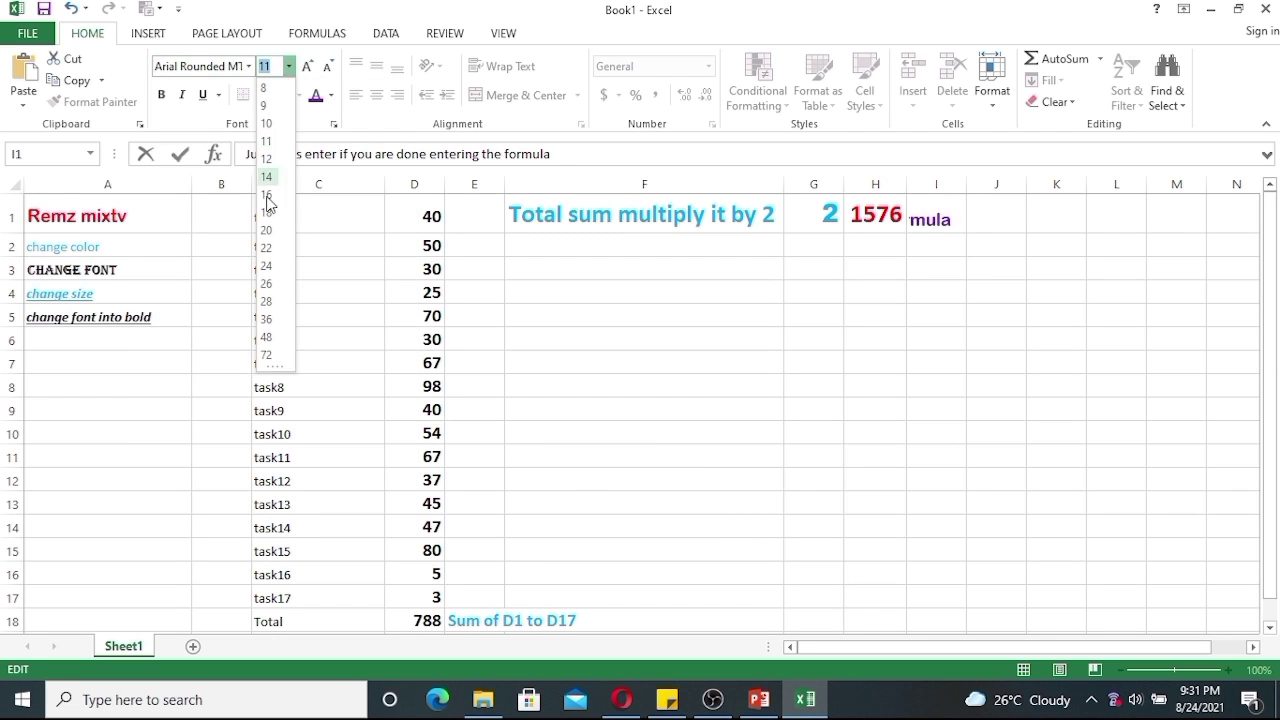
left_click(266, 266)
left_click(720, 455)
Reduce the font size of the note in cell I1 to 18
left_click_drag(1095, 652, 1192, 651)
left_click(770, 217)
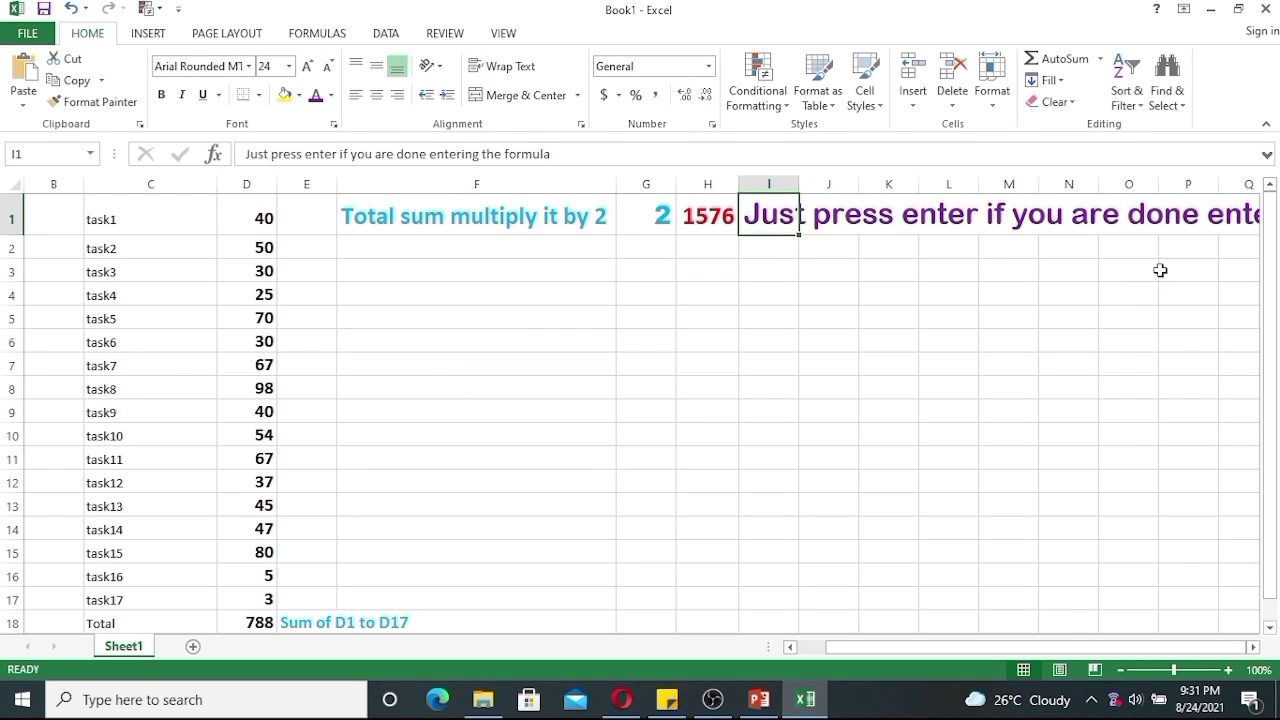
key("shift+Right")
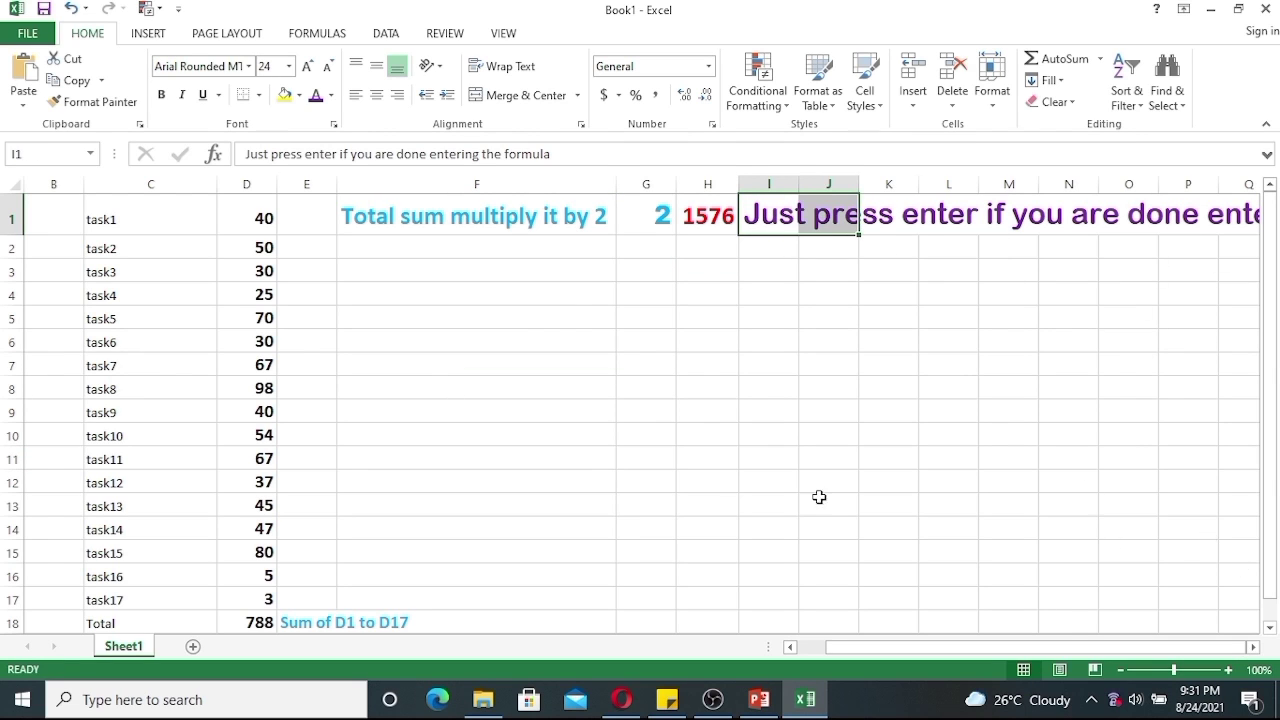
left_click_drag(575, 153, 236, 160)
left_click(289, 66)
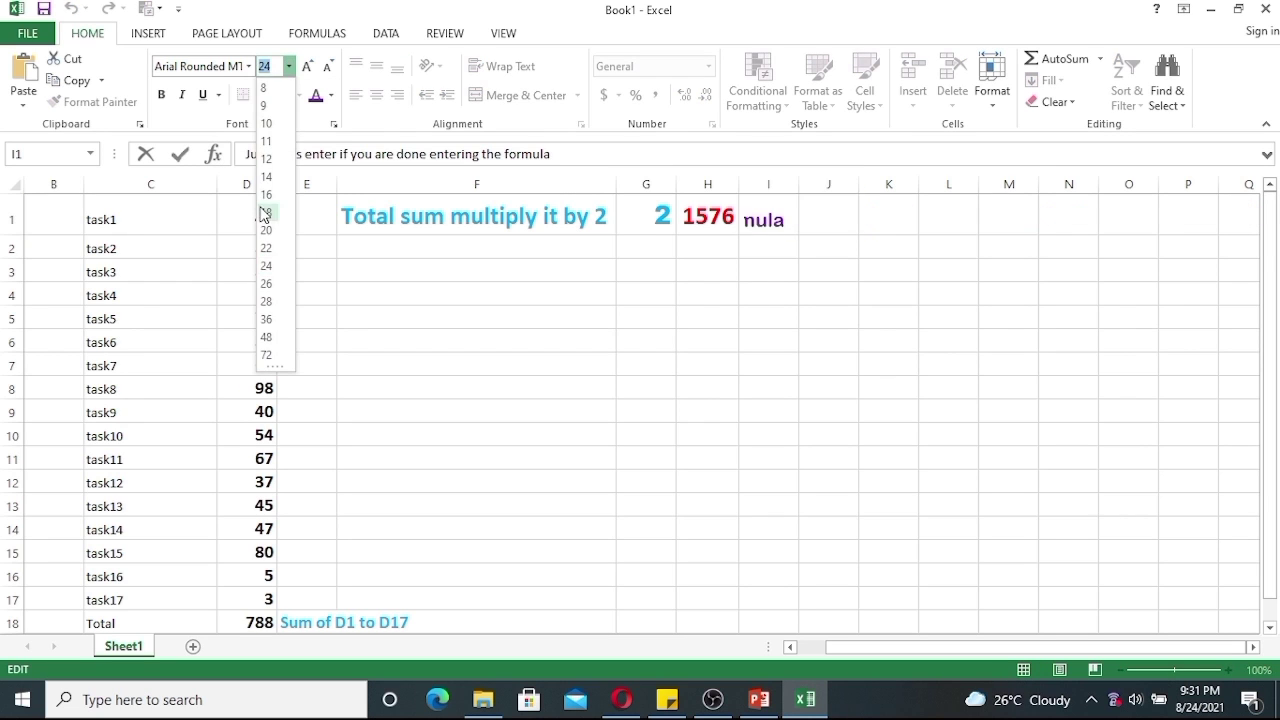
left_click(262, 212)
left_click(660, 345)
left_click(289, 67)
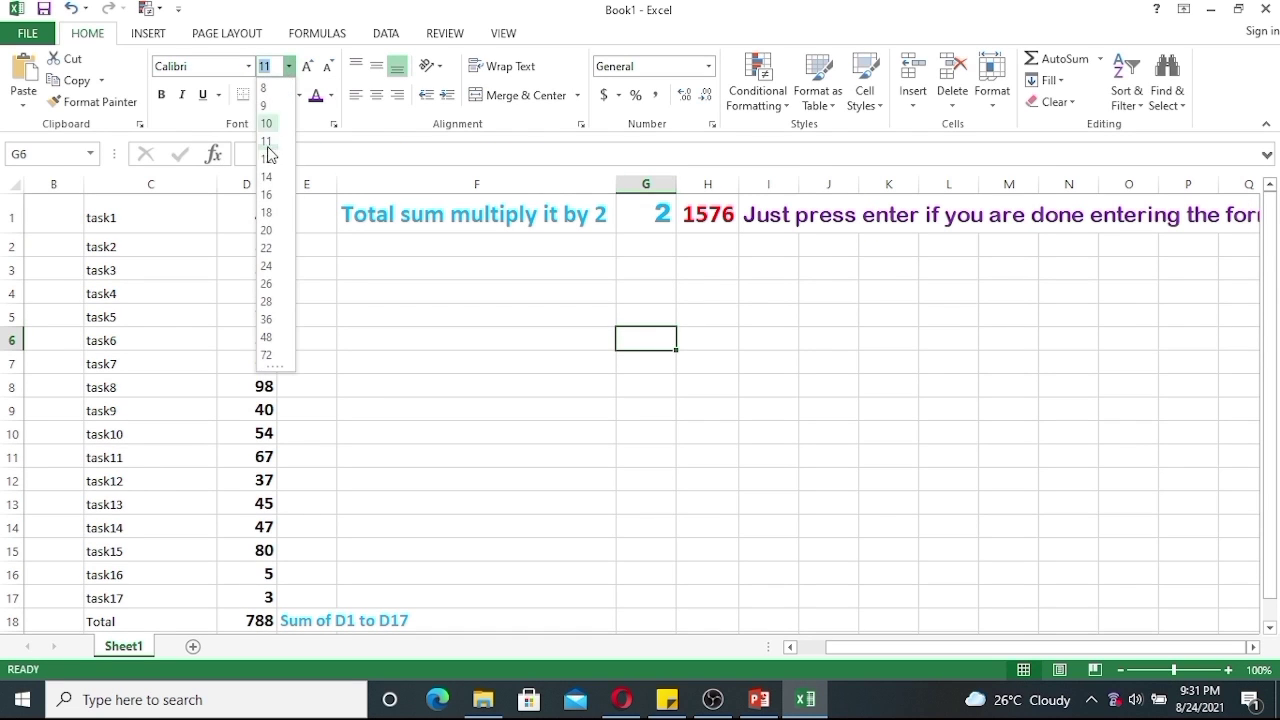
left_click(268, 142)
left_click(890, 415)
Set the font size of the note in cell I1 to 16
left_click(775, 216)
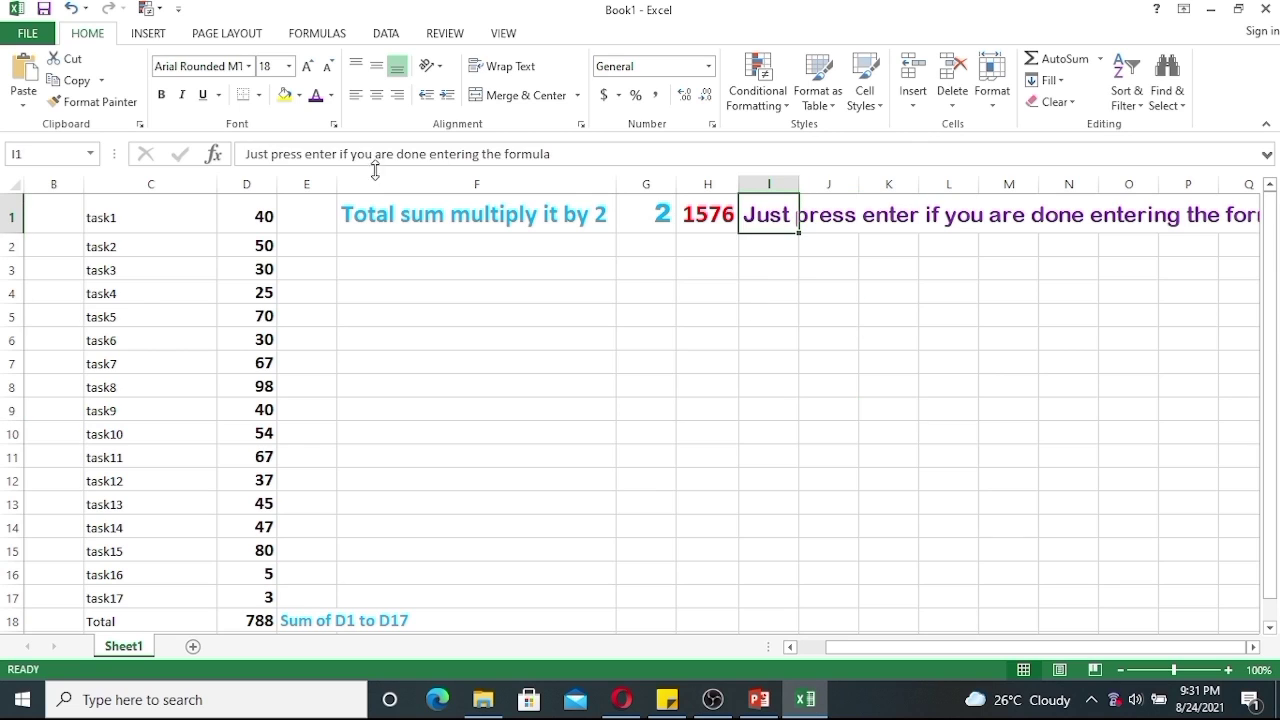
left_click_drag(612, 155, 242, 155)
left_click(289, 66)
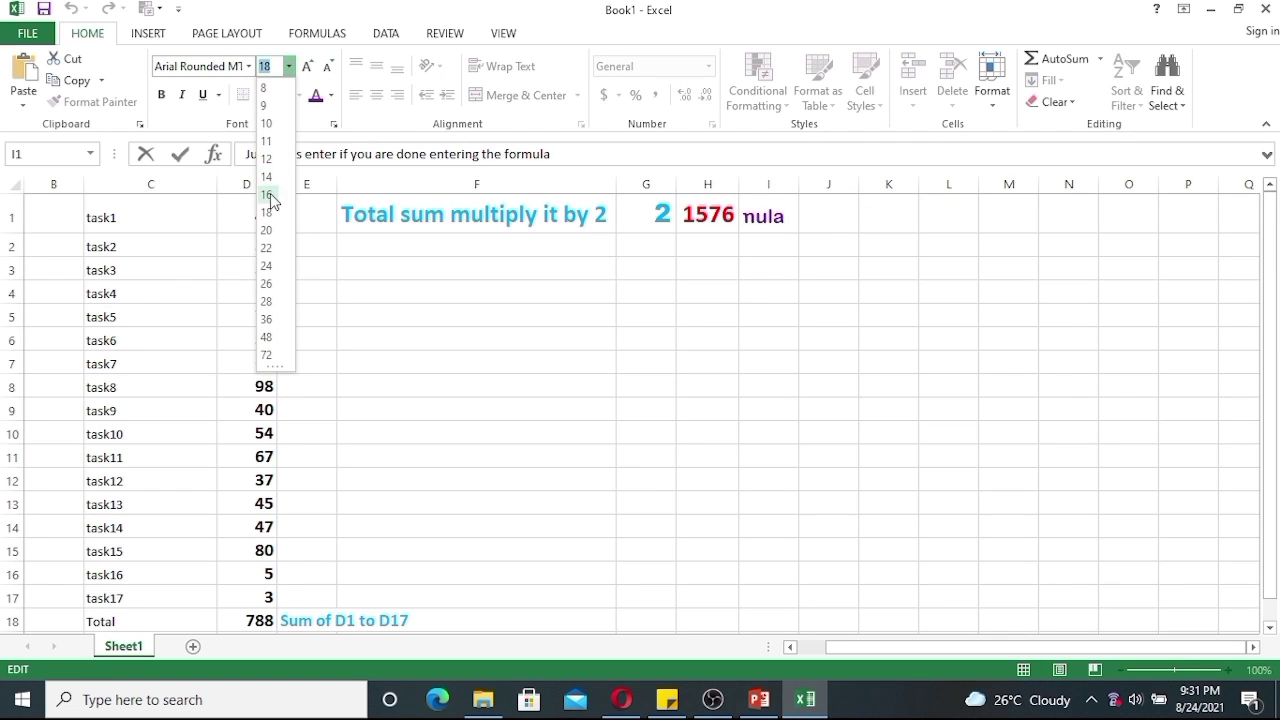
left_click(270, 192)
left_click(728, 404)
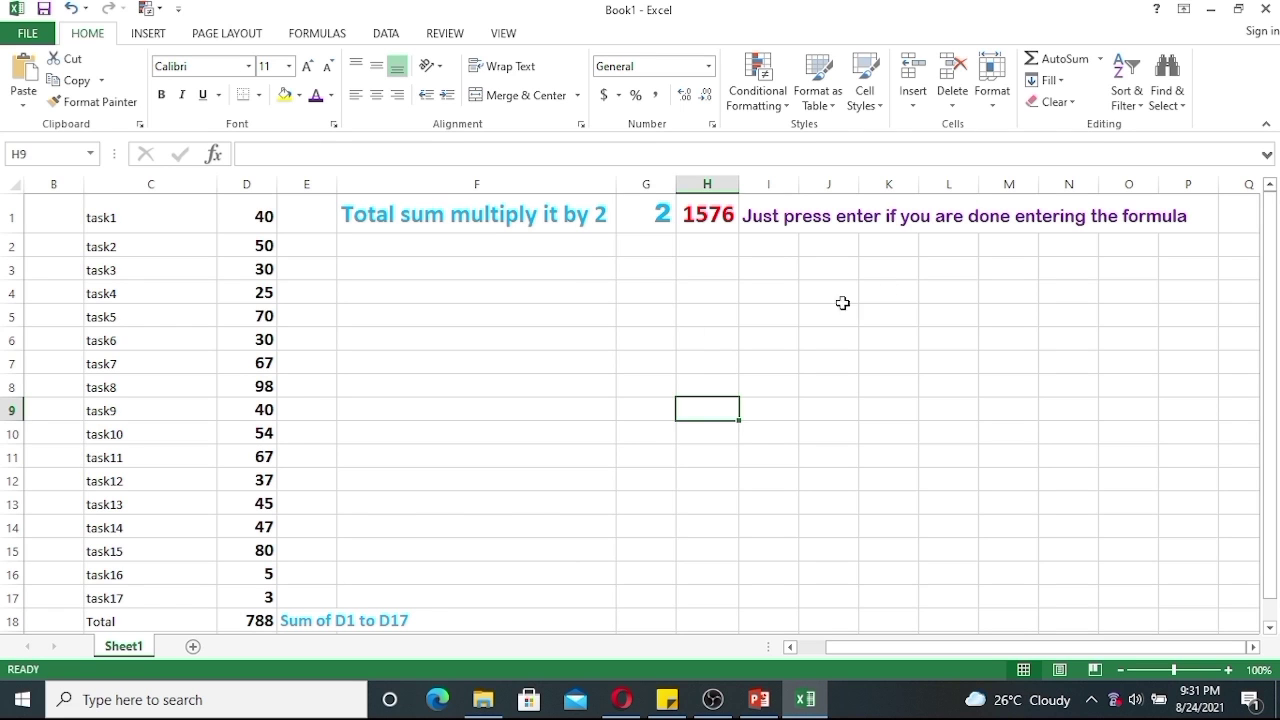
left_click(942, 330)
Copy the label text "Total sum multiply it by 2" from cell F1 into cell F2
left_click(248, 620)
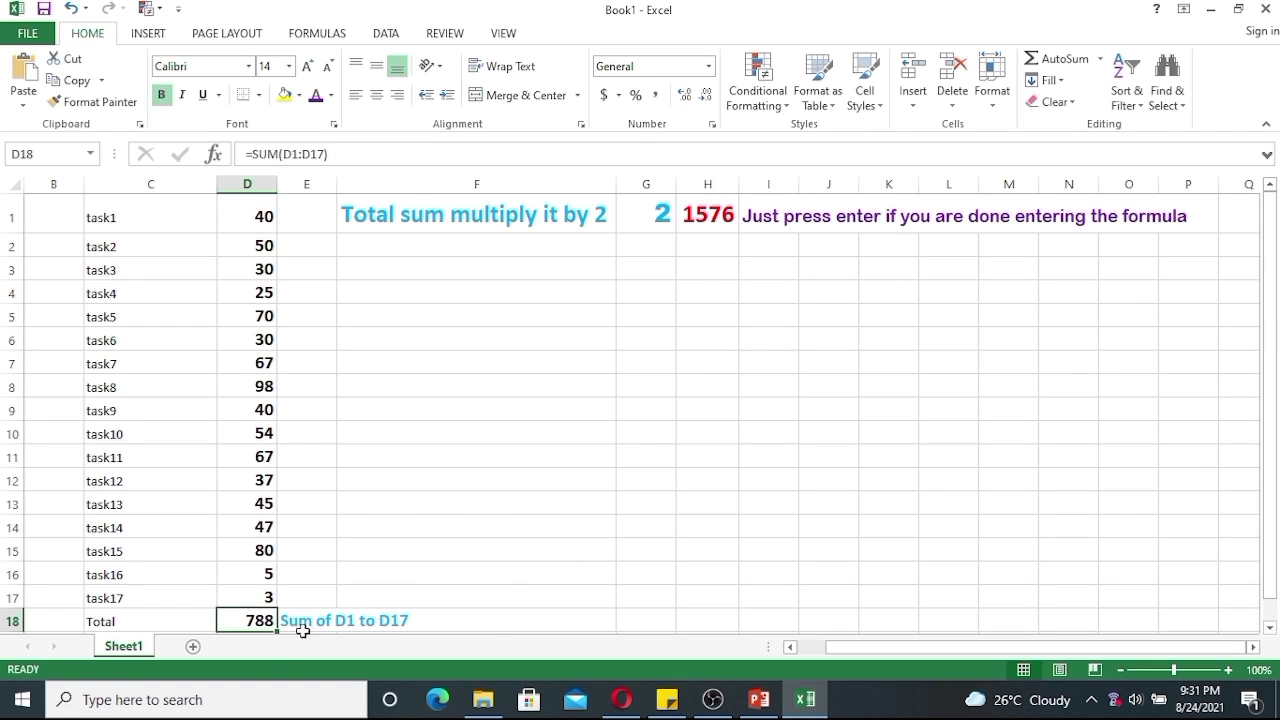
scroll(500, 600, "down", 2)
scroll(509, 589, "up", 2)
left_click(480, 213)
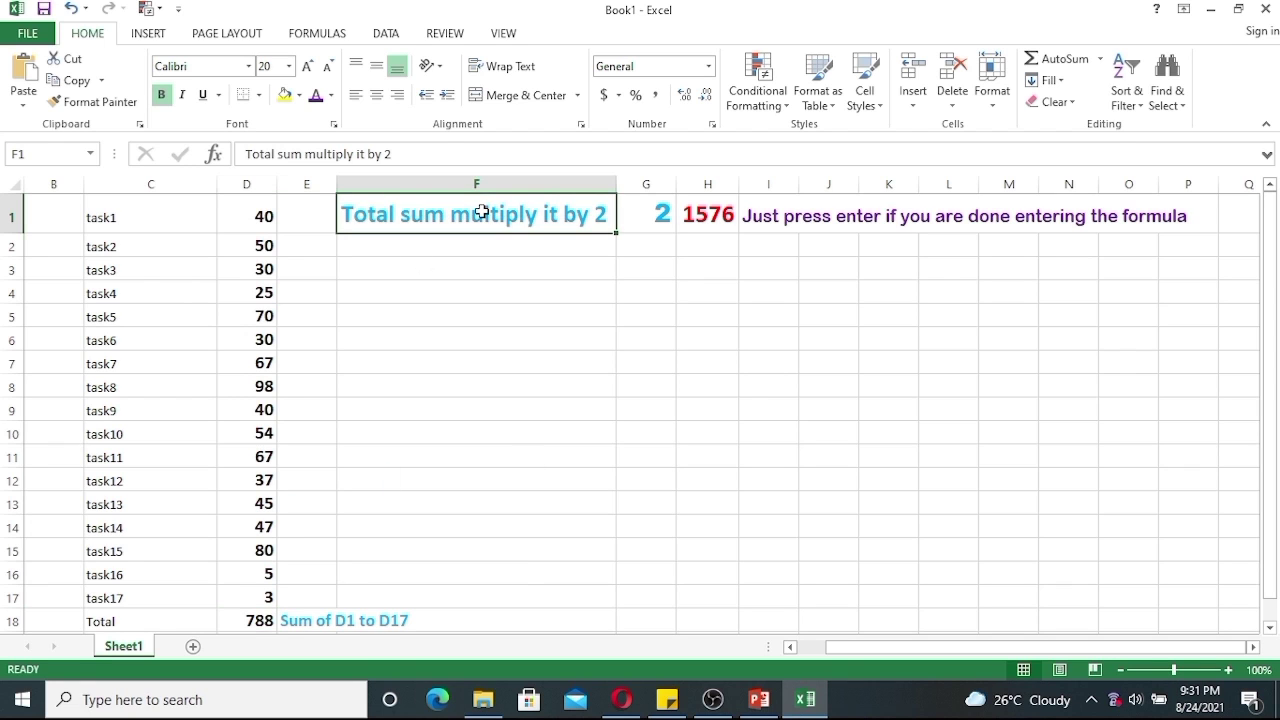
left_click_drag(392, 154, 244, 154)
right_click(325, 154)
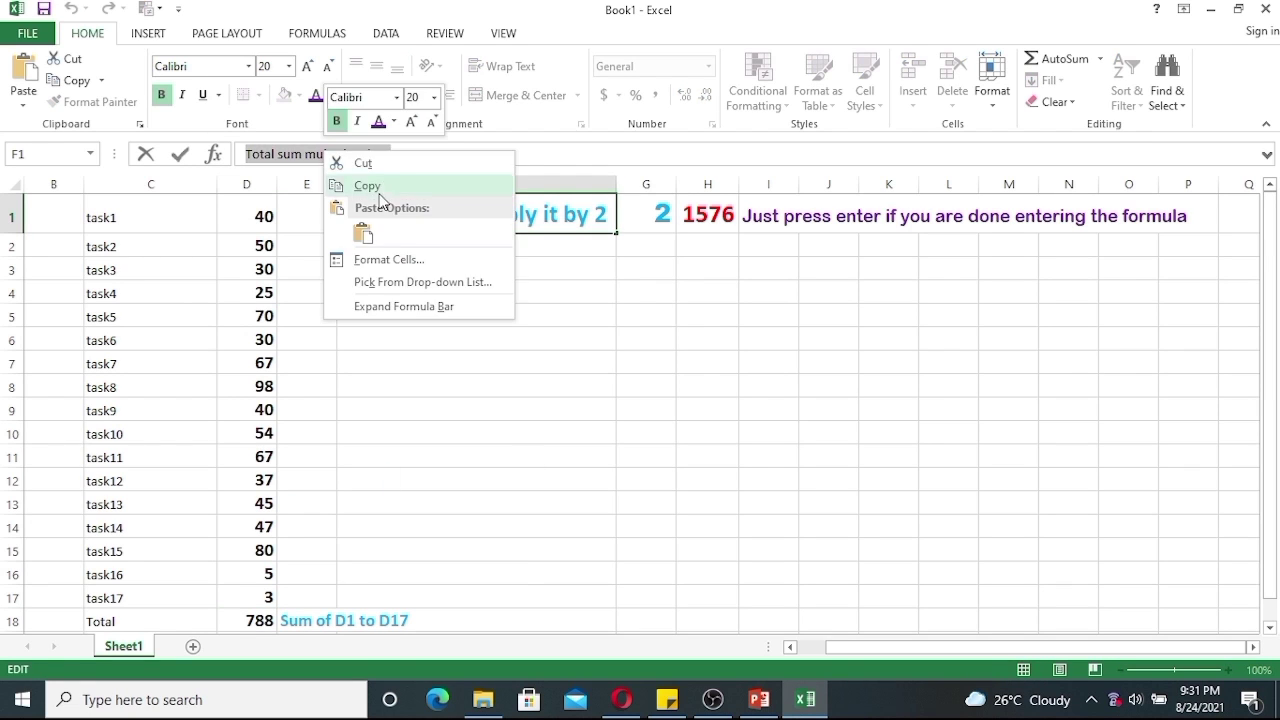
left_click(352, 183)
left_click(410, 244)
right_click(410, 244)
left_click(449, 331)
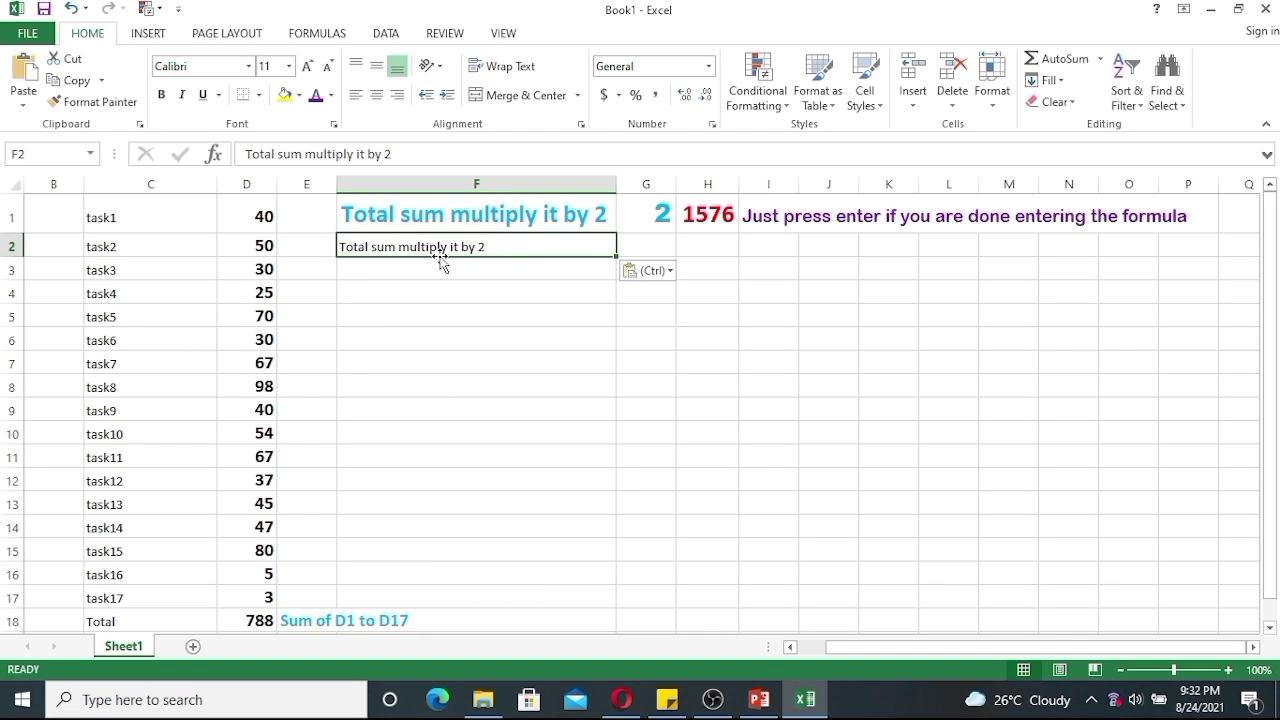
Change the label in cell F2 to "Total sum multiply it by 5" and enter 5 in cell G2
left_click(426, 157)
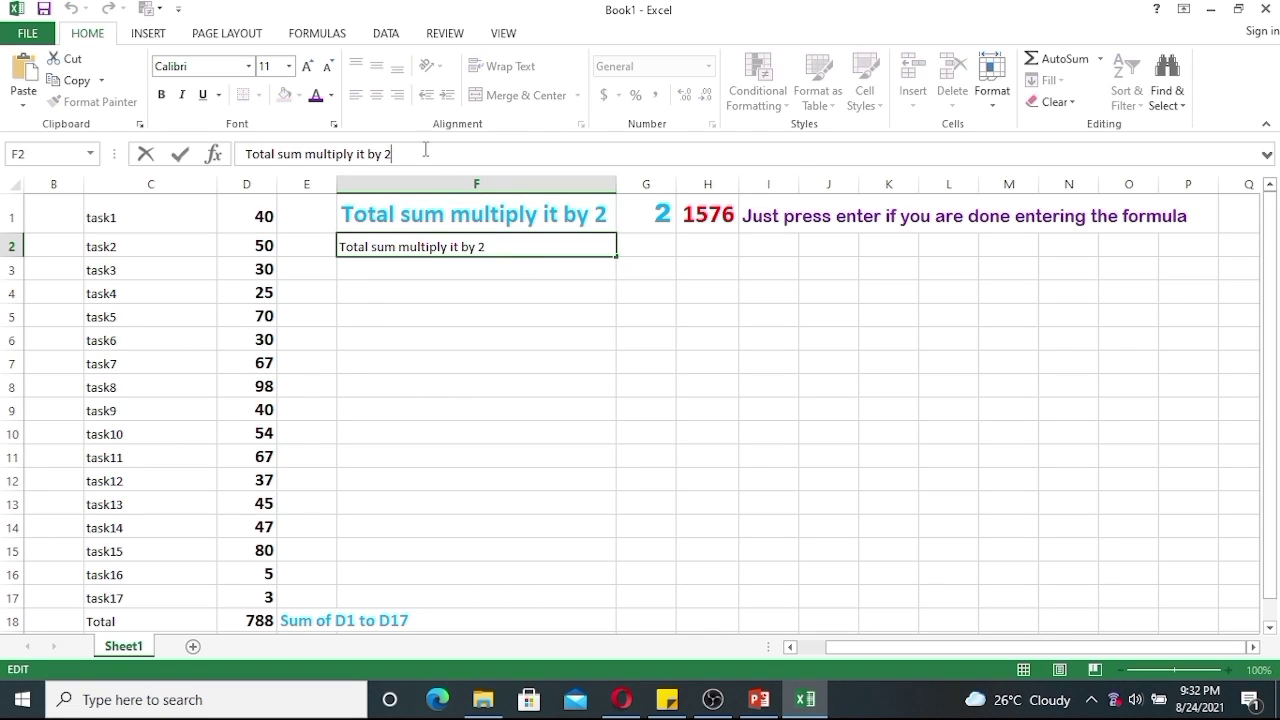
type("5")
left_click(552, 384)
left_click(658, 248)
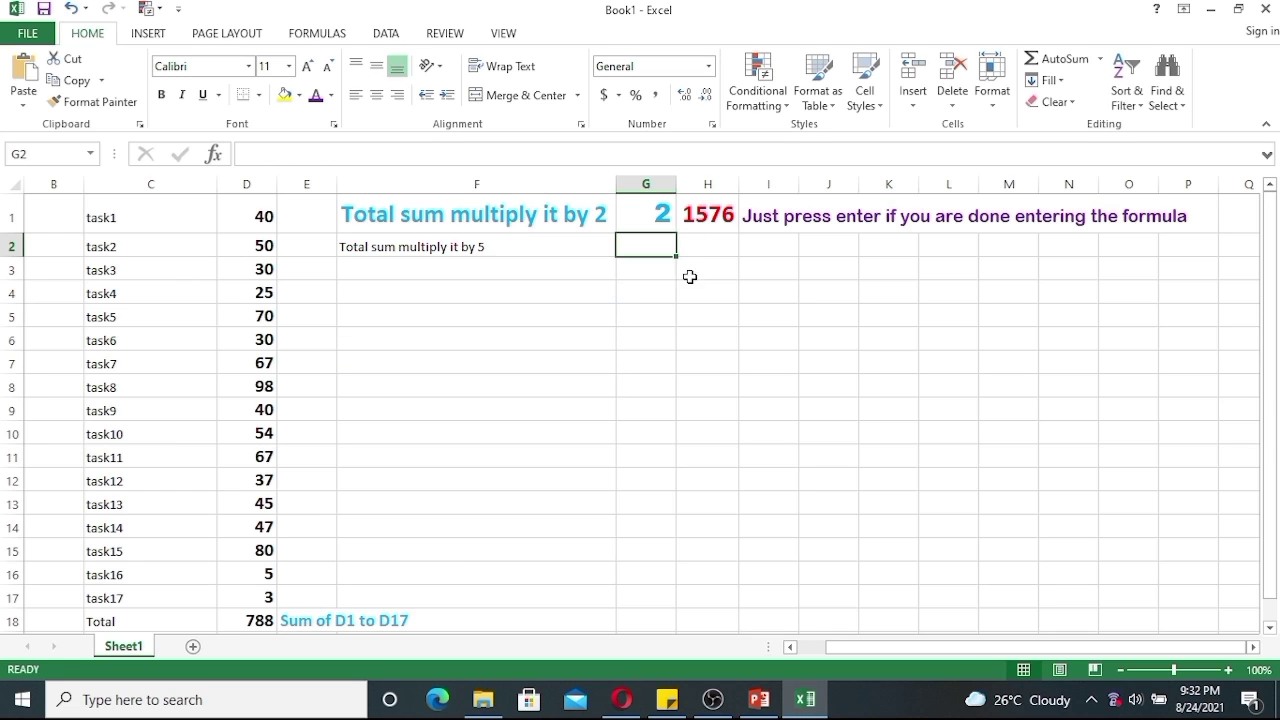
type("5")
left_click(700, 324)
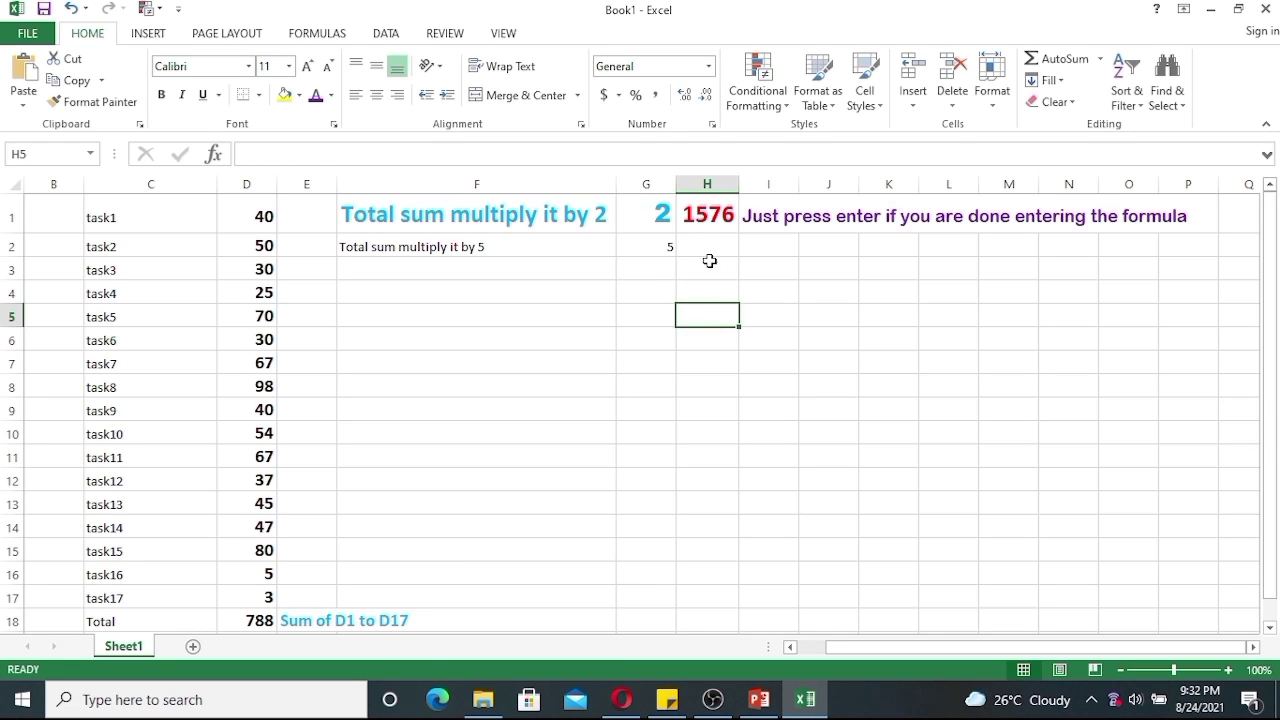
left_click(668, 249)
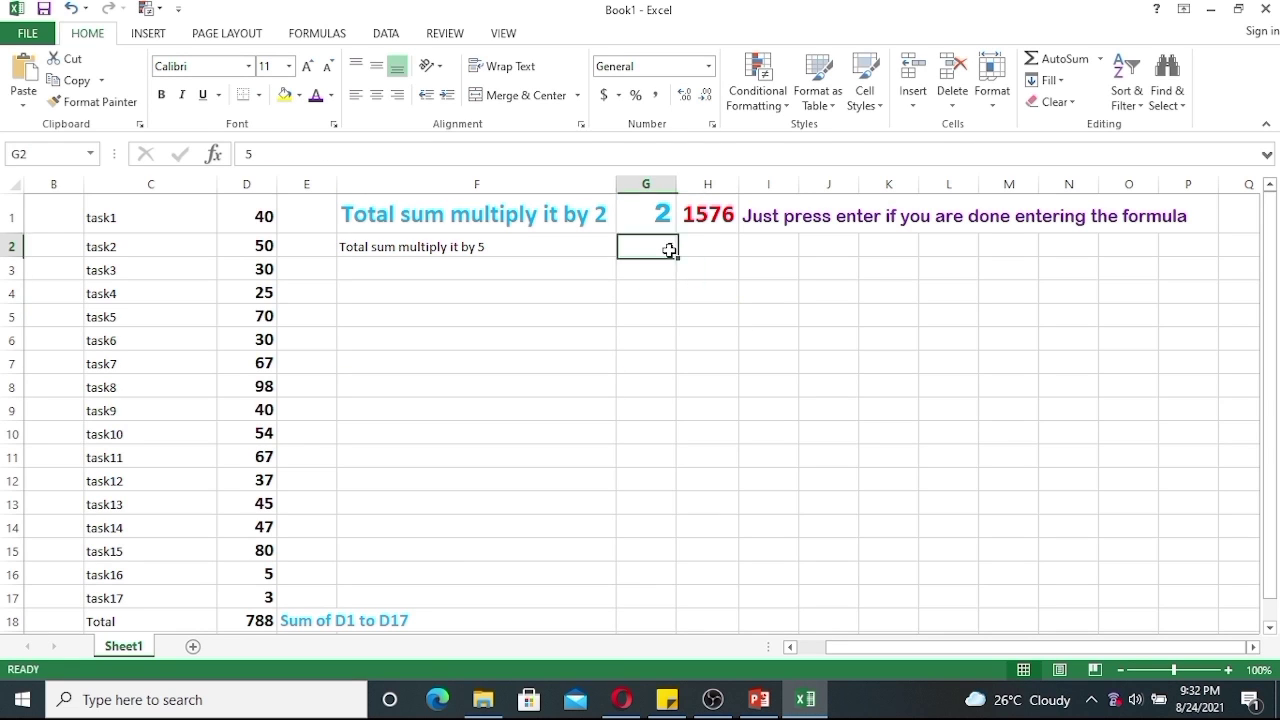
Format the label in cell F2 as light blue text at size 22
left_click(457, 250)
left_click_drag(398, 154, 244, 154)
left_click(288, 66)
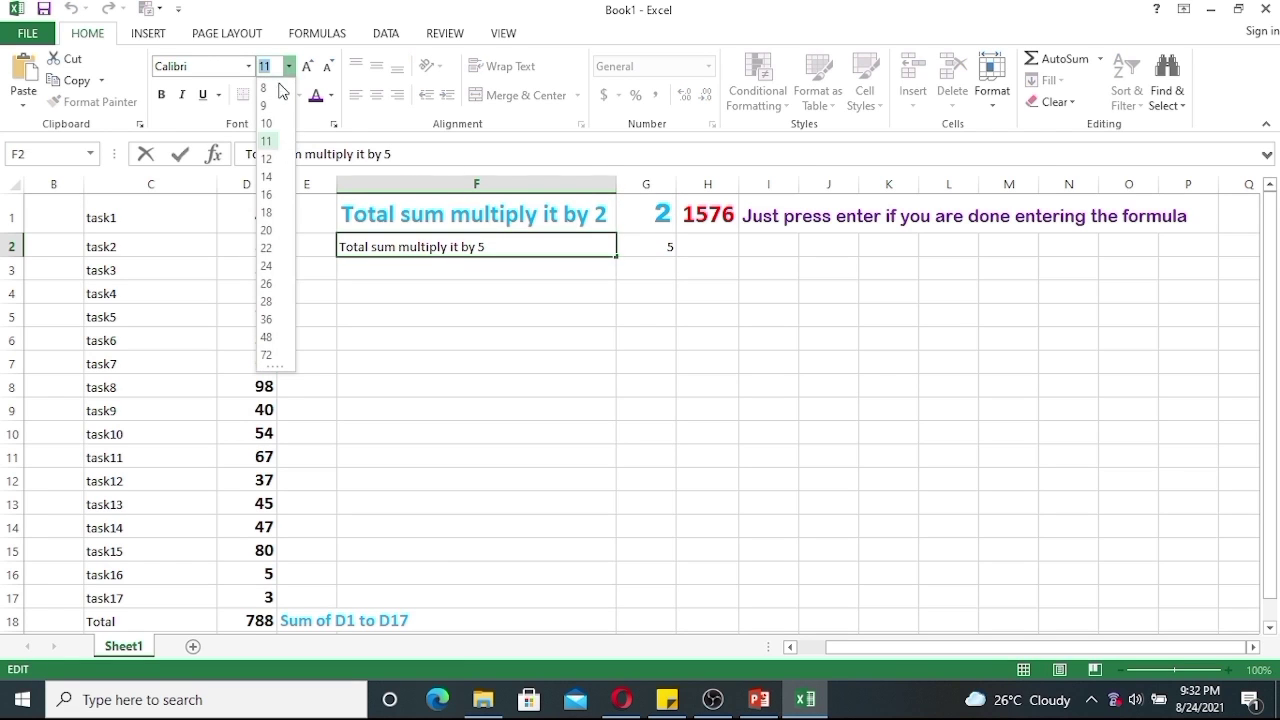
left_click(267, 248)
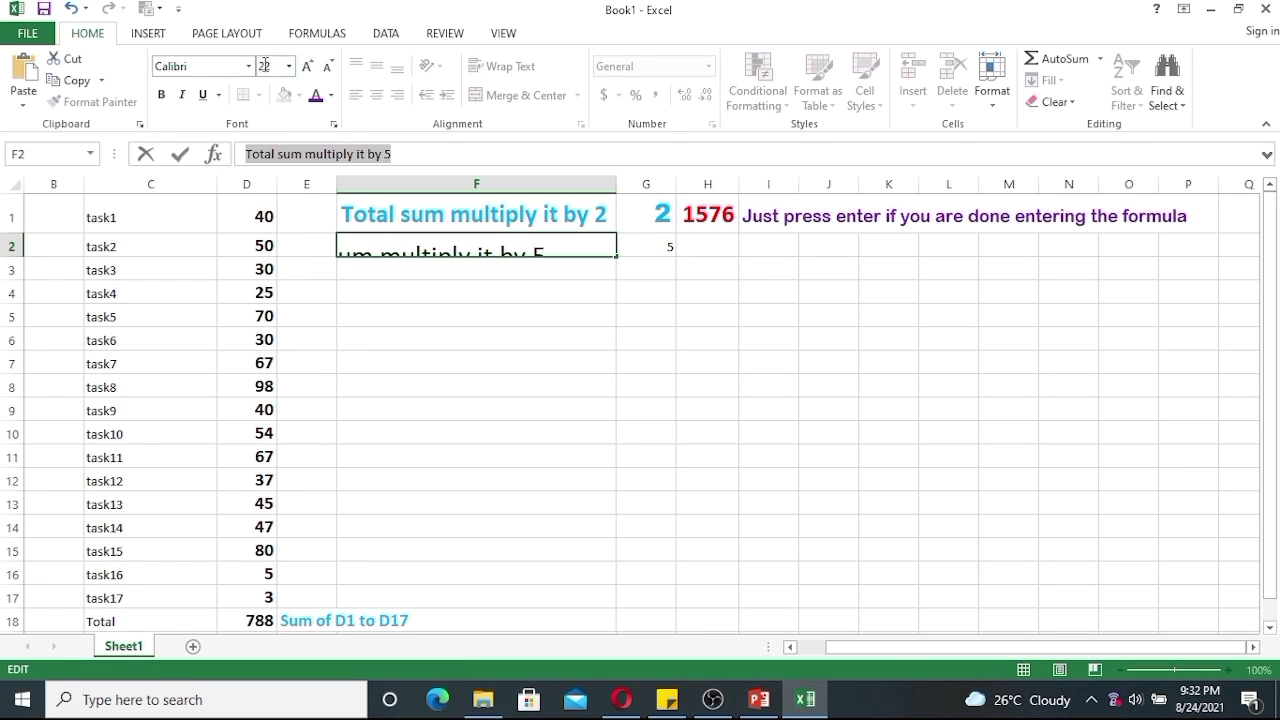
left_click(331, 94)
left_click(412, 262)
left_click(500, 306)
Make the label in cell F2 bold and size 20 to match the label in F1
left_click(392, 214)
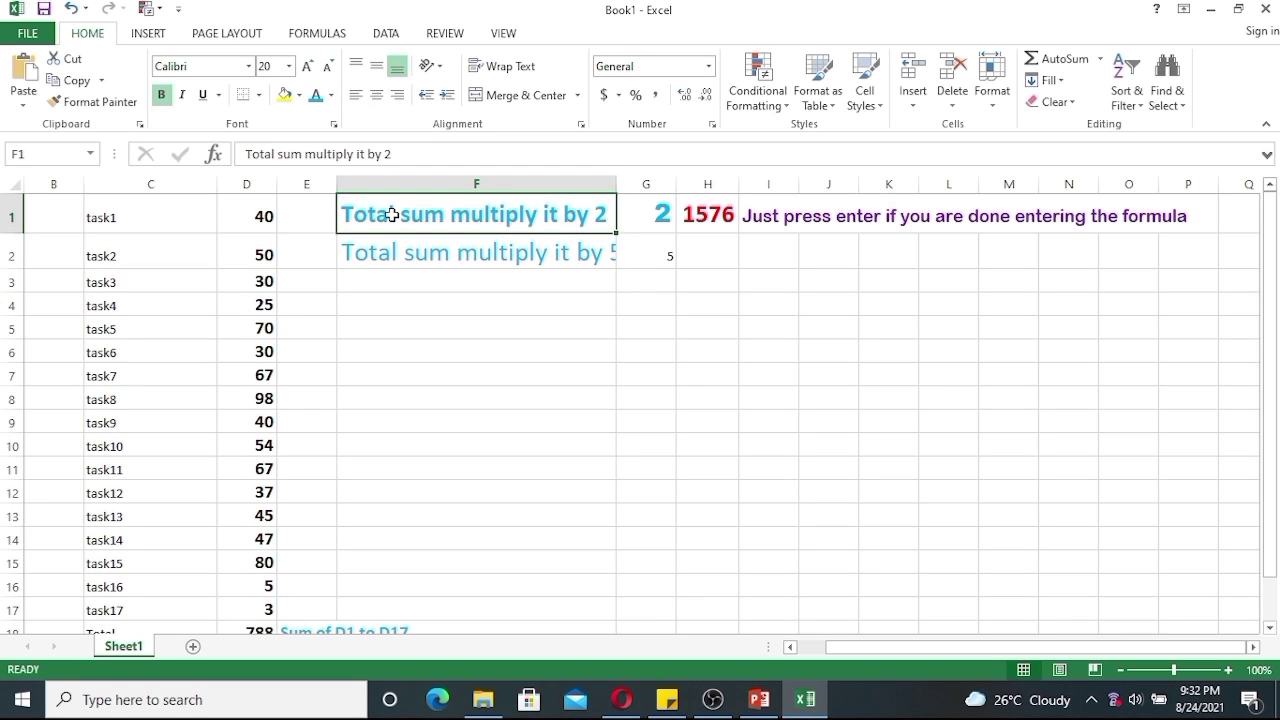
left_click(453, 263)
left_click(161, 94)
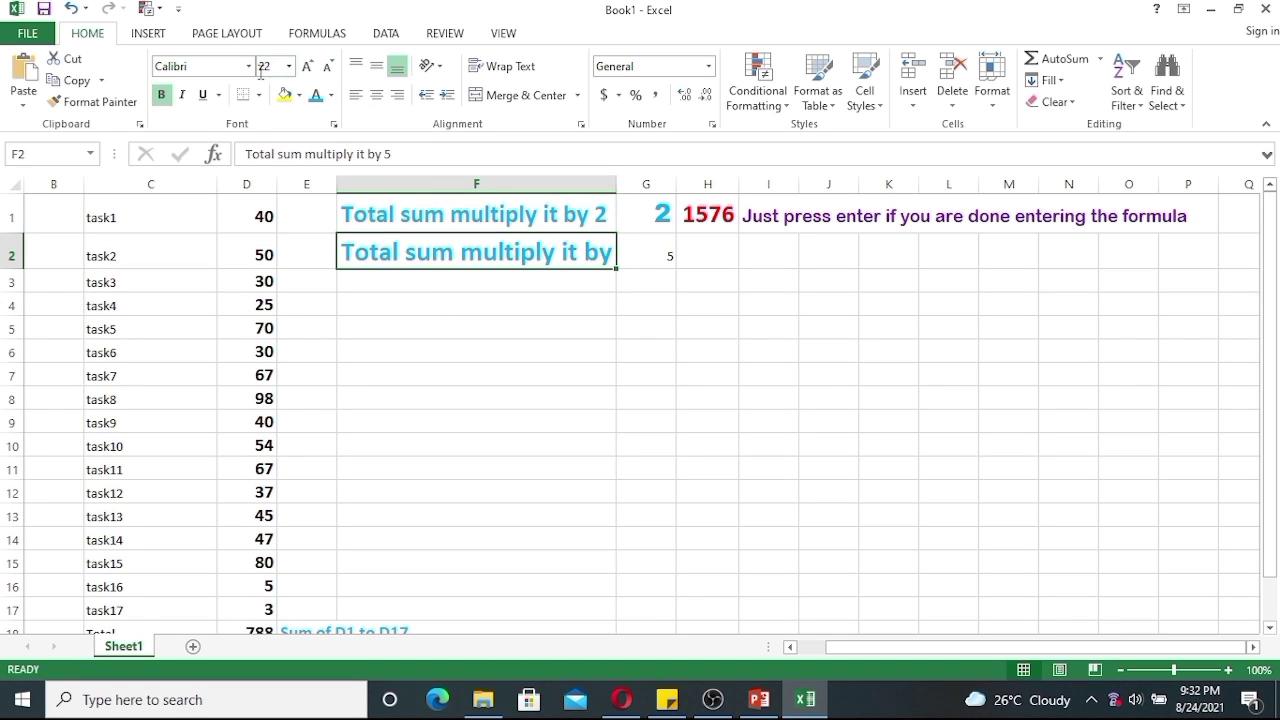
left_click(396, 212)
left_click(397, 252)
left_click(289, 66)
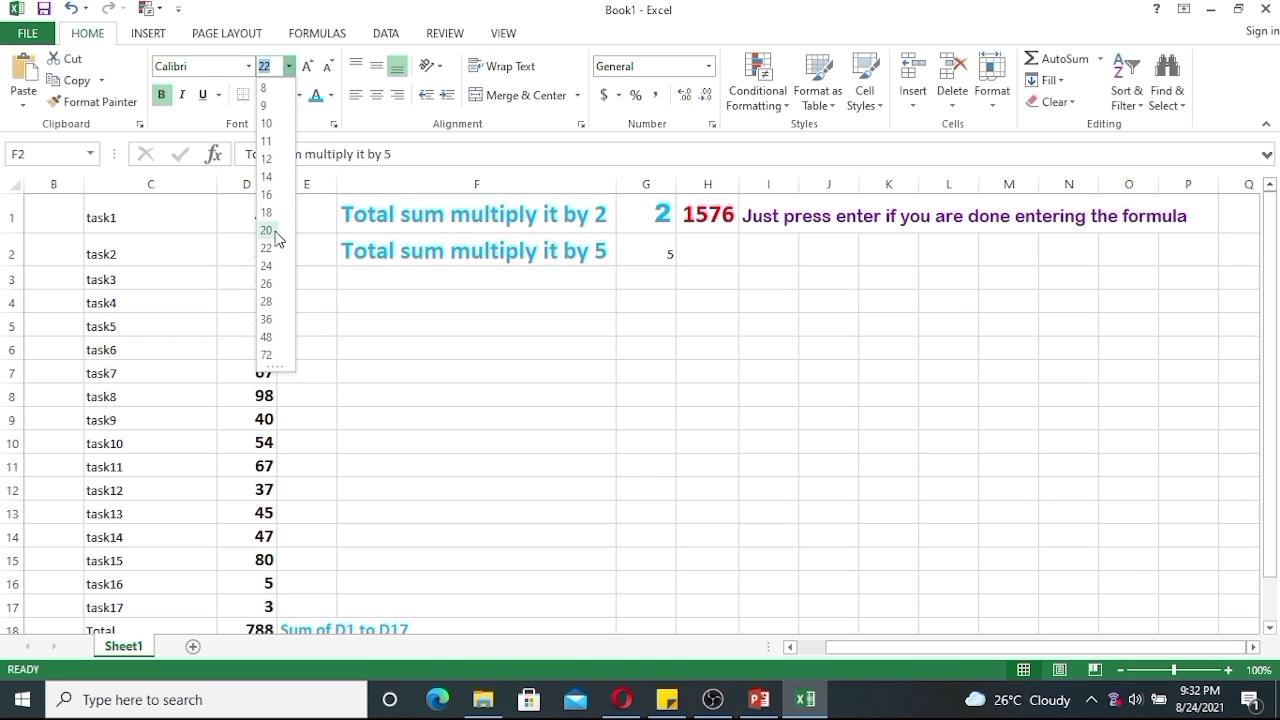
left_click(590, 324)
left_click(592, 258)
Format the value in cell G2 as bold, light blue and size 20
left_click(650, 258)
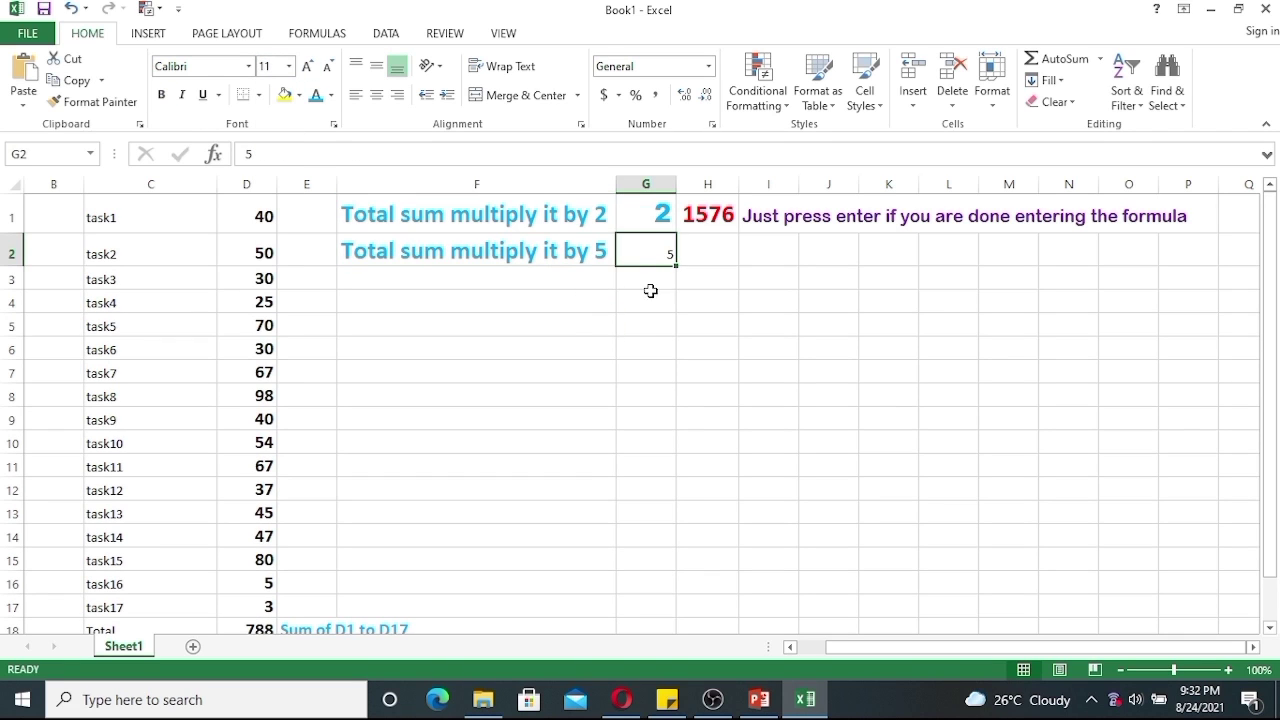
left_click(289, 66)
left_click(266, 230)
left_click(161, 94)
left_click(316, 95)
left_click(676, 357)
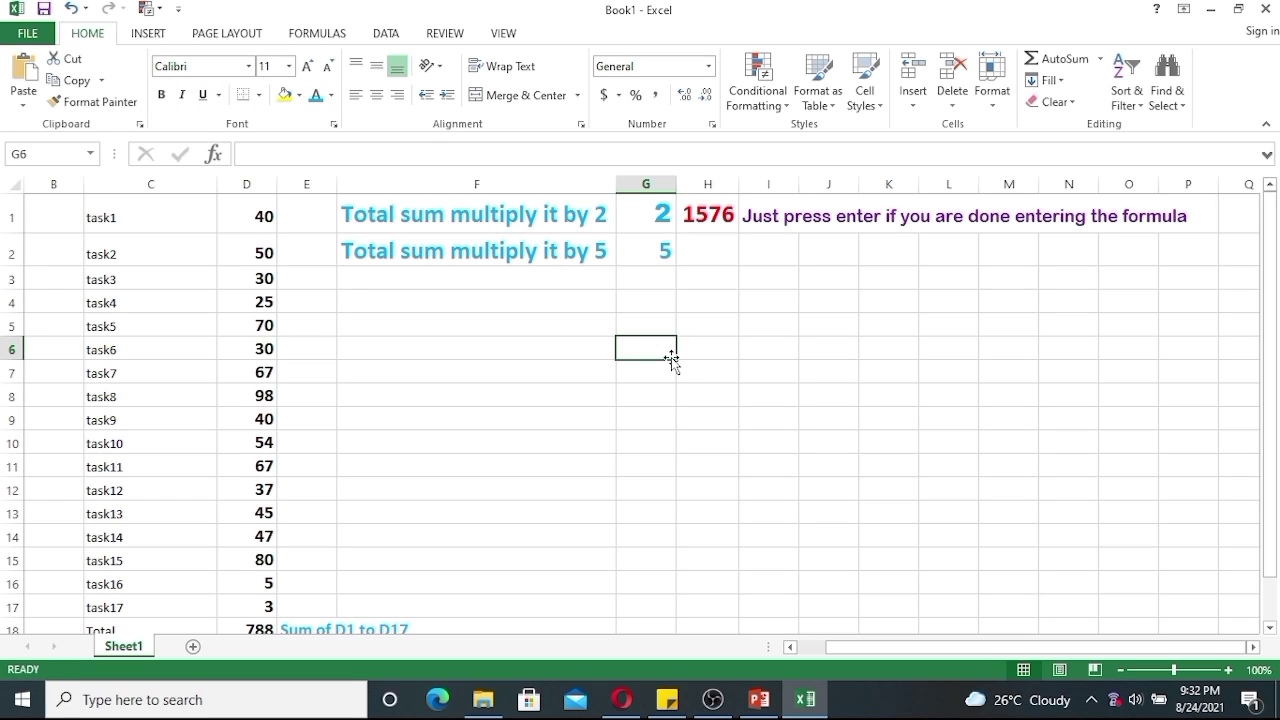
Enter the formula =D18*5 in cell H2 to multiply the total by 5
left_click(724, 252)
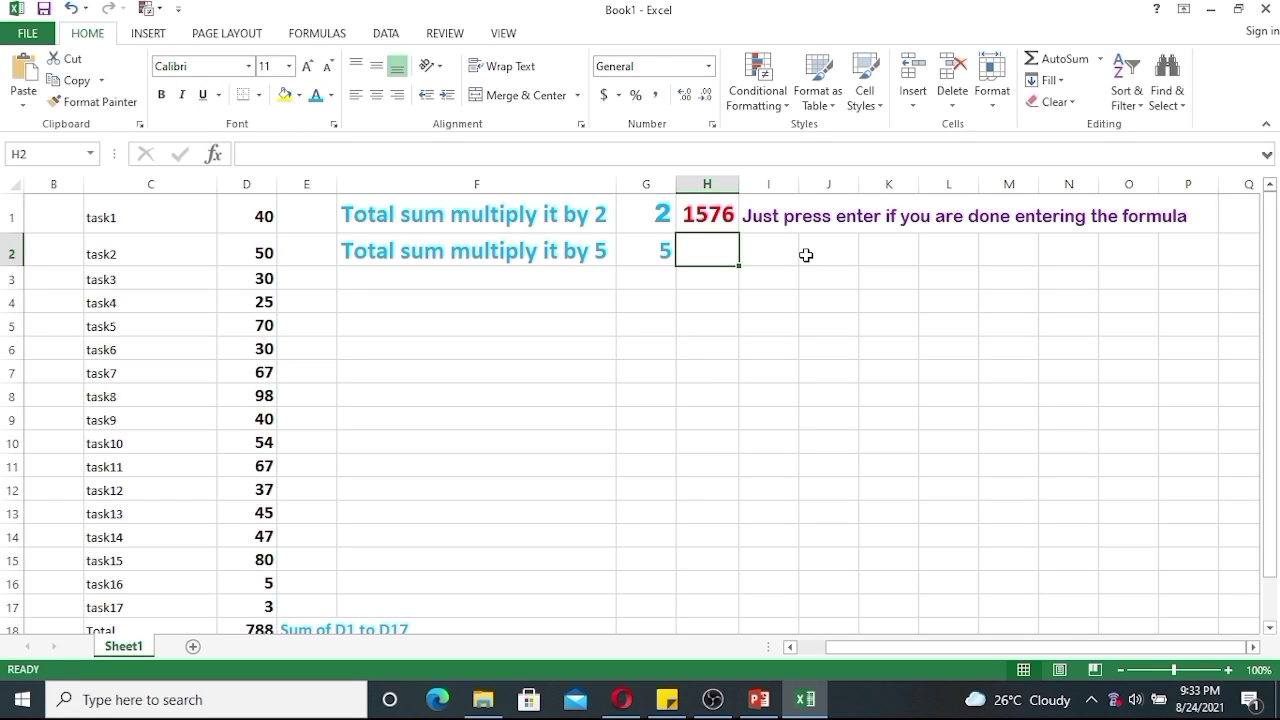
left_click(285, 156)
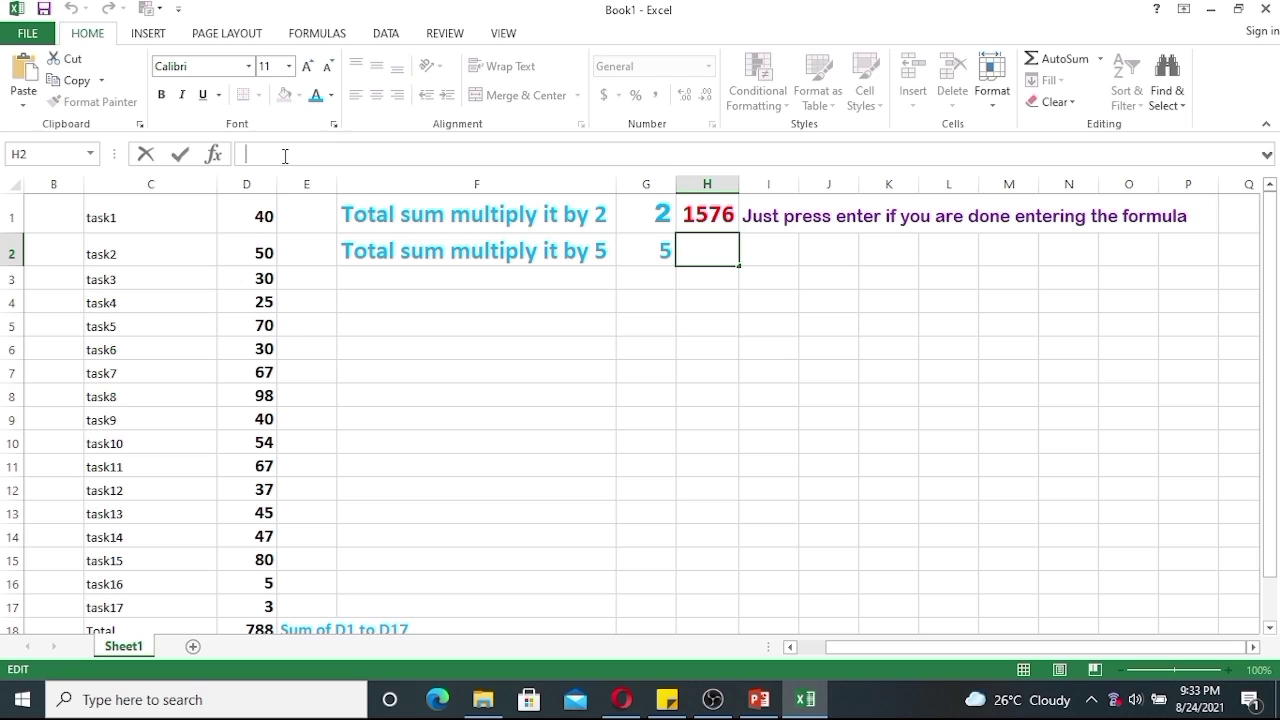
type("=")
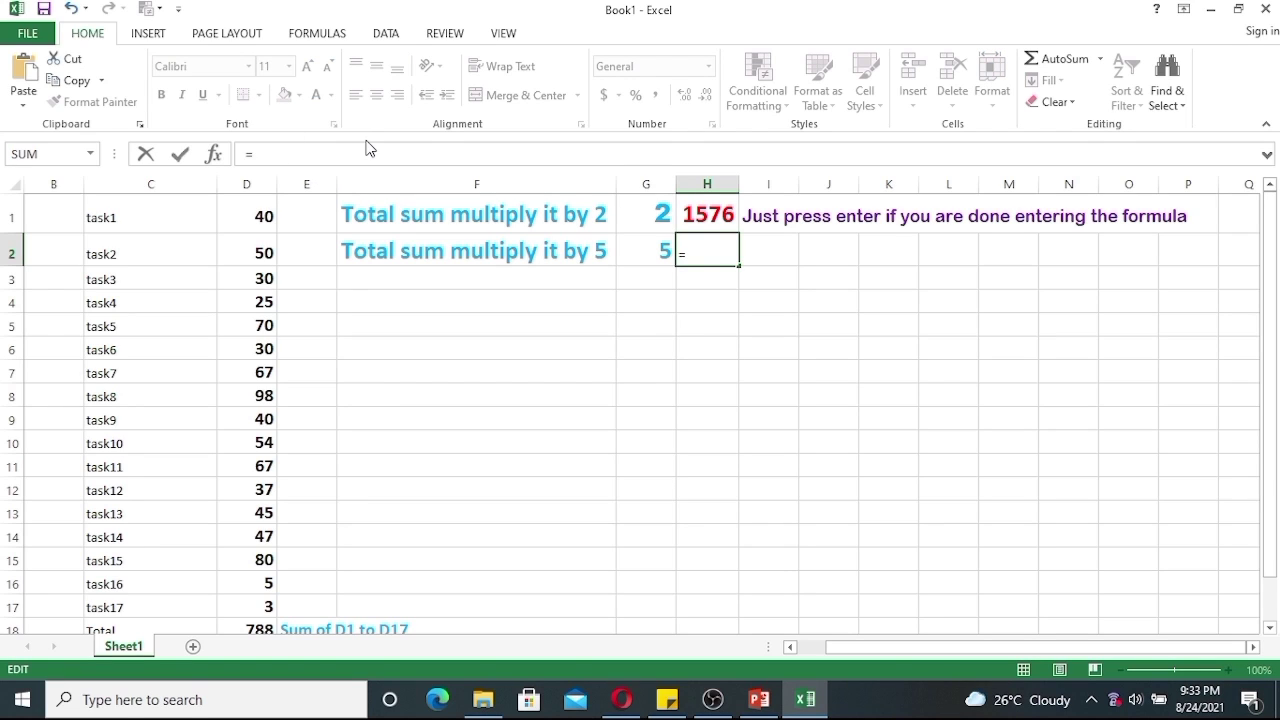
scroll(250, 535, "down", 1)
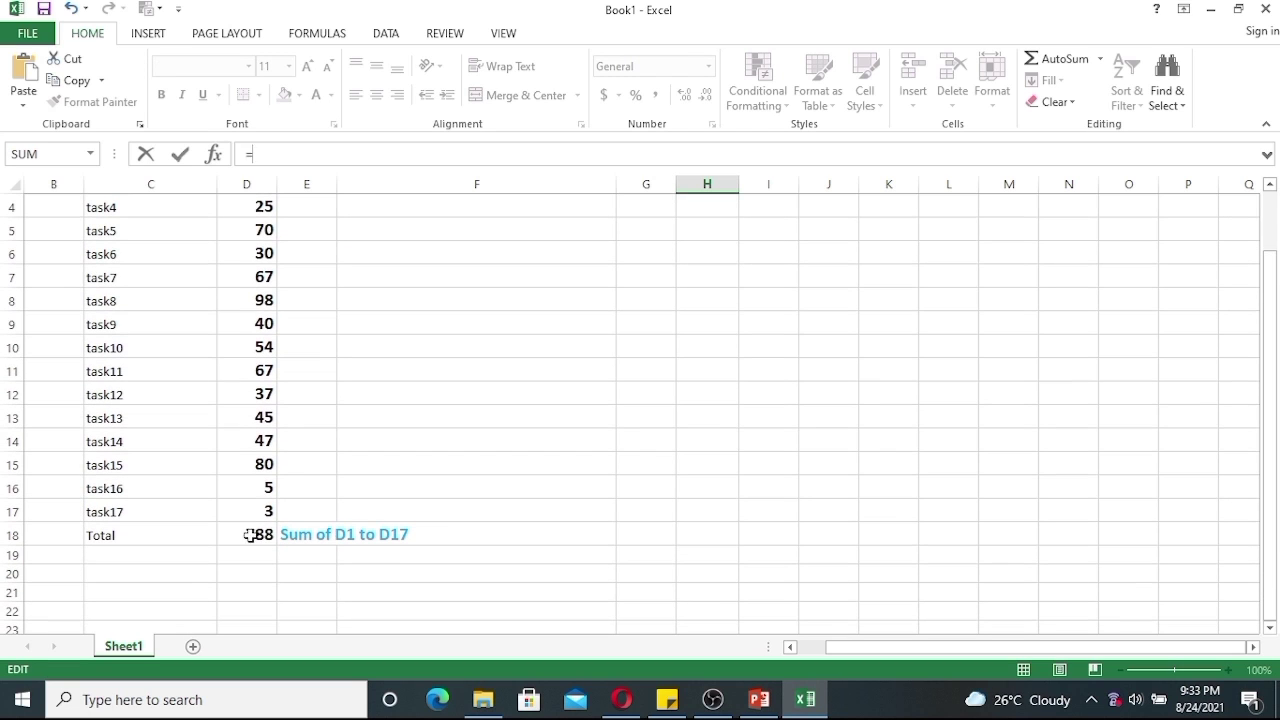
left_click(255, 538)
scroll(514, 497, "up", 1)
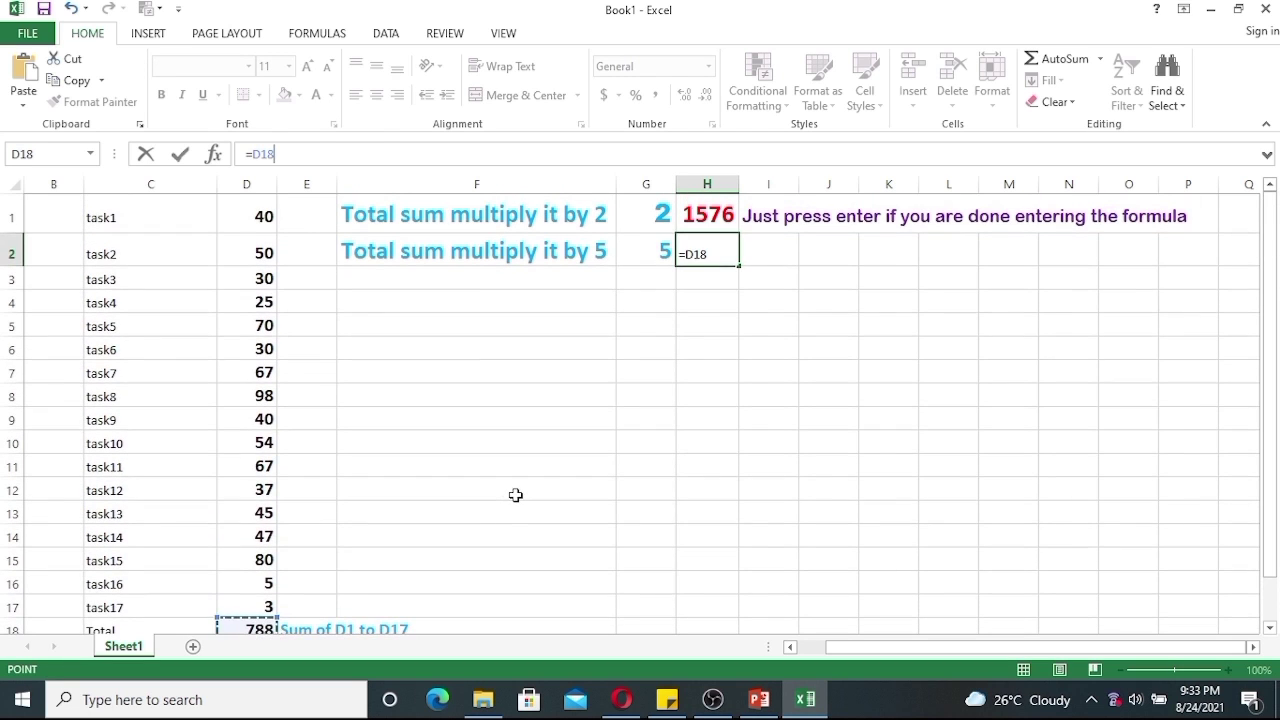
left_click(288, 155)
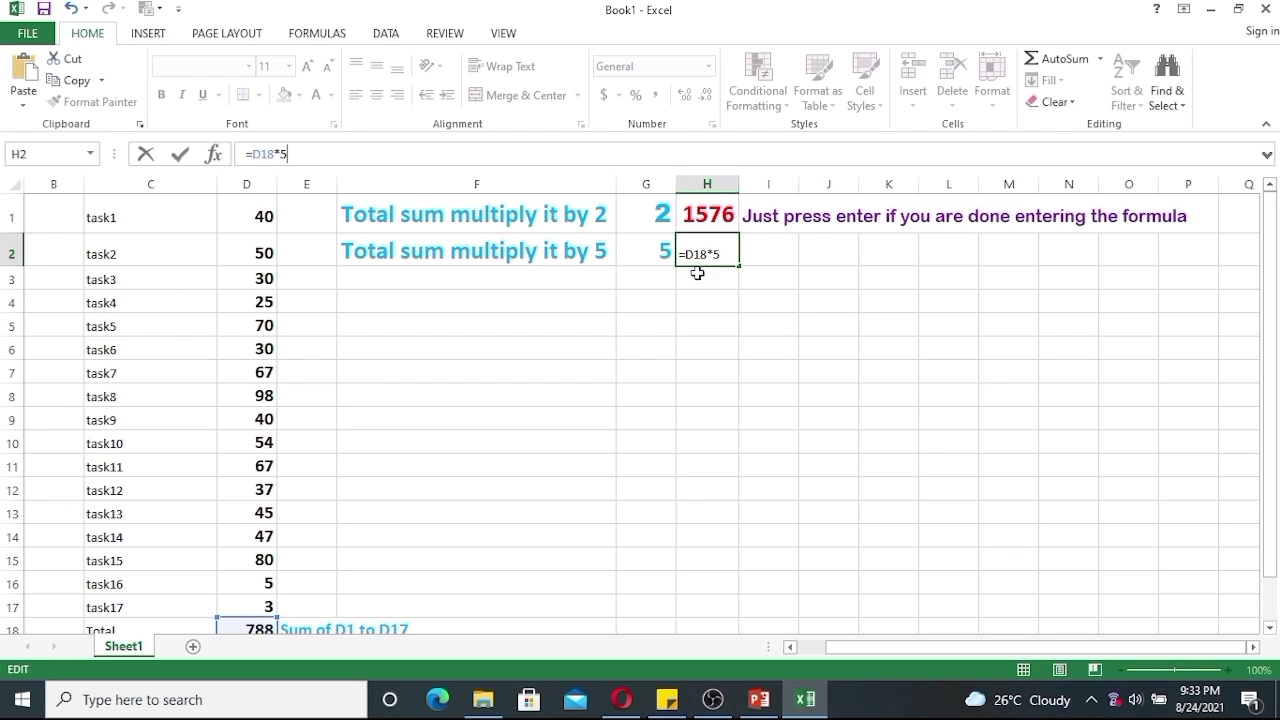
key("Return")
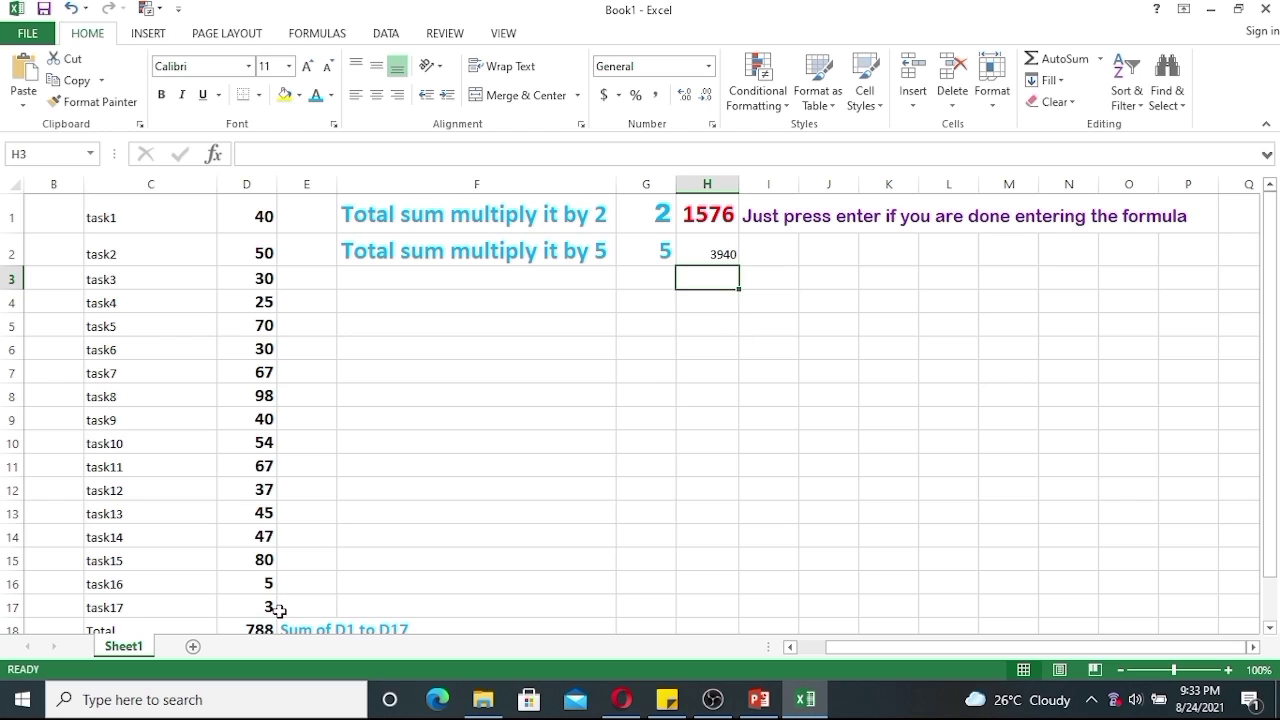
Format the result in cell H2 as bold, red and size 20 to match H1
left_click(720, 258)
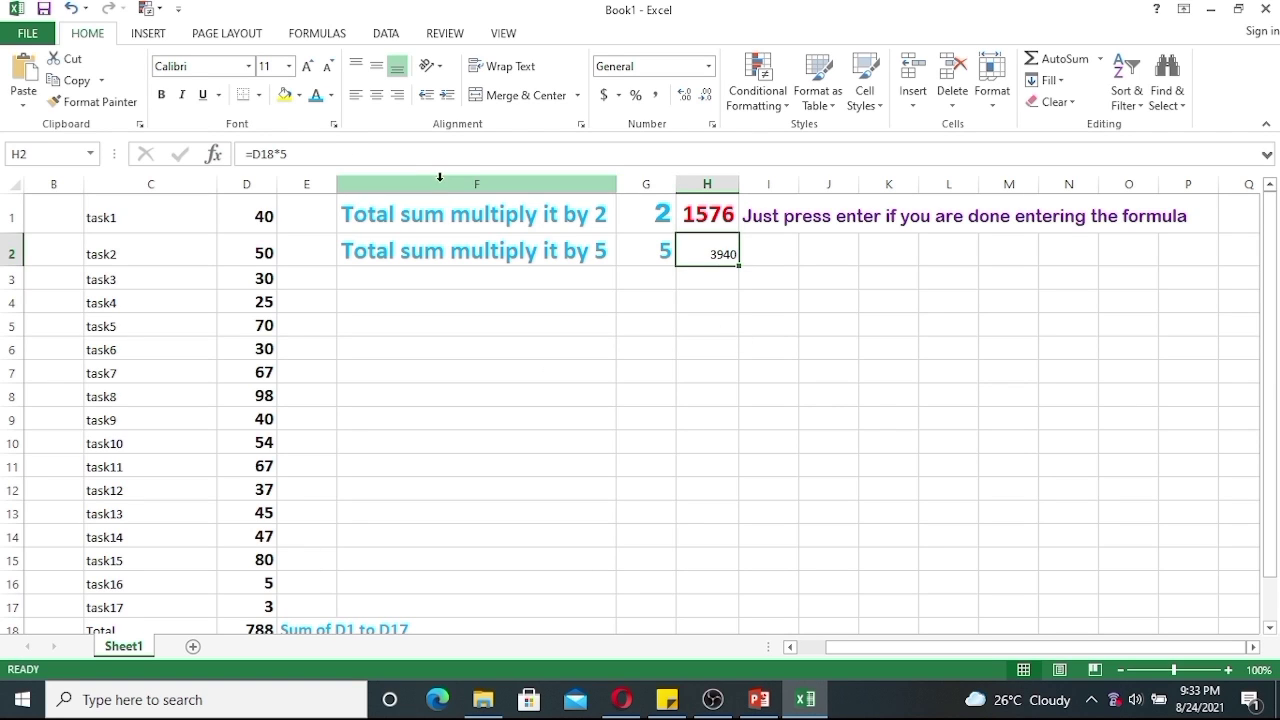
left_click(288, 66)
left_click(268, 236)
left_click(161, 94)
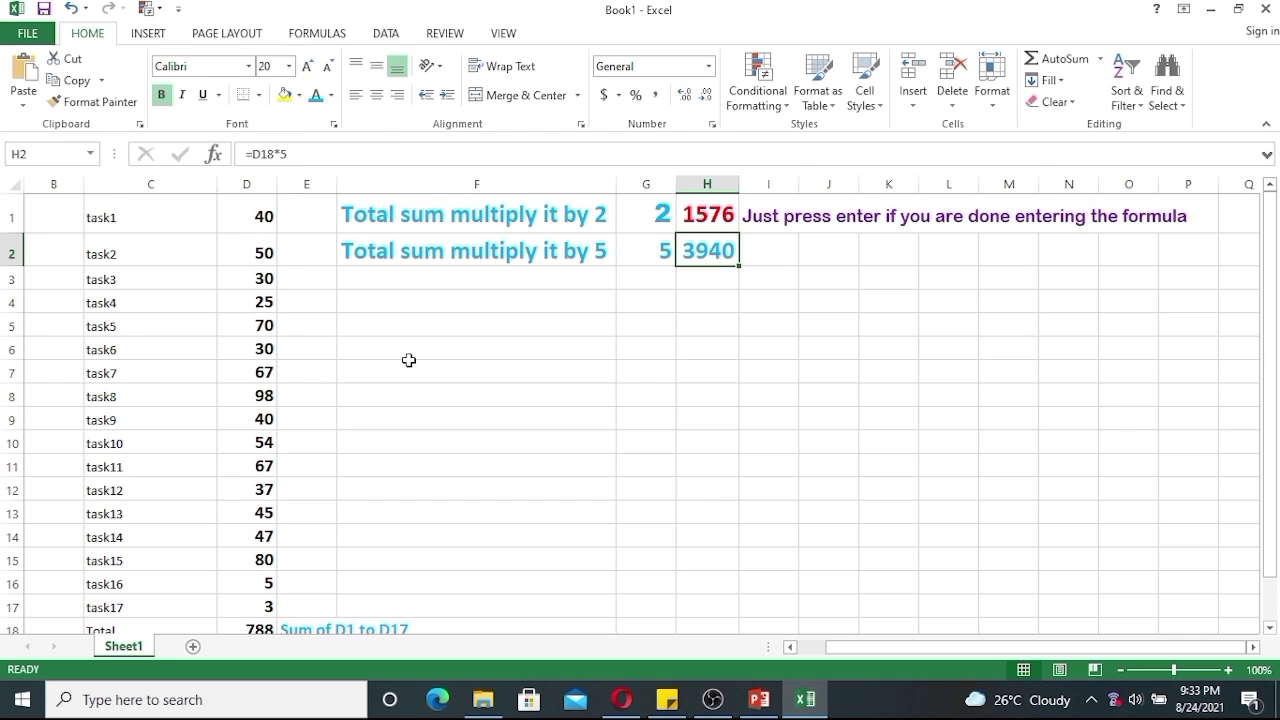
left_click(410, 370)
left_click(708, 255)
left_click(331, 95)
left_click(336, 264)
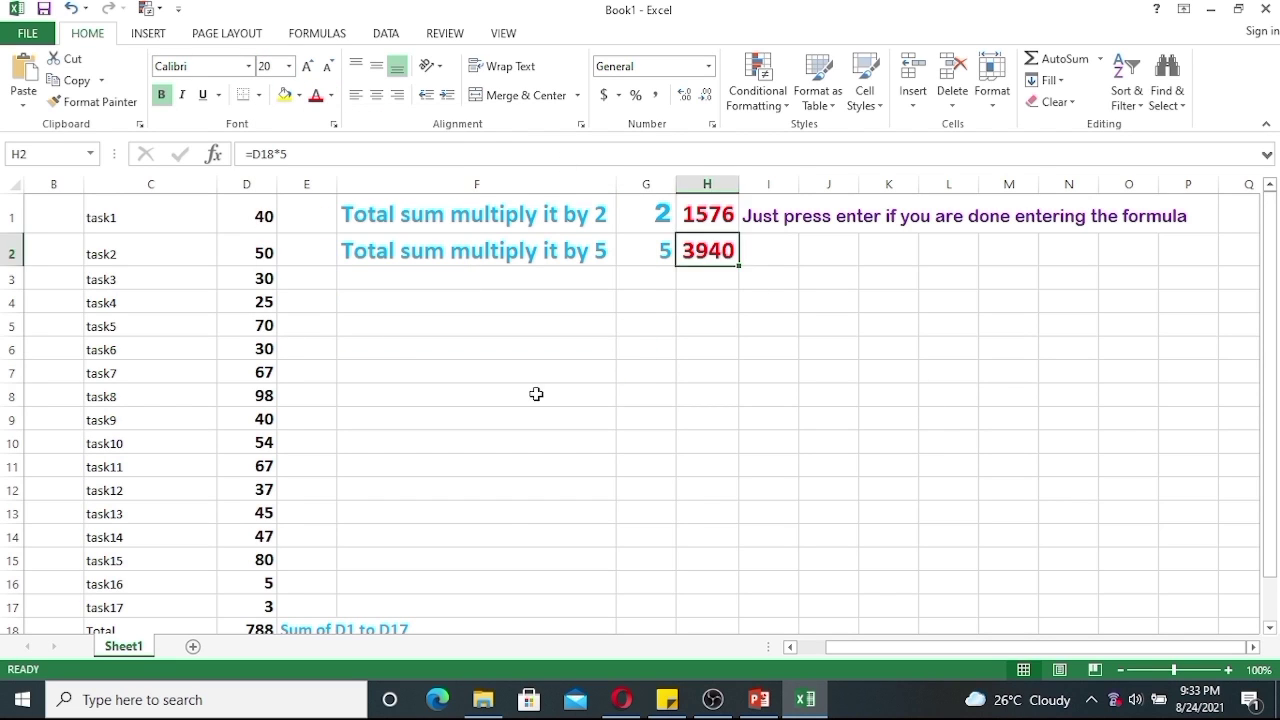
left_click(534, 395)
left_click(712, 251)
left_click(716, 216)
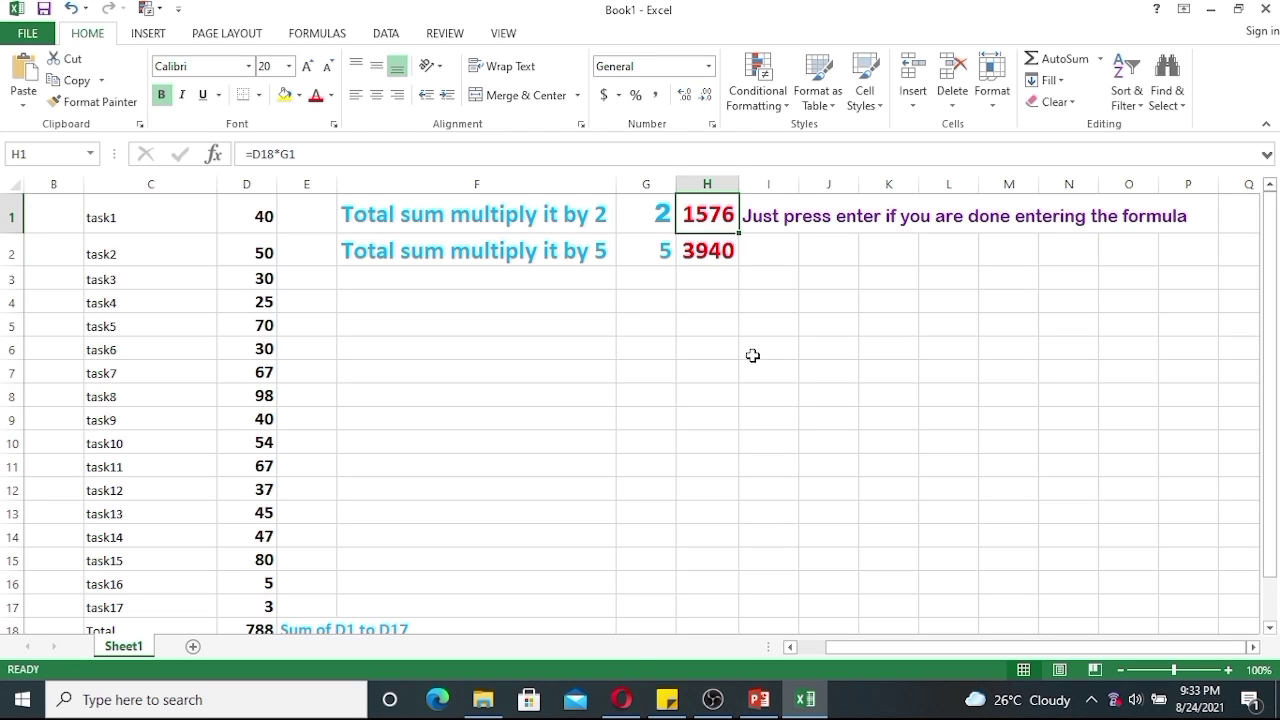
left_click(766, 400)
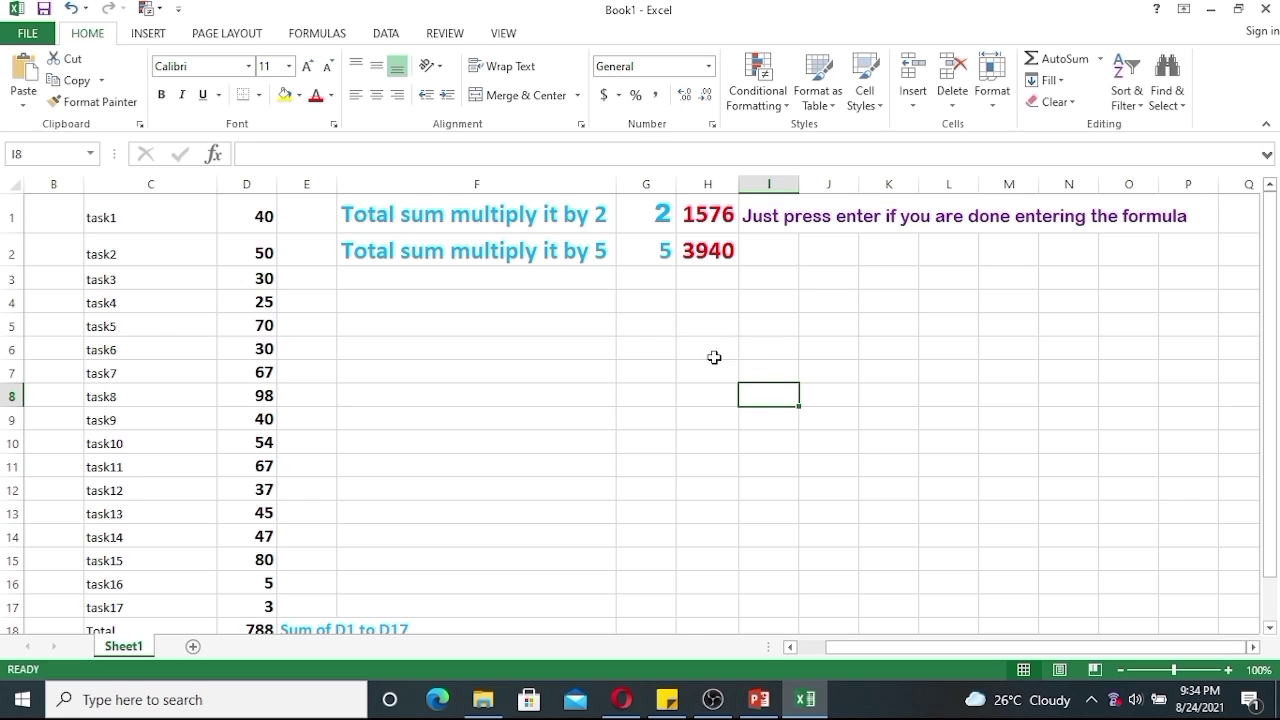
Copy the label in cell F2 with its formatting into cell F5
left_click(455, 254)
key("ctrl+c")
right_click(455, 251)
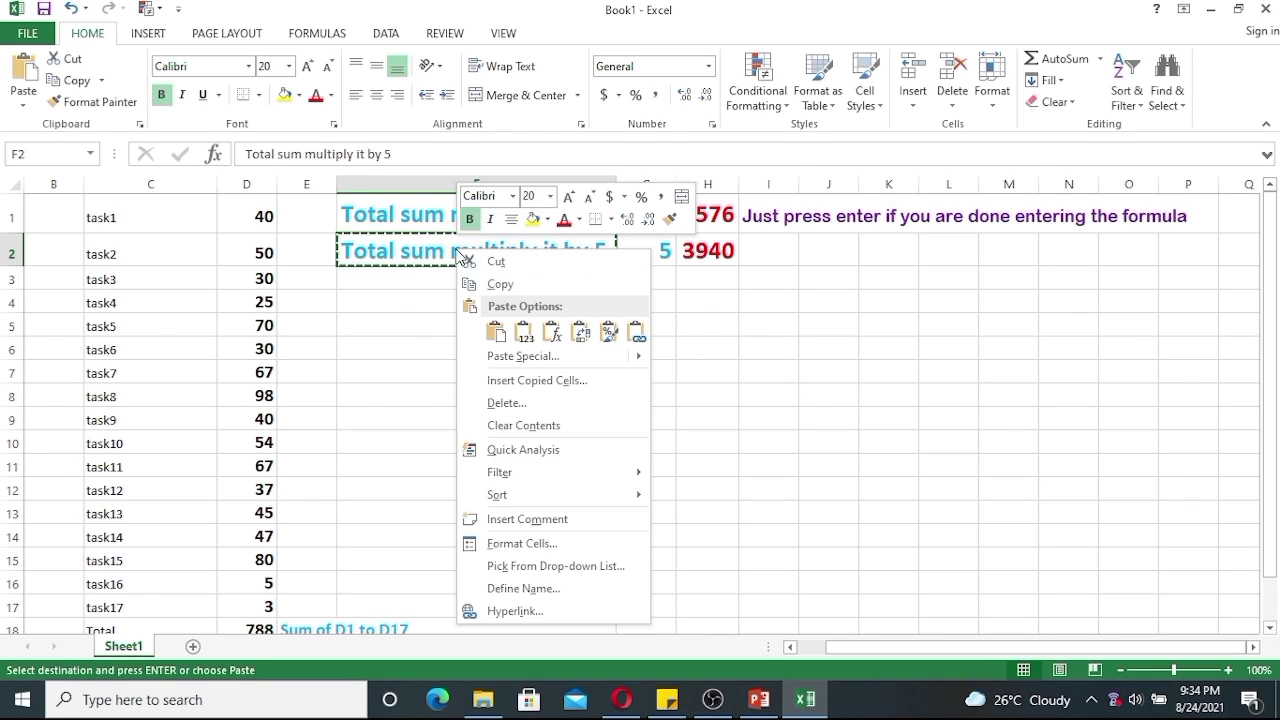
key("Escape")
left_click(406, 327)
right_click(406, 328)
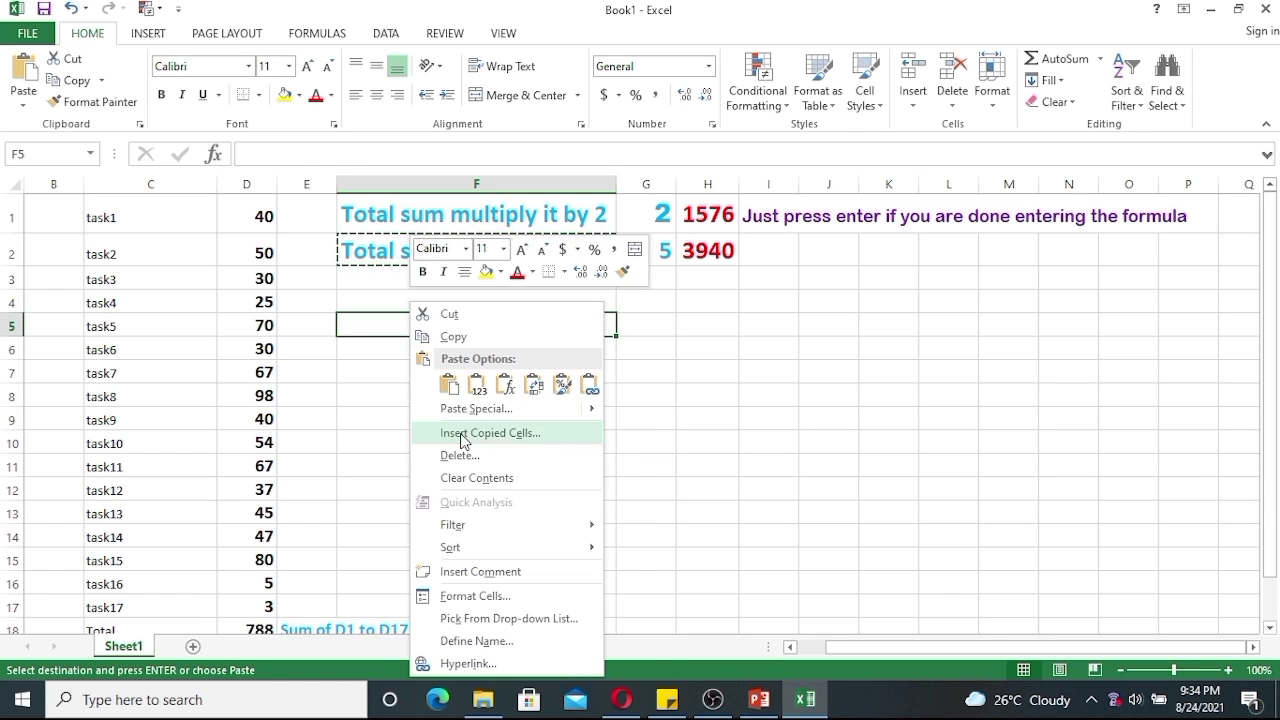
left_click(448, 385)
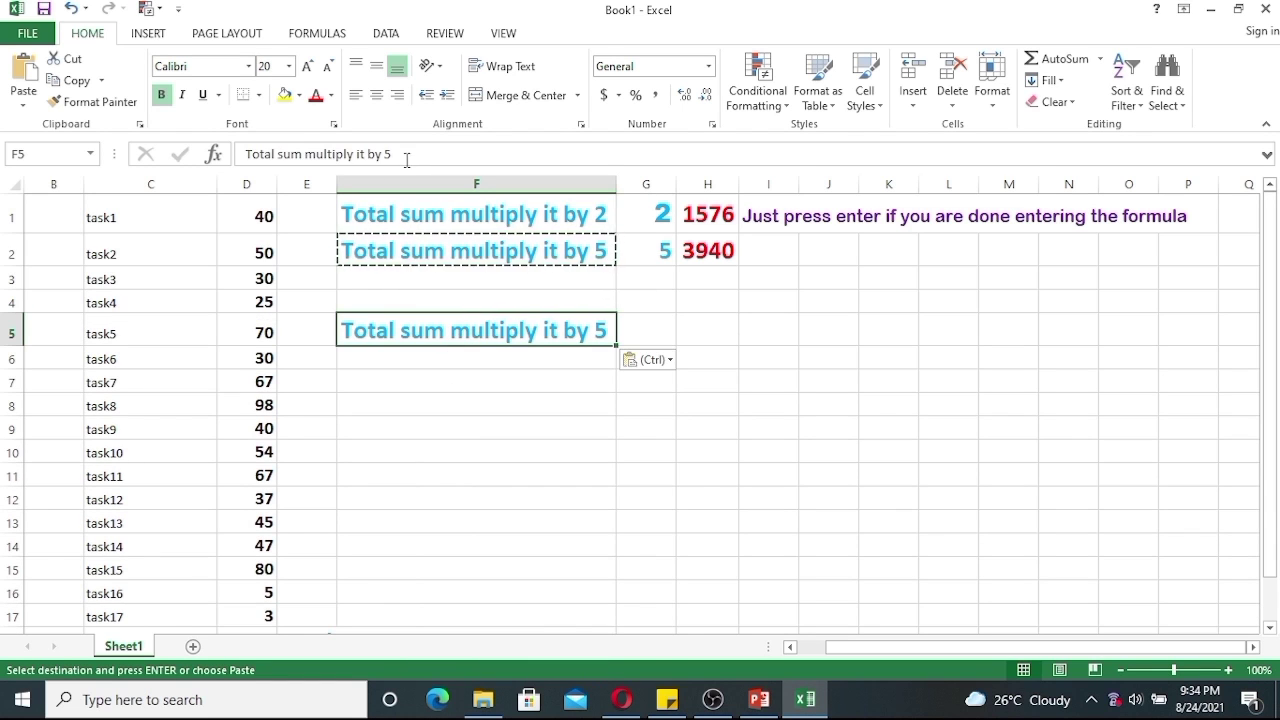
Replace the text in cell F5 with "How to save your work"
left_click_drag(407, 156, 188, 158)
type("How to sa")
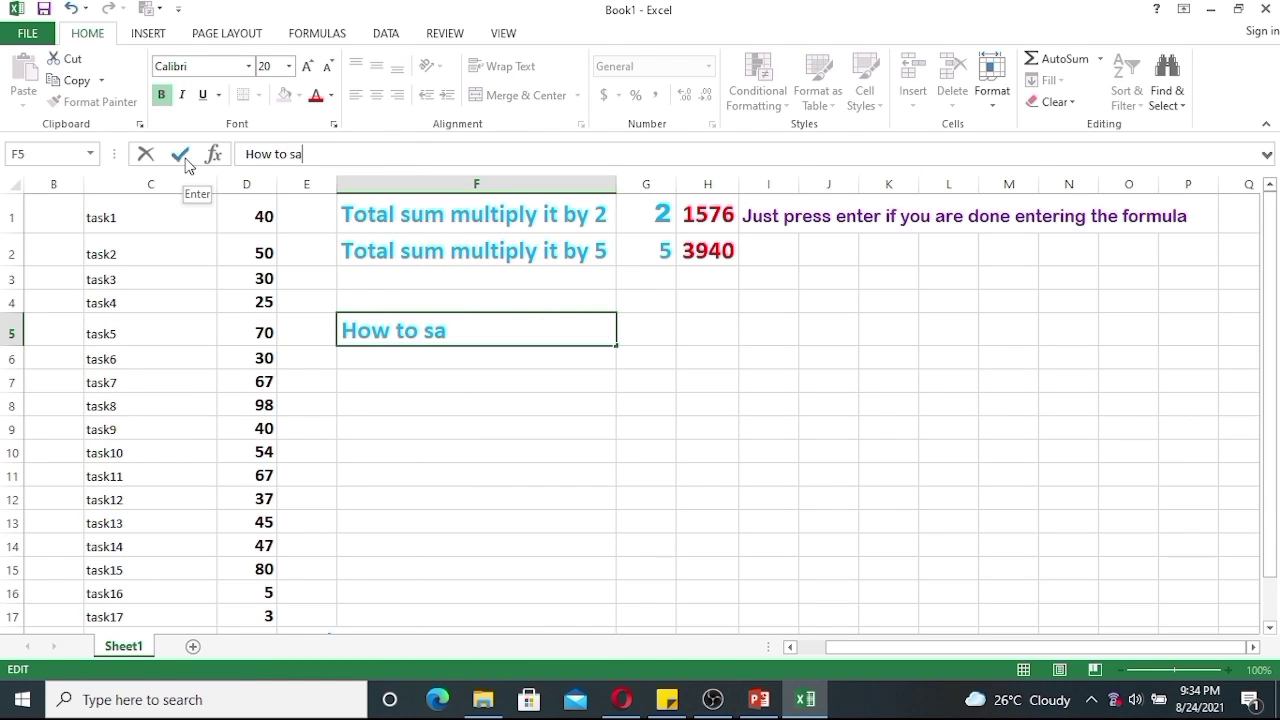
type("ve your work")
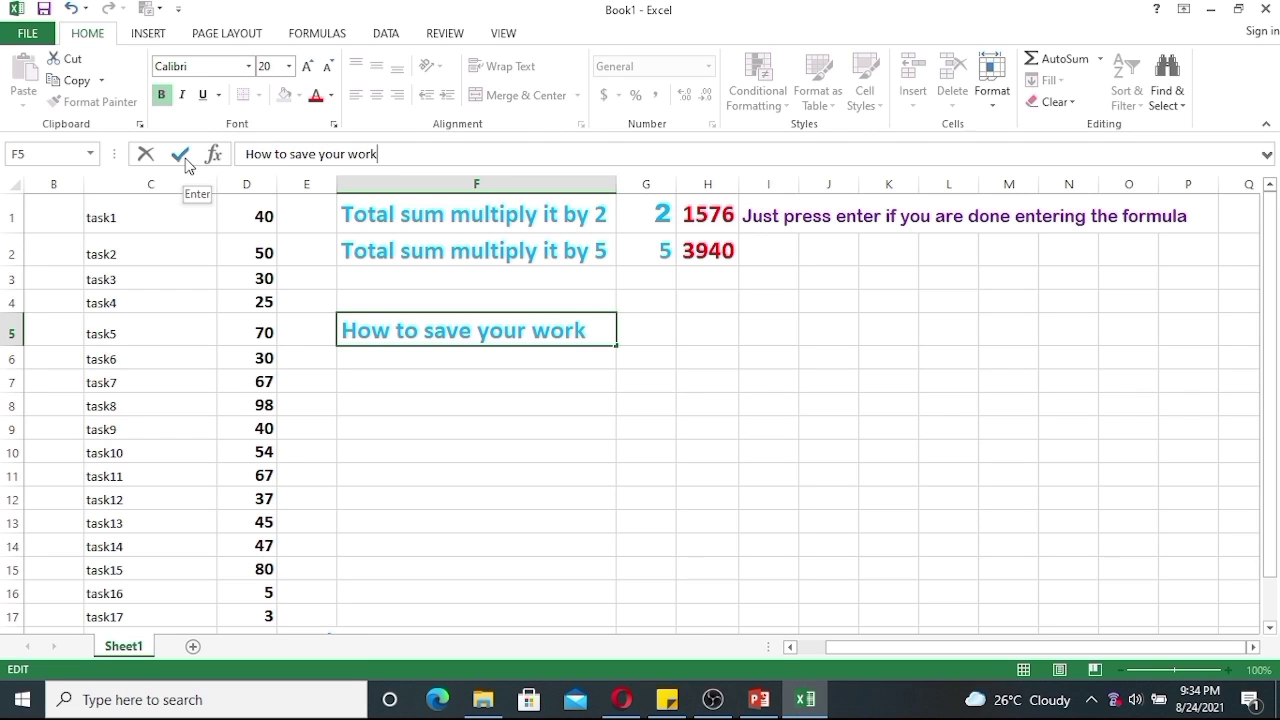
left_click(541, 395)
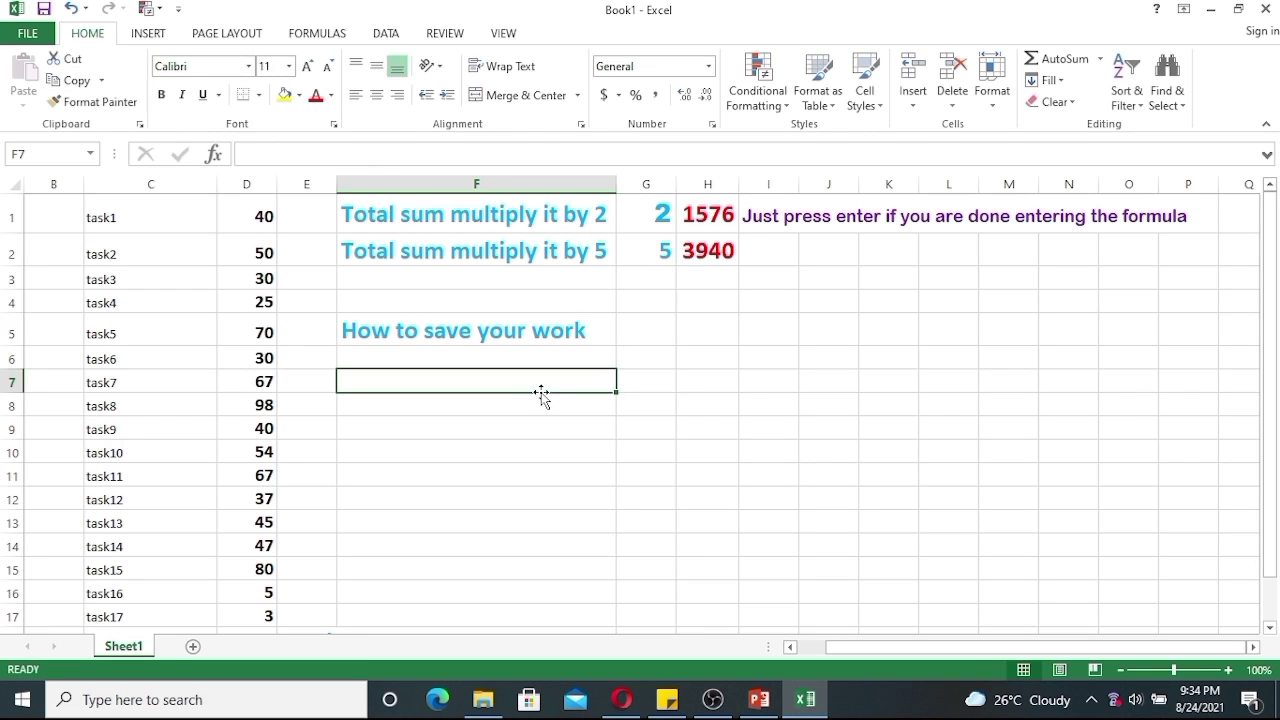
Save the workbook to the Desktop as an Excel Workbook named "Remz mixtv excel tutorial"
left_click(28, 33)
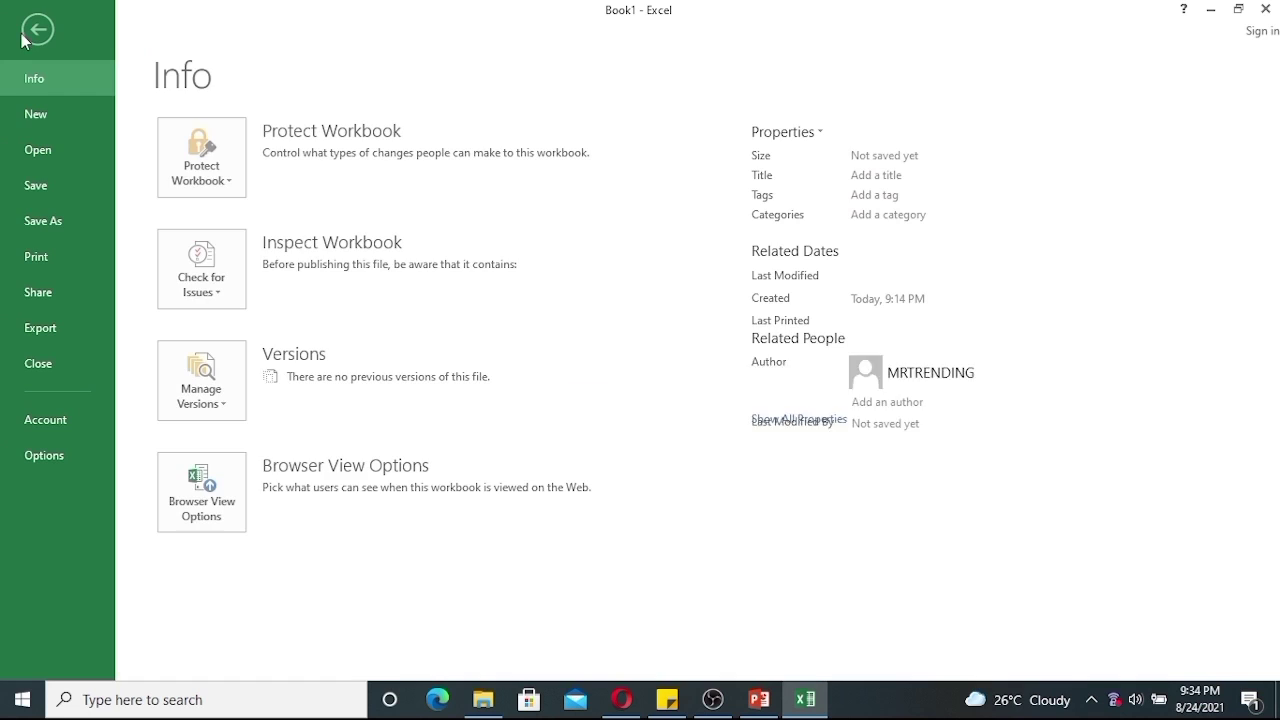
left_click(30, 228)
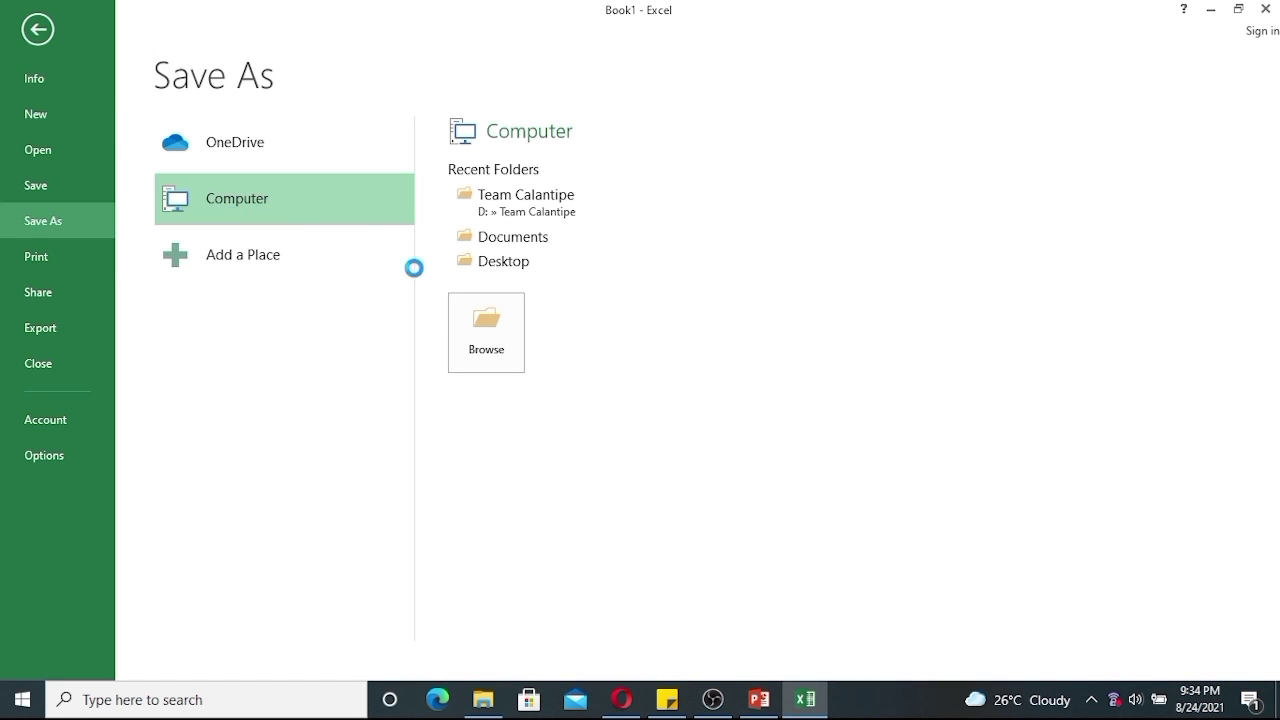
left_click(490, 333)
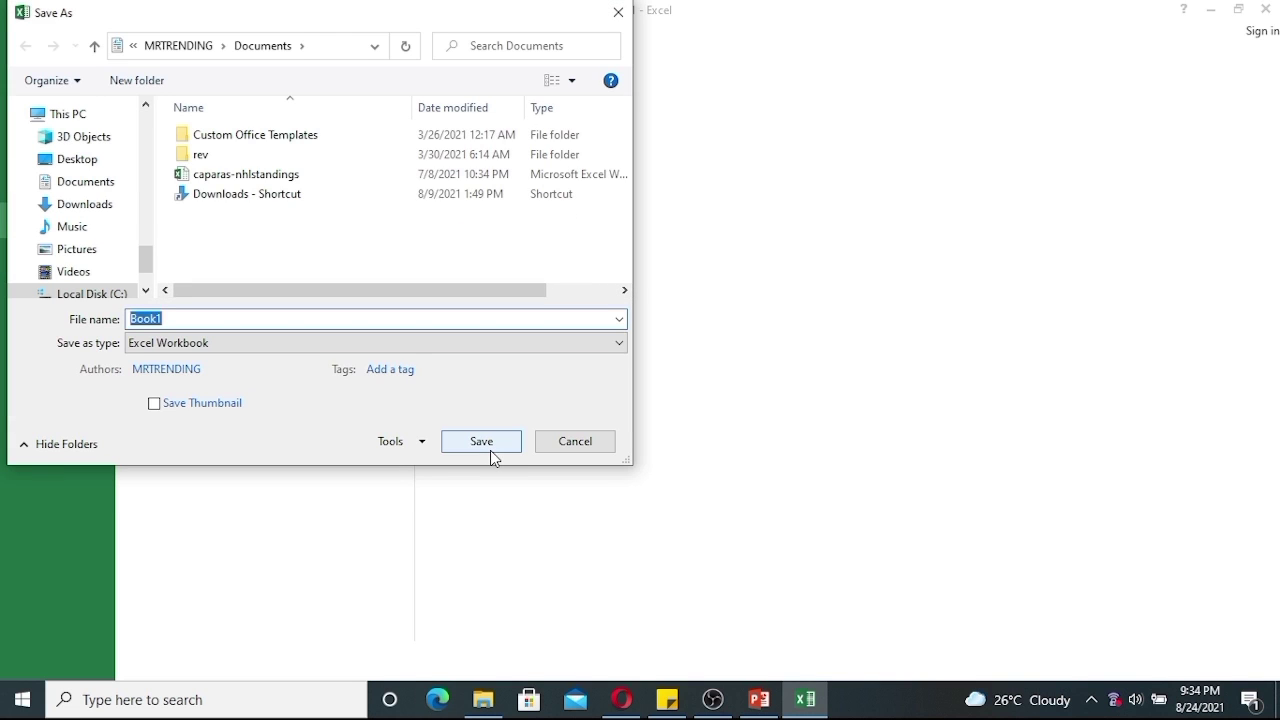
left_click(78, 162)
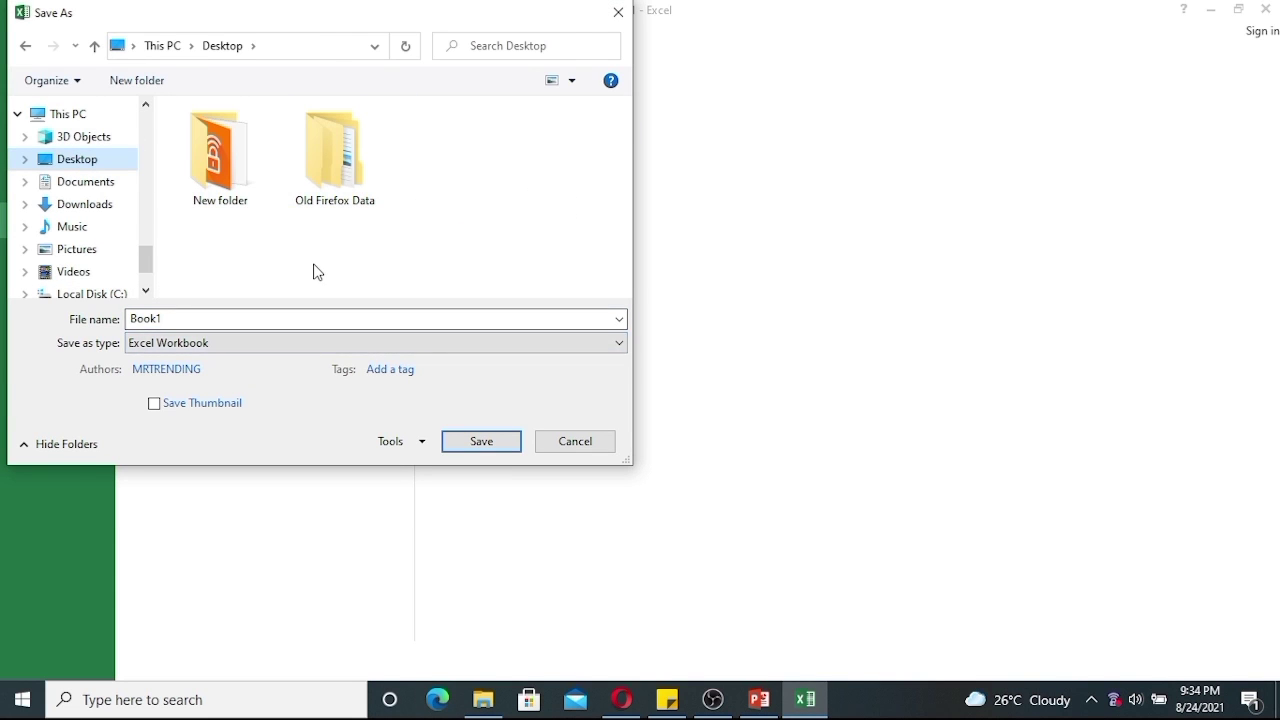
double_click(195, 319)
type("Remz mixtv excel tutorial")
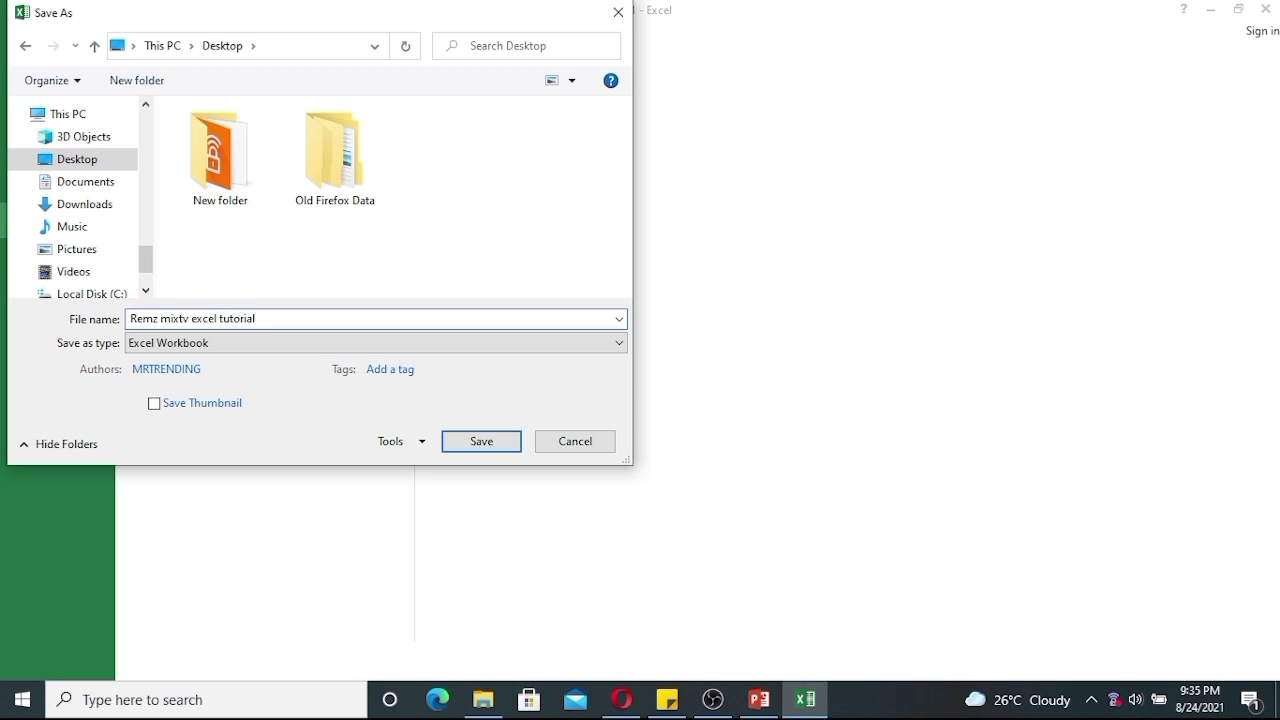
key("Return")
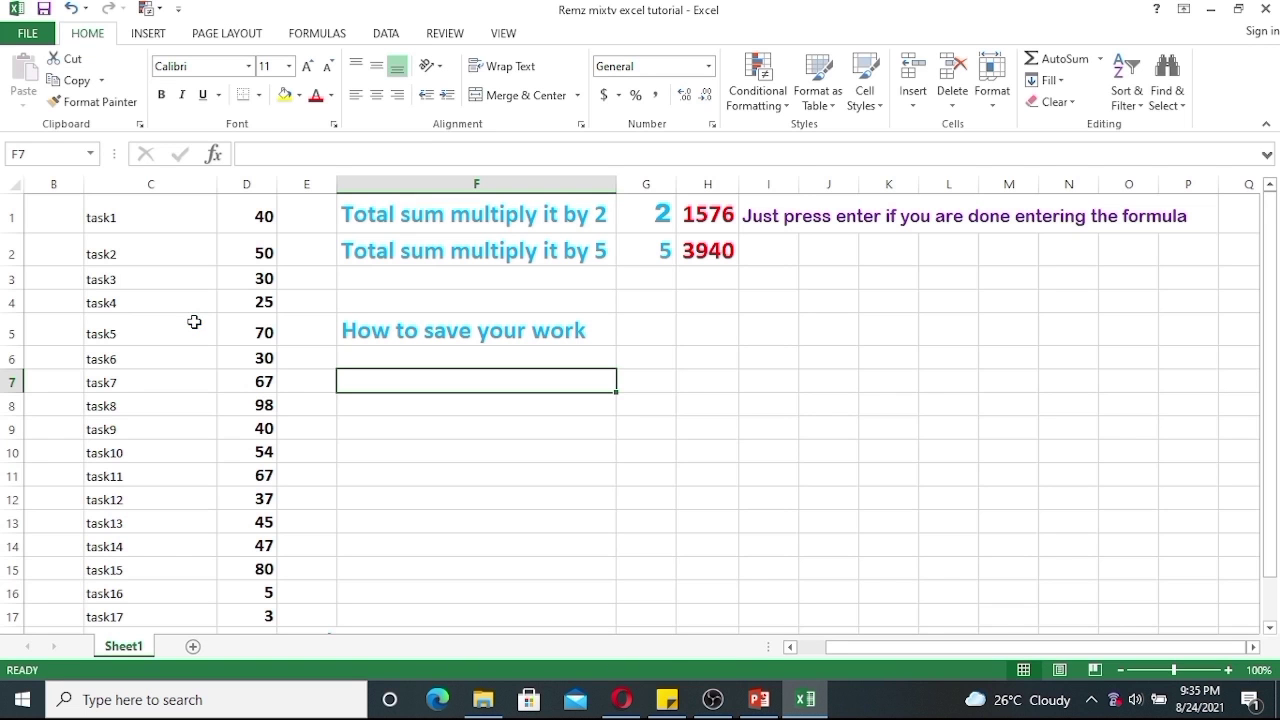
Close the workbook and reopen the saved "Remz mixtv excel tutorial" file from the desktop
left_click(1210, 10)
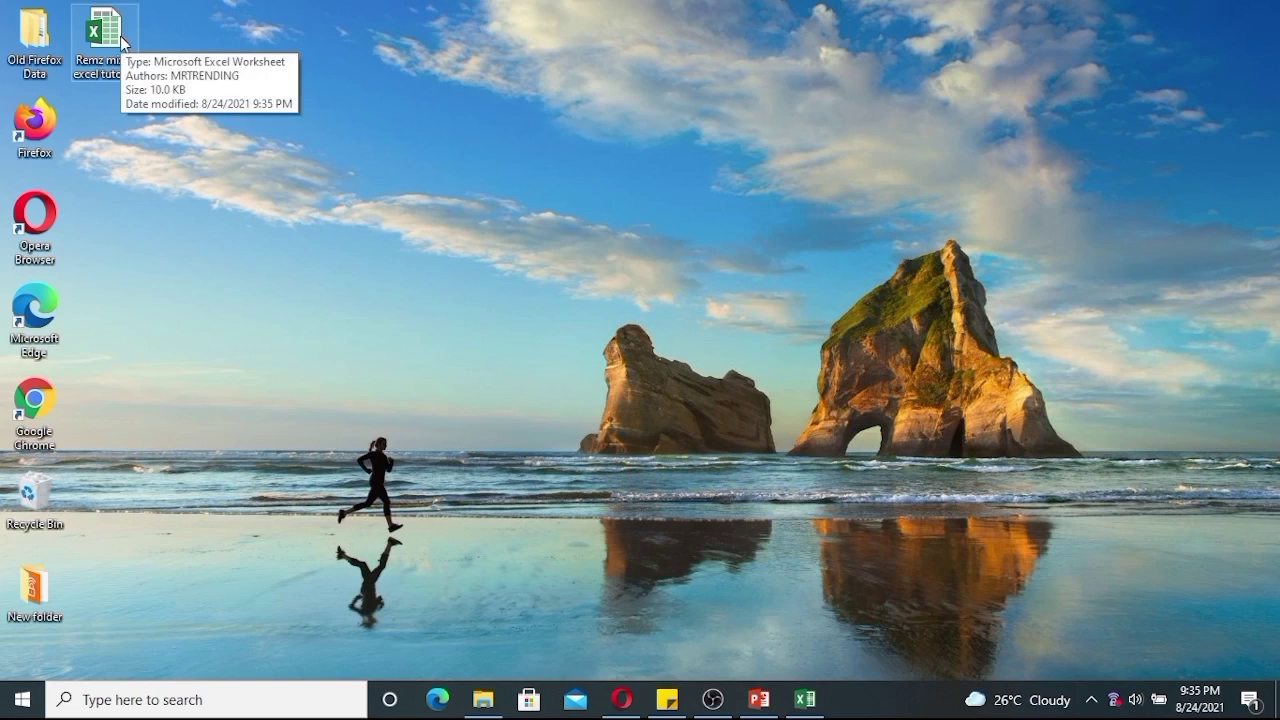
left_click(805, 699)
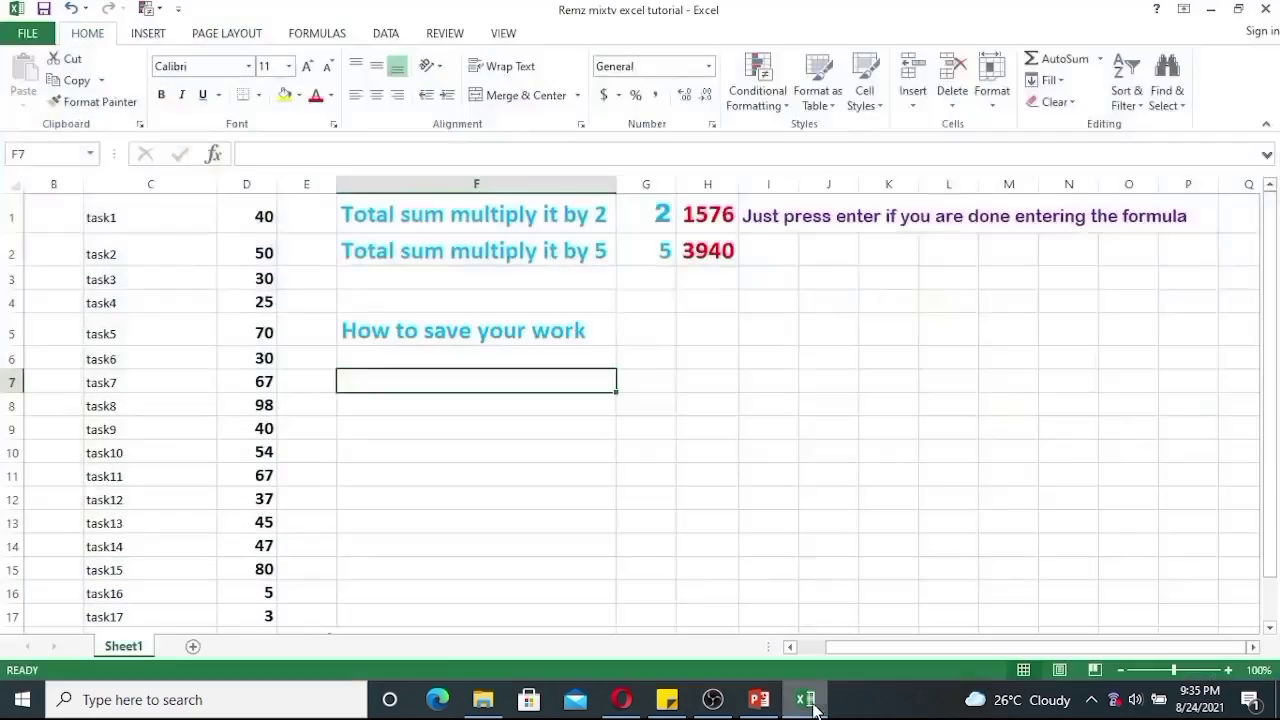
left_click(1268, 9)
double_click(106, 40)
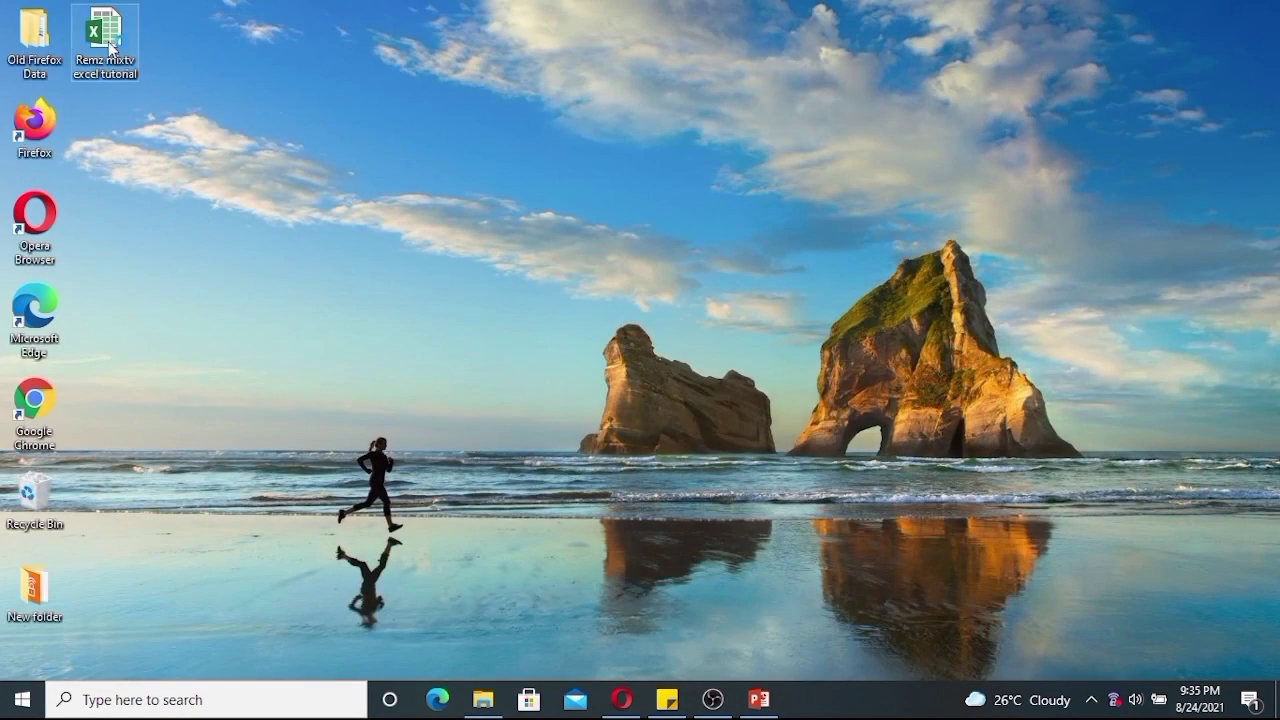